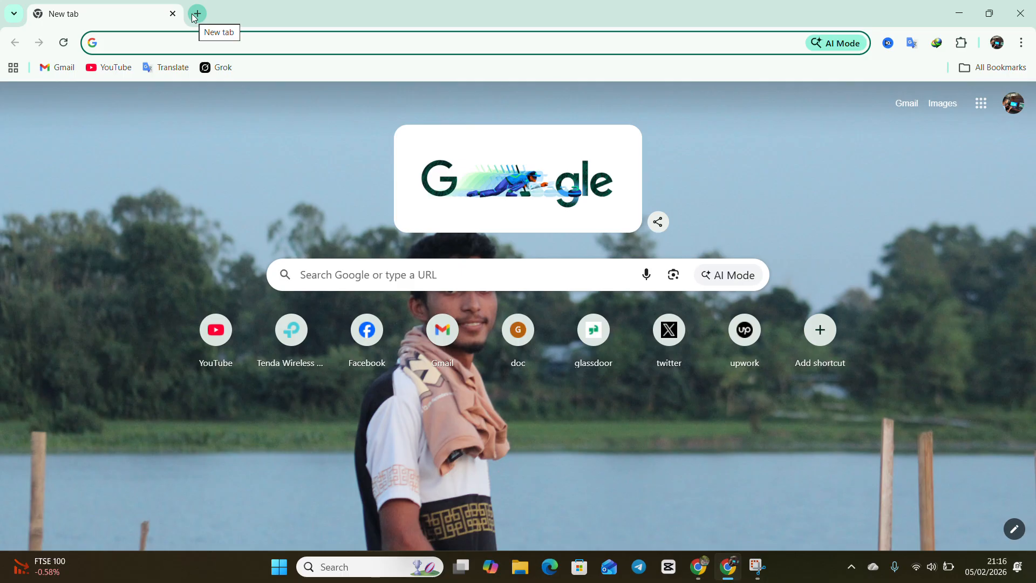
Step: Open the Blogger dashboard and expand its main menu
{"action": "left_click", "coordinate": [278, 39]}
{"action": "left_click", "coordinate": [266, 71]}
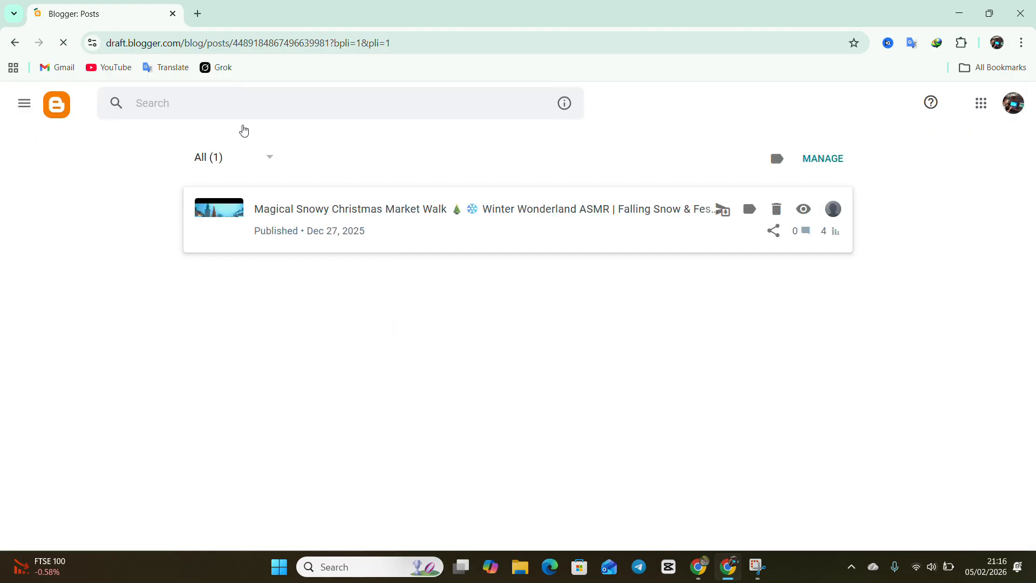
{"action": "left_click", "coordinate": [24, 104]}
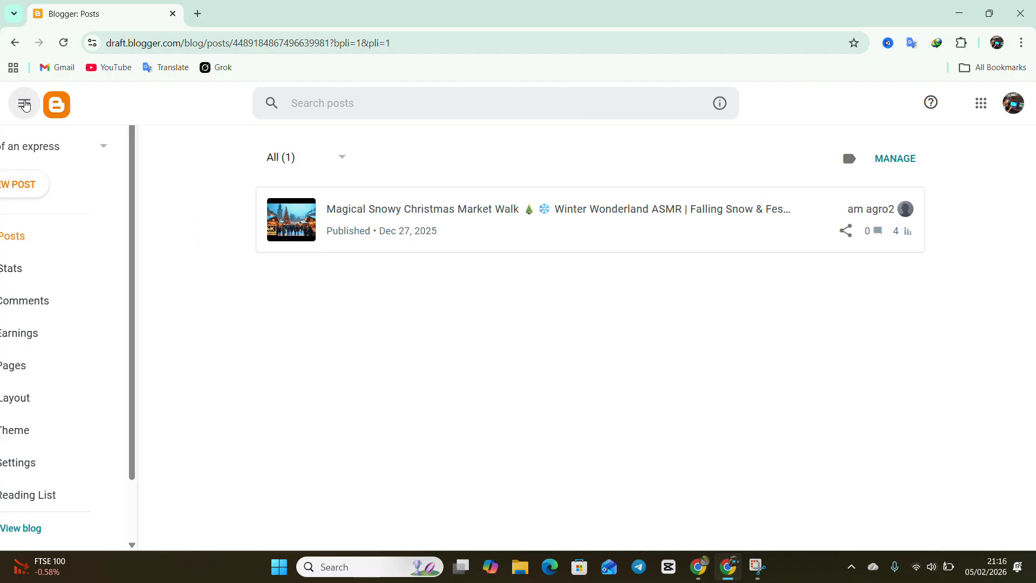
{"action": "left_click", "coordinate": [25, 104]}
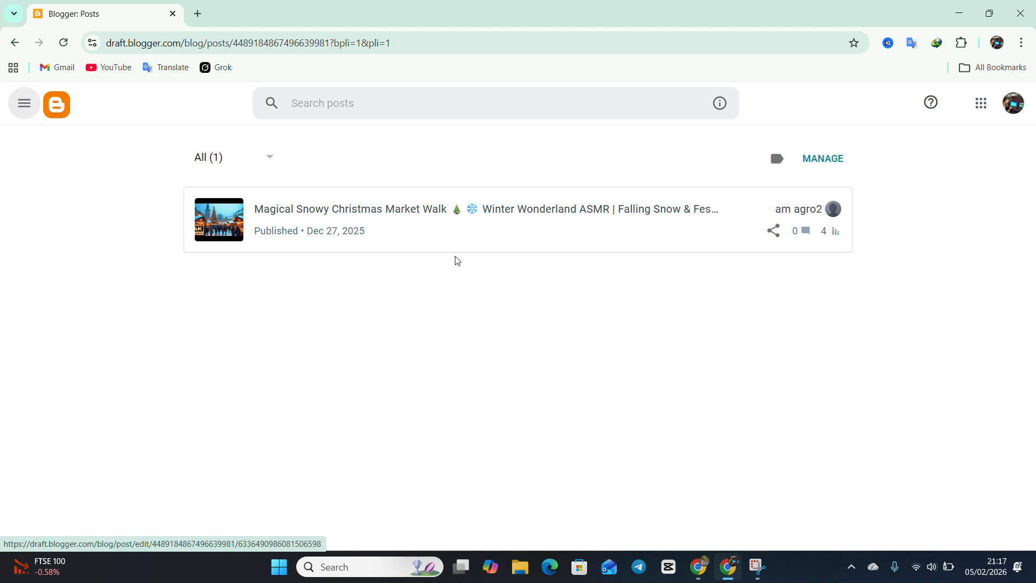
{"action": "left_click", "coordinate": [24, 107]}
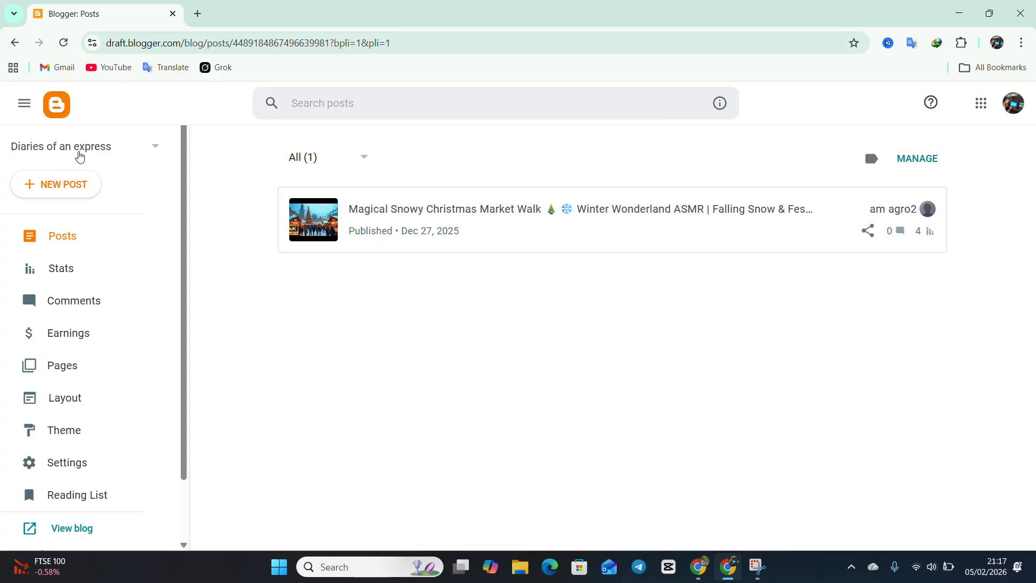
{"action": "scroll", "coordinate": [80, 157], "scroll_direction": "down", "scroll_amount": 1}
{"action": "scroll", "coordinate": [80, 157], "scroll_direction": "down", "scroll_amount": 2}
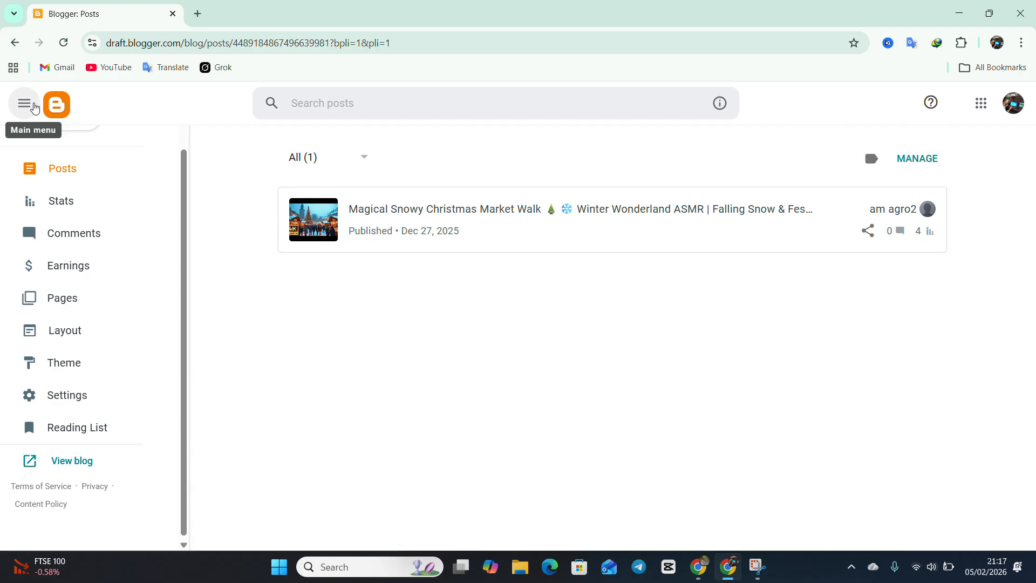
{"action": "left_click", "coordinate": [34, 106]}
{"action": "left_click", "coordinate": [34, 106]}
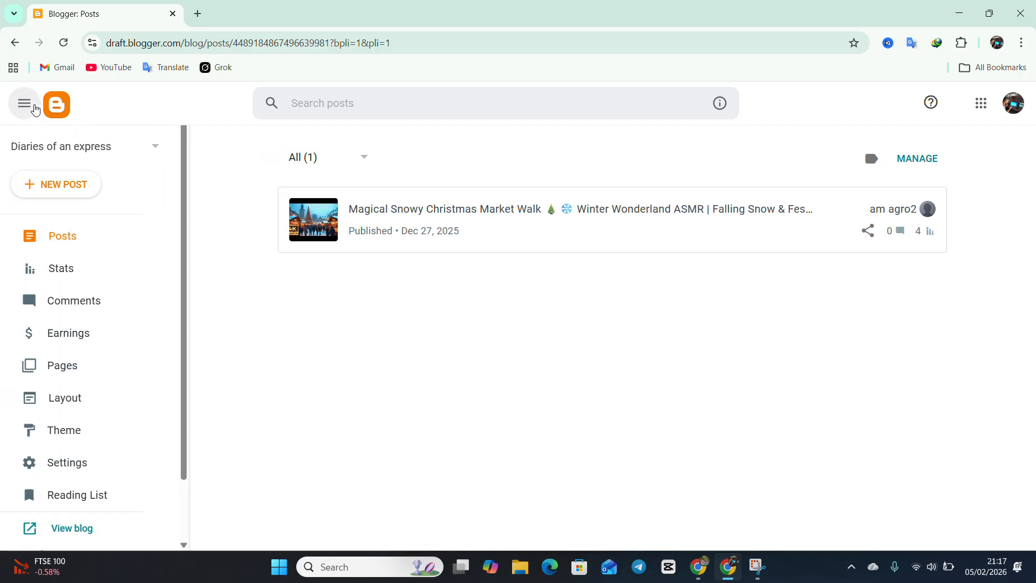
Step: Start creating a new blog from the blog list and give it the title "Movie"
{"action": "left_click", "coordinate": [115, 141]}
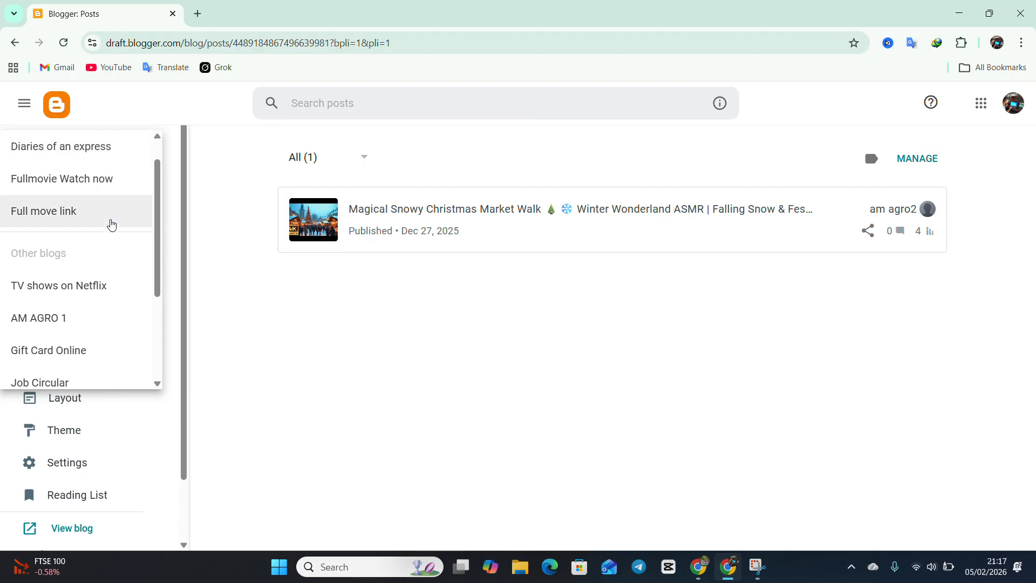
{"action": "scroll", "coordinate": [111, 224], "scroll_direction": "down", "scroll_amount": 5}
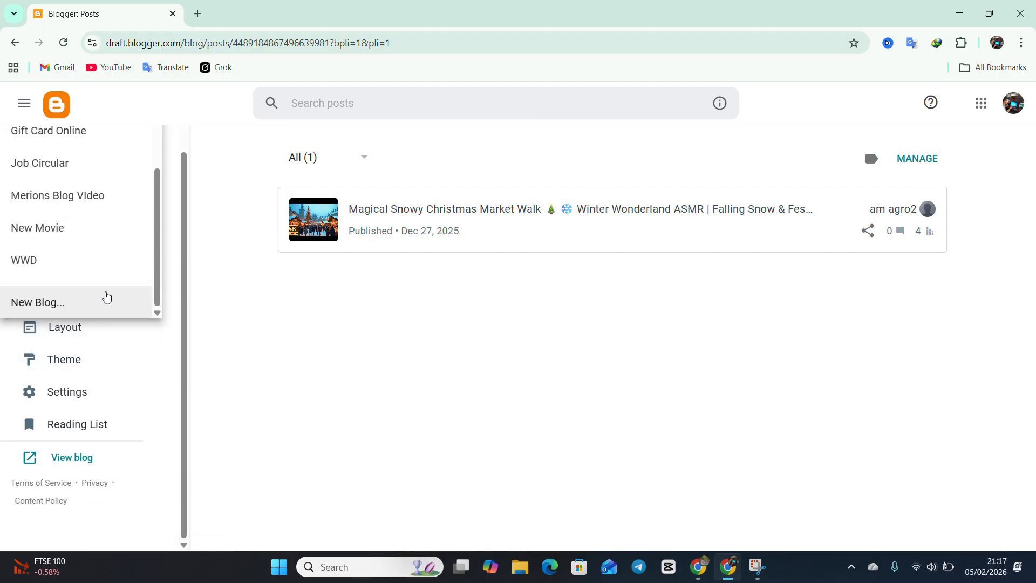
{"action": "left_click", "coordinate": [105, 302]}
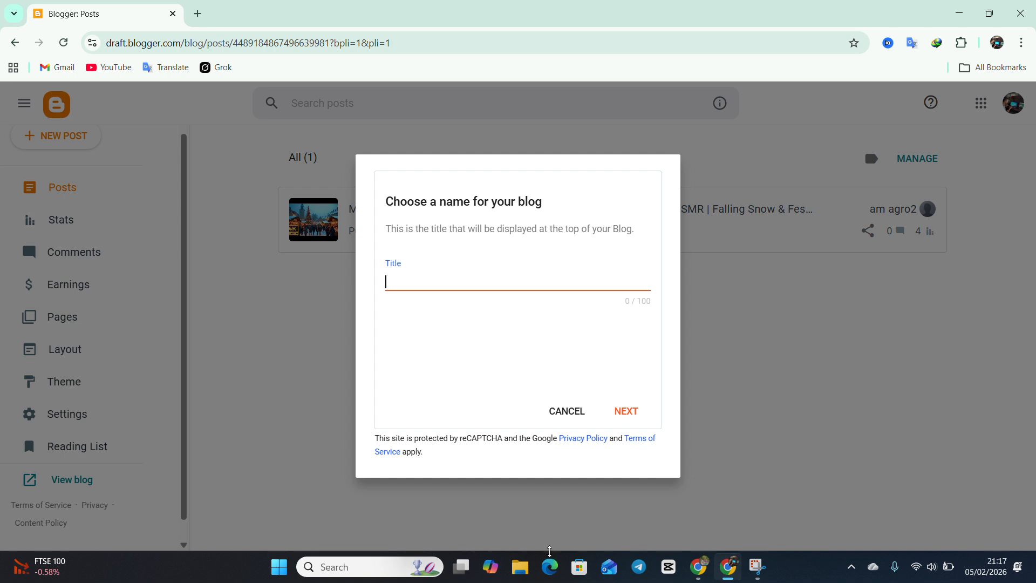
{"action": "type", "text": "Movi"}
{"action": "type", "text": "e"}
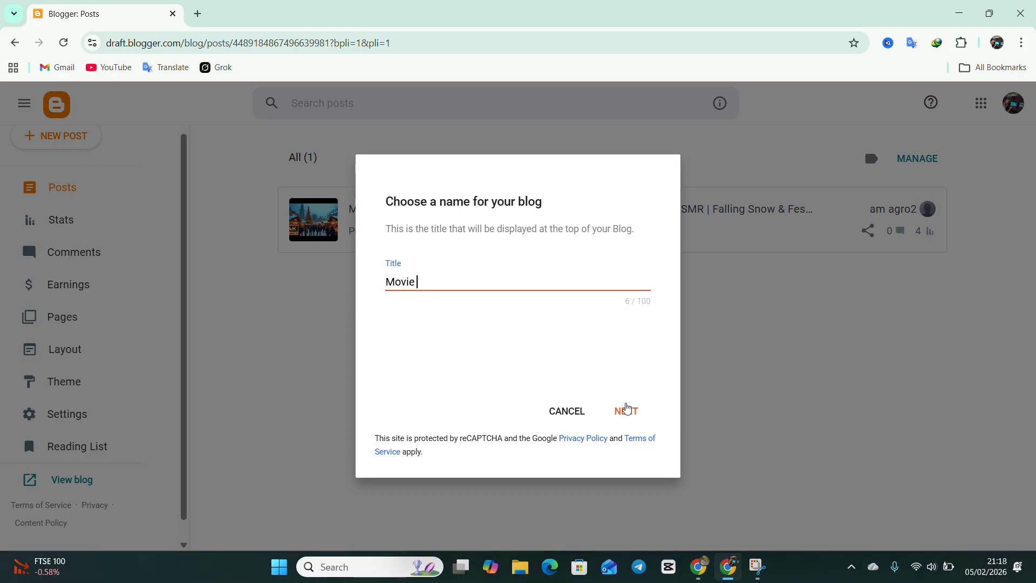
{"action": "left_click", "coordinate": [622, 413]}
Step: Set the new blog's address to movies202678.blogspot.com and save the blog
{"action": "left_click", "coordinate": [526, 278]}
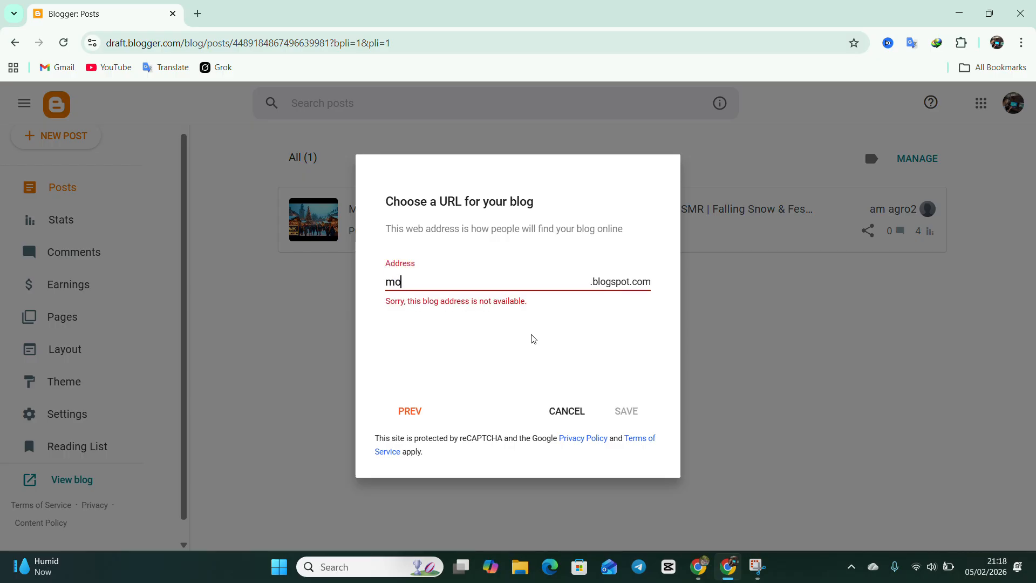
{"action": "type", "text": "movies202678"}
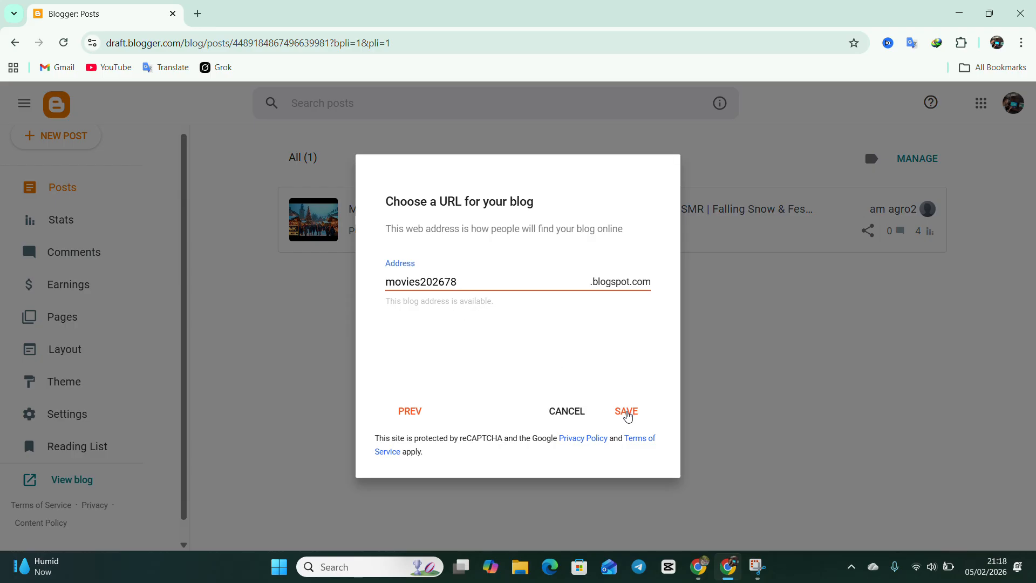
{"action": "left_click", "coordinate": [626, 412]}
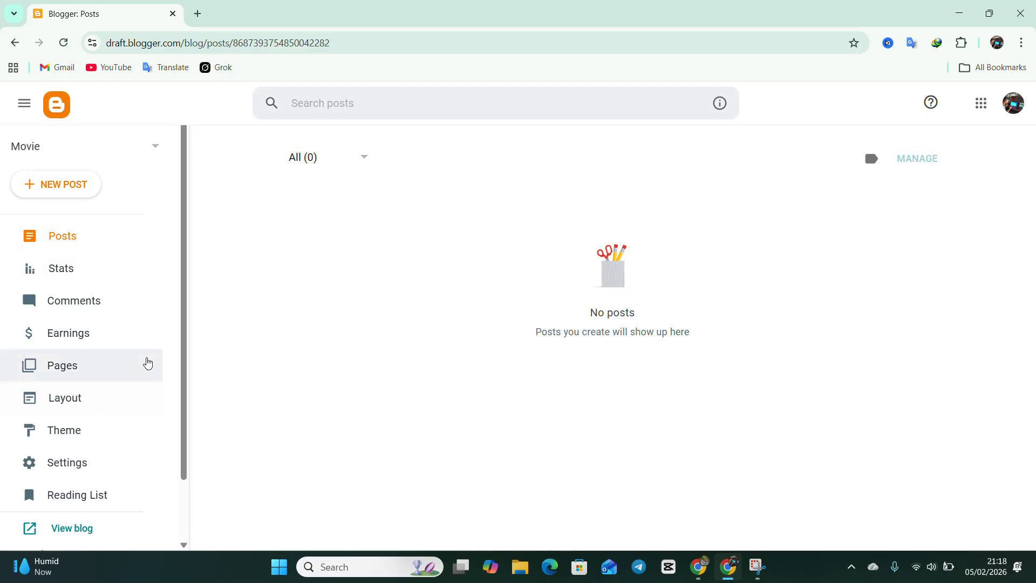
Step: View the newly created Movie blog in a separate browser tab
{"action": "right_click", "coordinate": [81, 527]}
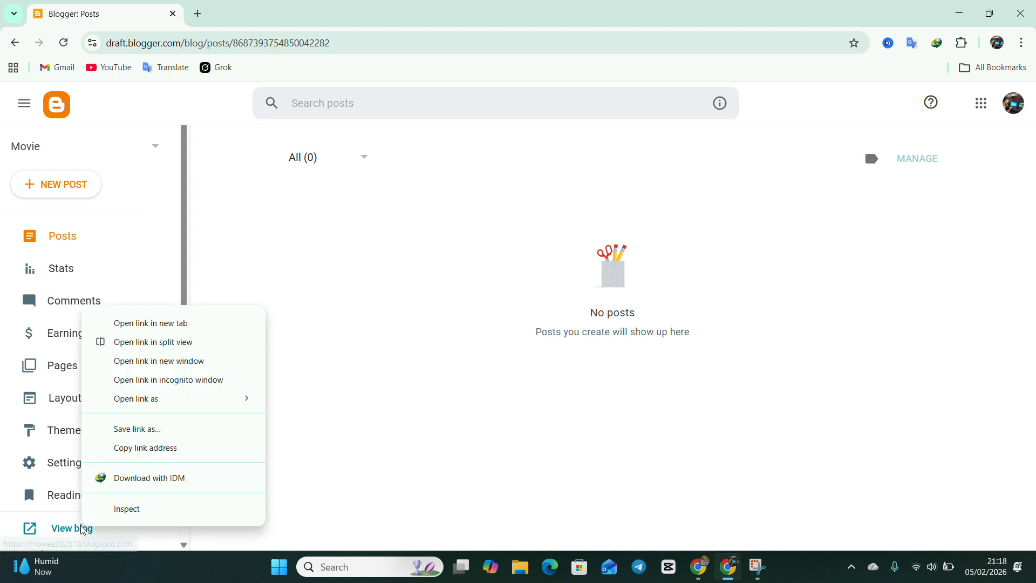
{"action": "left_click", "coordinate": [155, 323]}
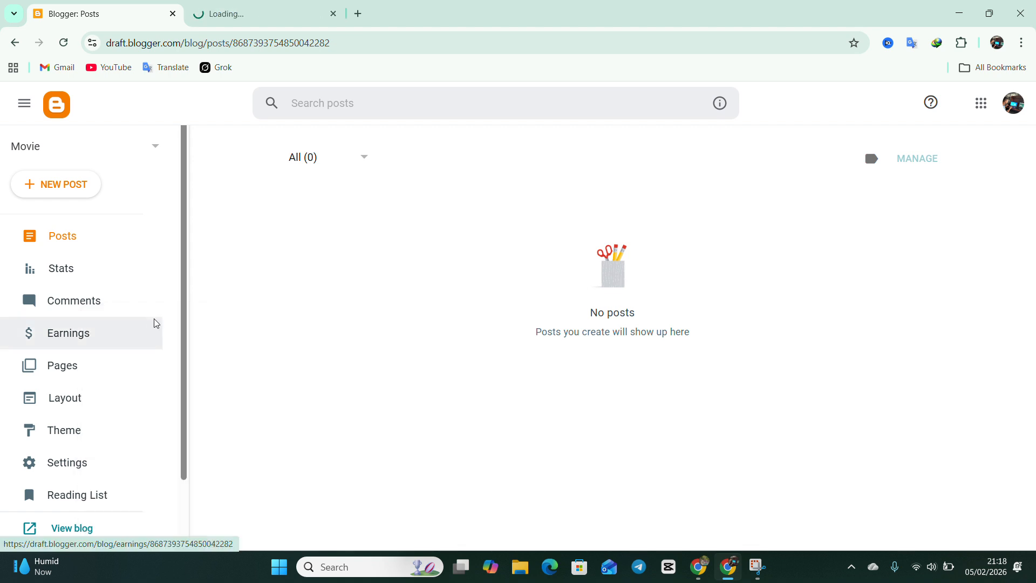
{"action": "left_click", "coordinate": [302, 6]}
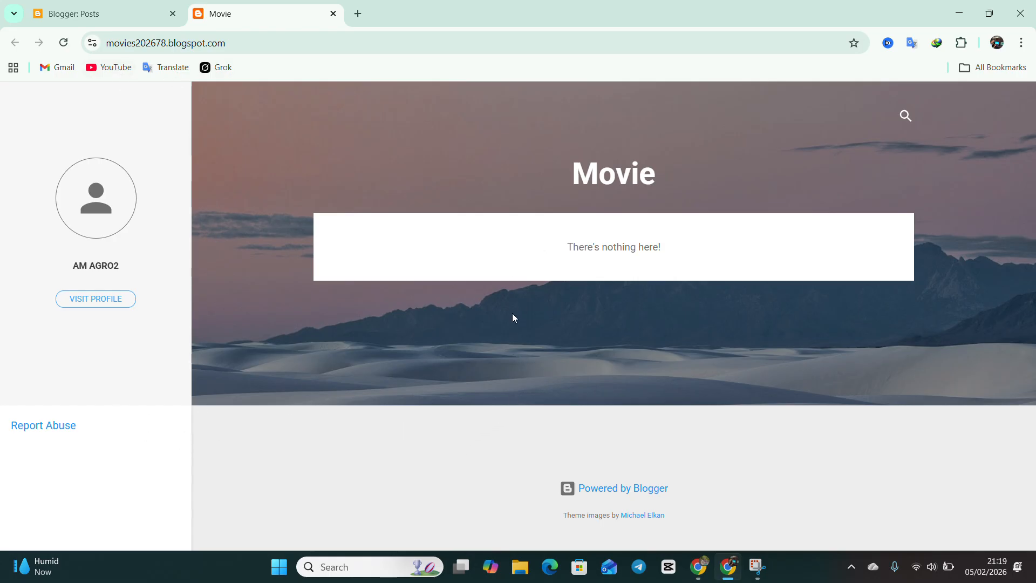
Step: Open a blank browser tab and load the Movie blog's settings in Blogger
{"action": "left_click", "coordinate": [358, 14]}
{"action": "left_click", "coordinate": [84, 15]}
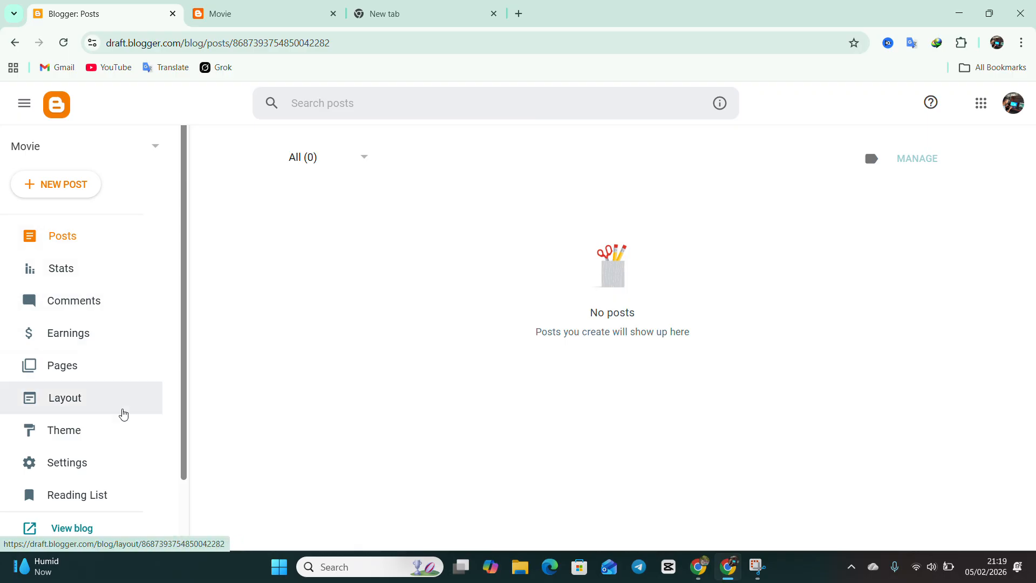
{"action": "left_click", "coordinate": [123, 456]}
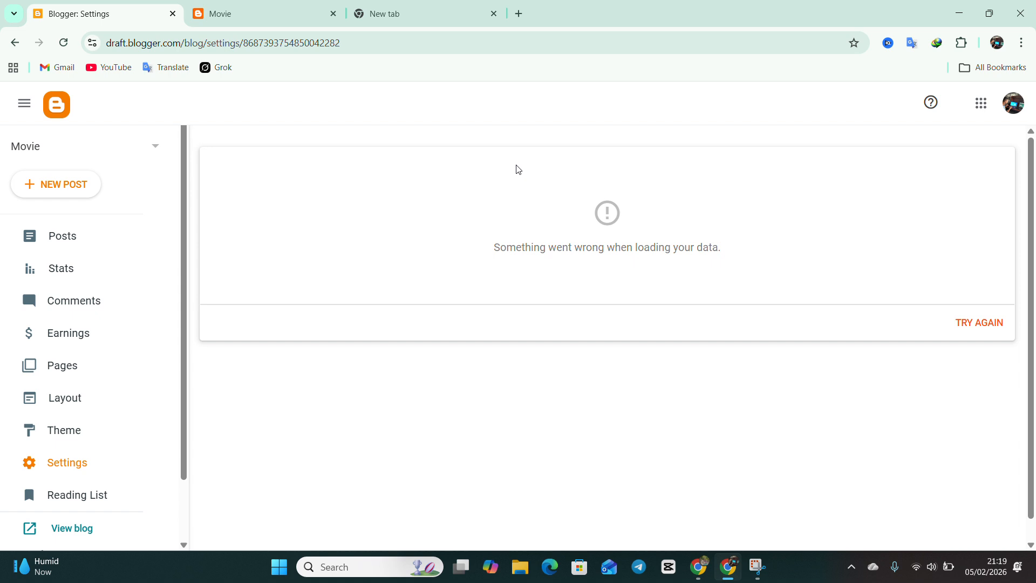
{"action": "left_click", "coordinate": [964, 325]}
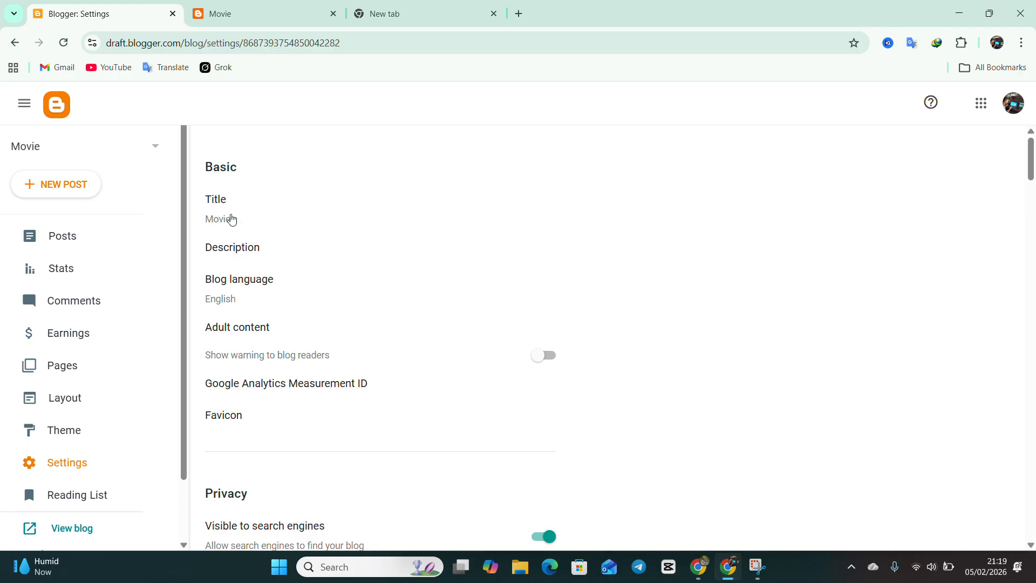
Step: Examine the blog's title, description, publishing, permissions and posts settings without changing them
{"action": "left_click", "coordinate": [232, 218]}
{"action": "left_click", "coordinate": [564, 381]}
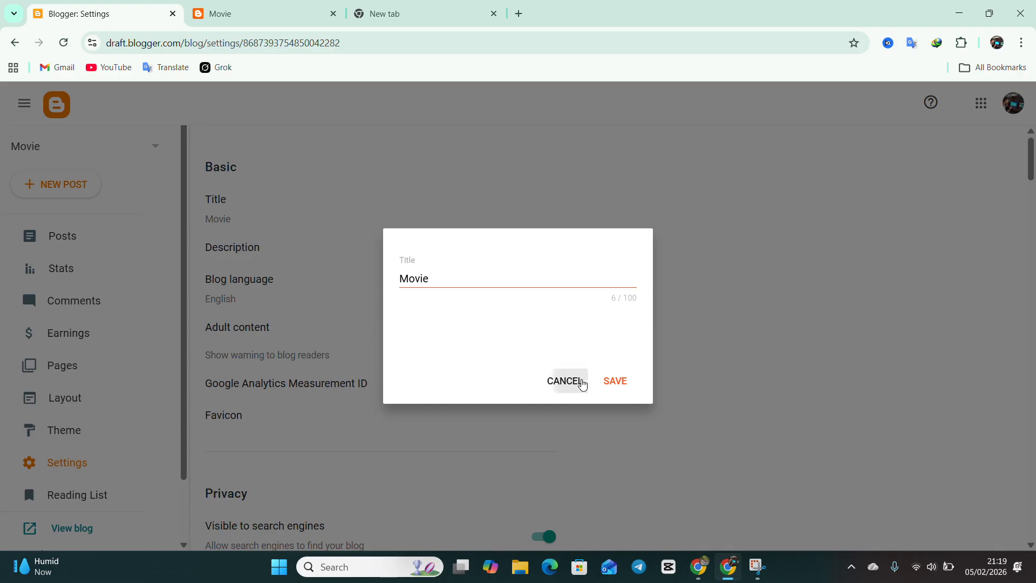
{"action": "left_click", "coordinate": [229, 248]}
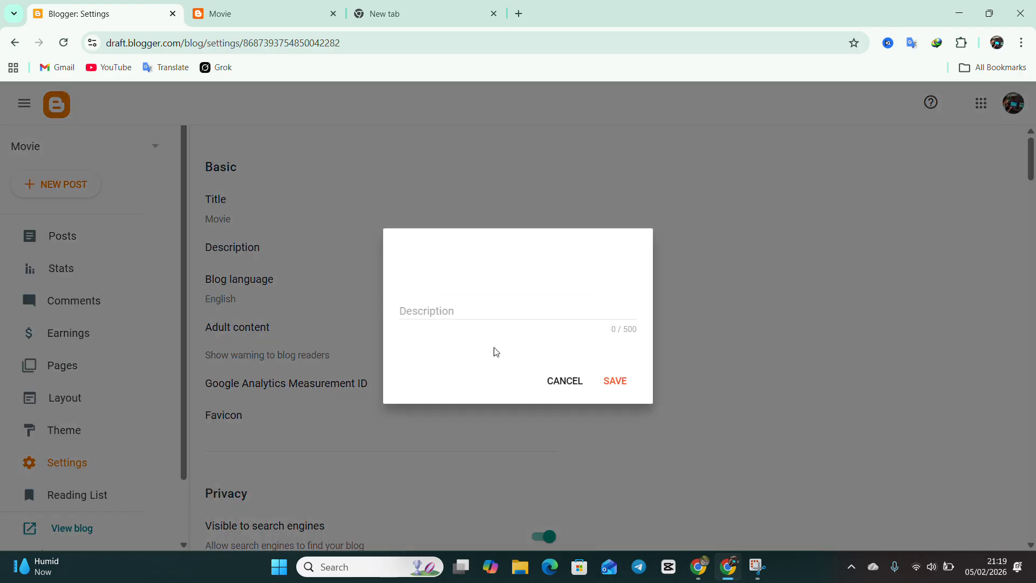
{"action": "left_click", "coordinate": [500, 309]}
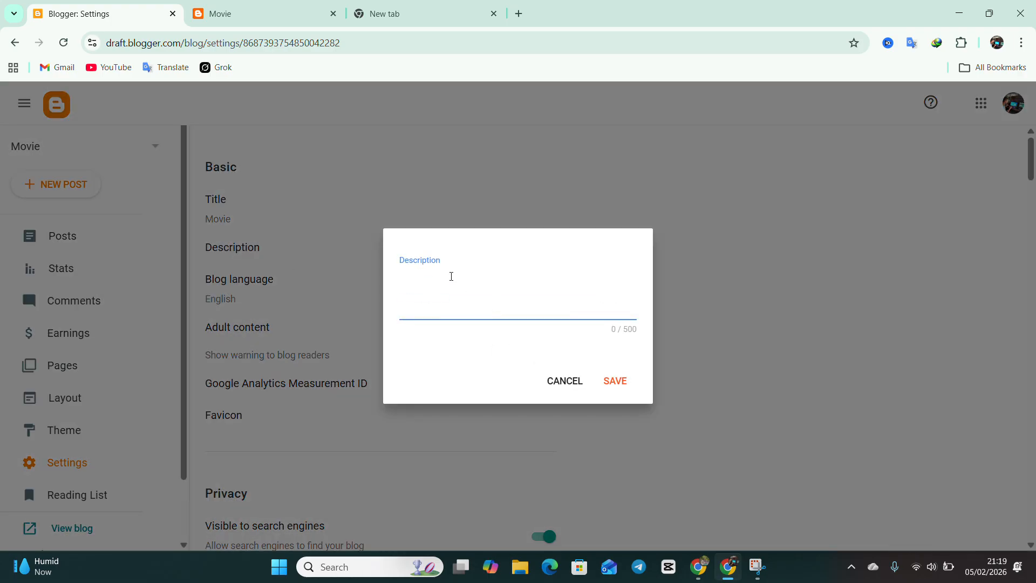
{"action": "left_click", "coordinate": [570, 387]}
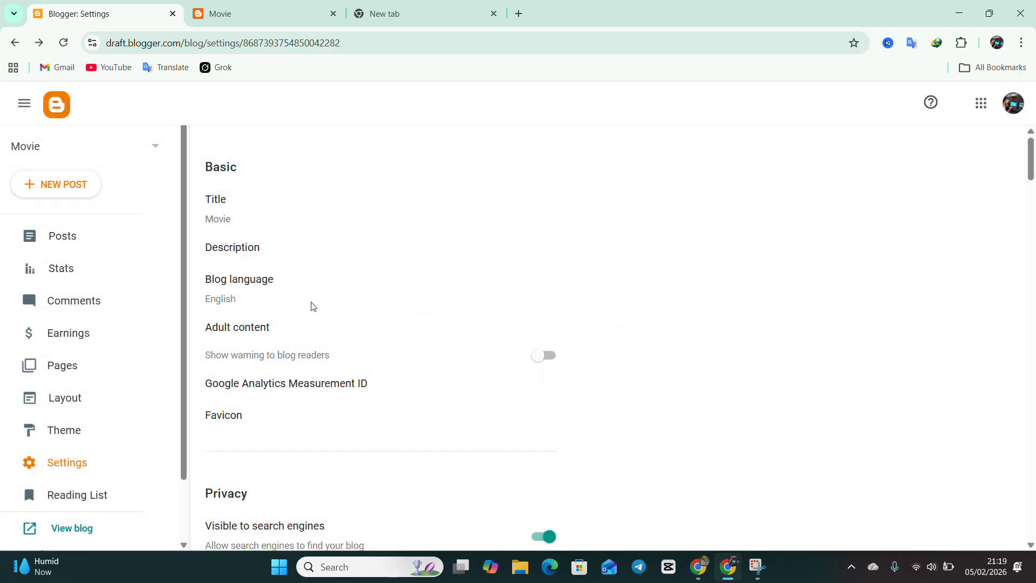
{"action": "scroll", "coordinate": [352, 341], "scroll_direction": "down", "scroll_amount": 2}
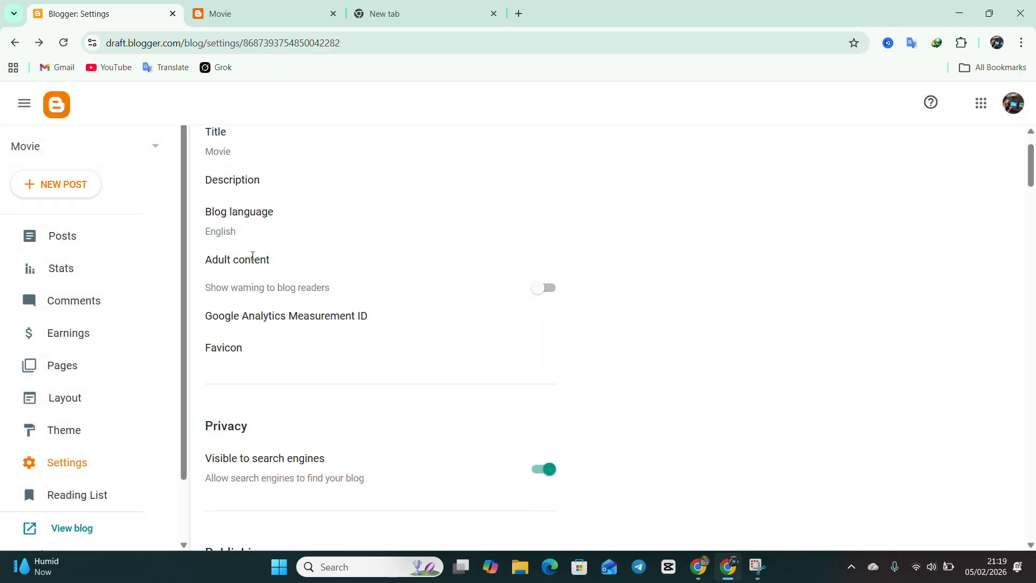
{"action": "scroll", "coordinate": [358, 302], "scroll_direction": "down", "scroll_amount": 6}
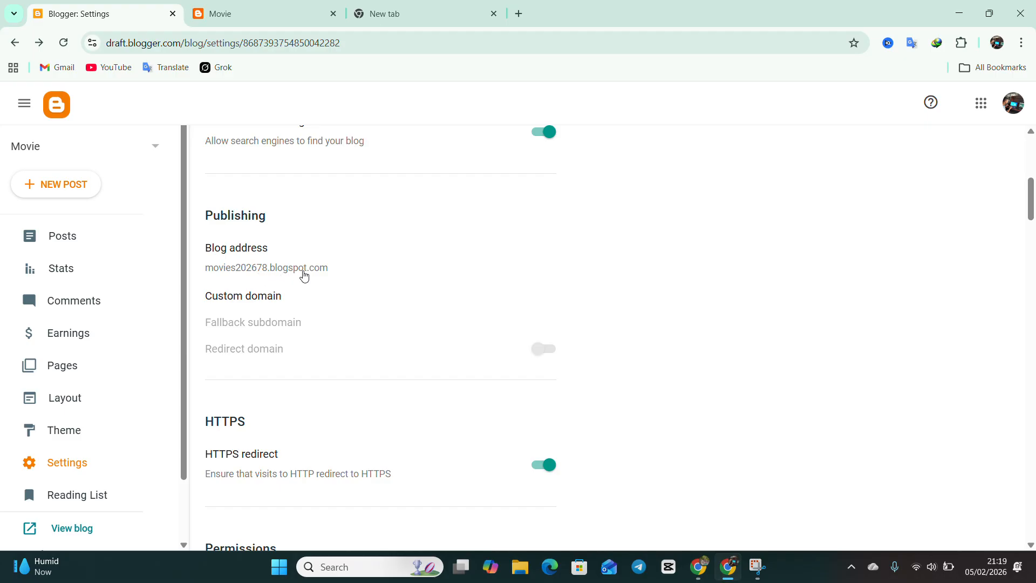
{"action": "scroll", "coordinate": [257, 360], "scroll_direction": "down", "scroll_amount": 10}
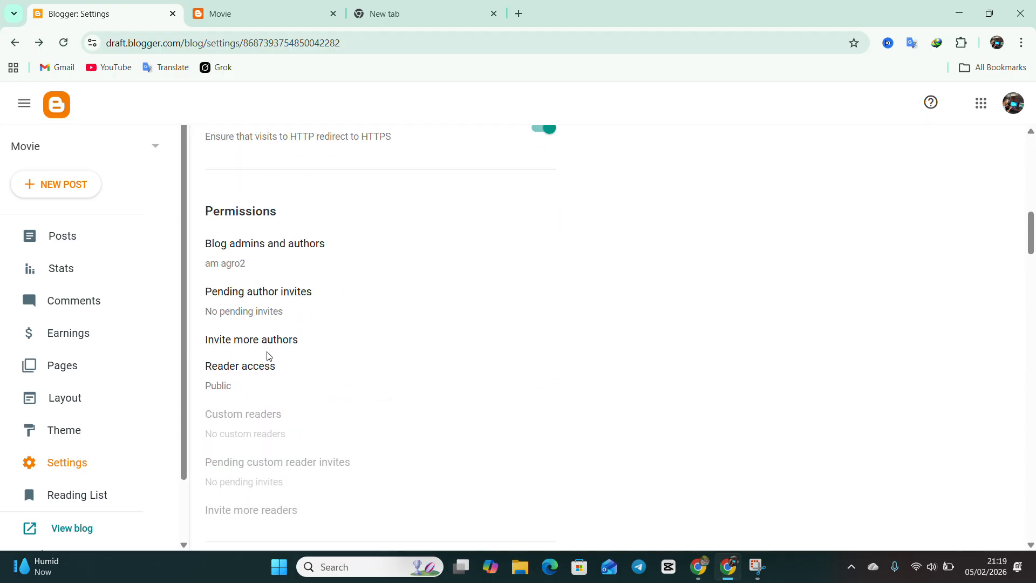
{"action": "scroll", "coordinate": [304, 335], "scroll_direction": "up", "scroll_amount": 1}
{"action": "scroll", "coordinate": [410, 464], "scroll_direction": "down", "scroll_amount": 6}
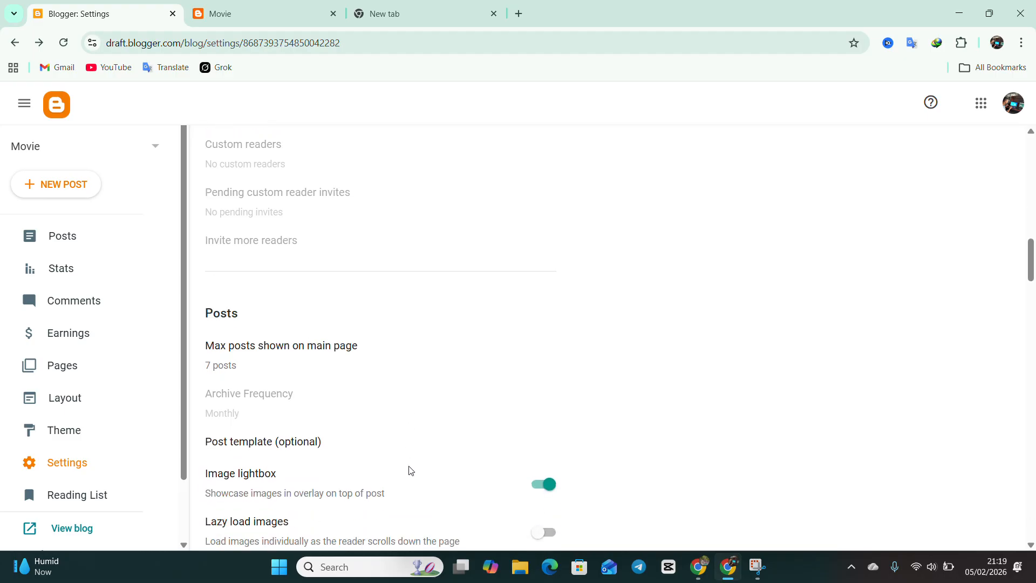
Step: Open the Movie blog's layout and look over its gadget sections down to the page body
{"action": "left_click", "coordinate": [76, 396]}
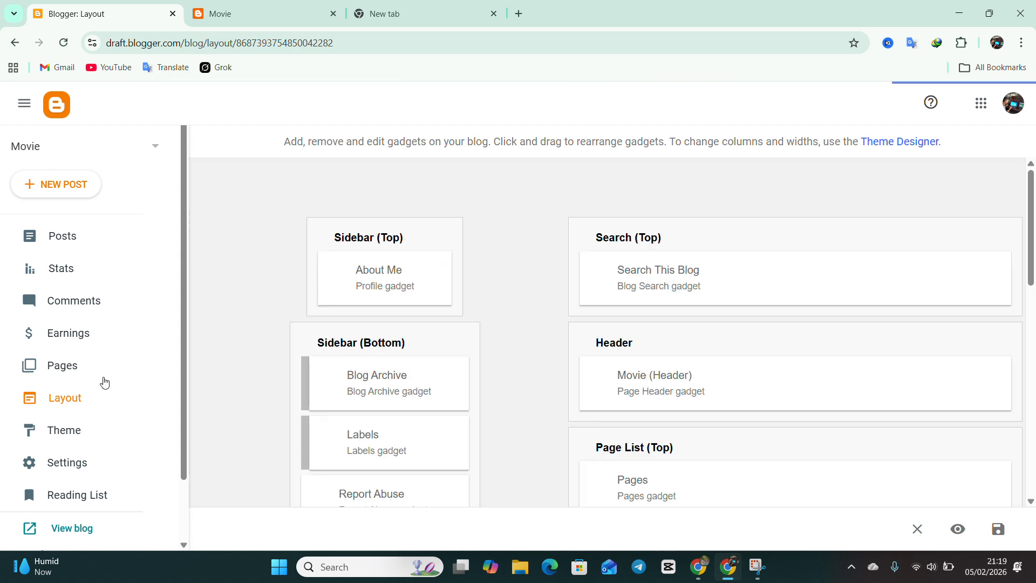
{"action": "scroll", "coordinate": [392, 331], "scroll_direction": "down", "scroll_amount": 1}
{"action": "scroll", "coordinate": [392, 331], "scroll_direction": "down", "scroll_amount": 6}
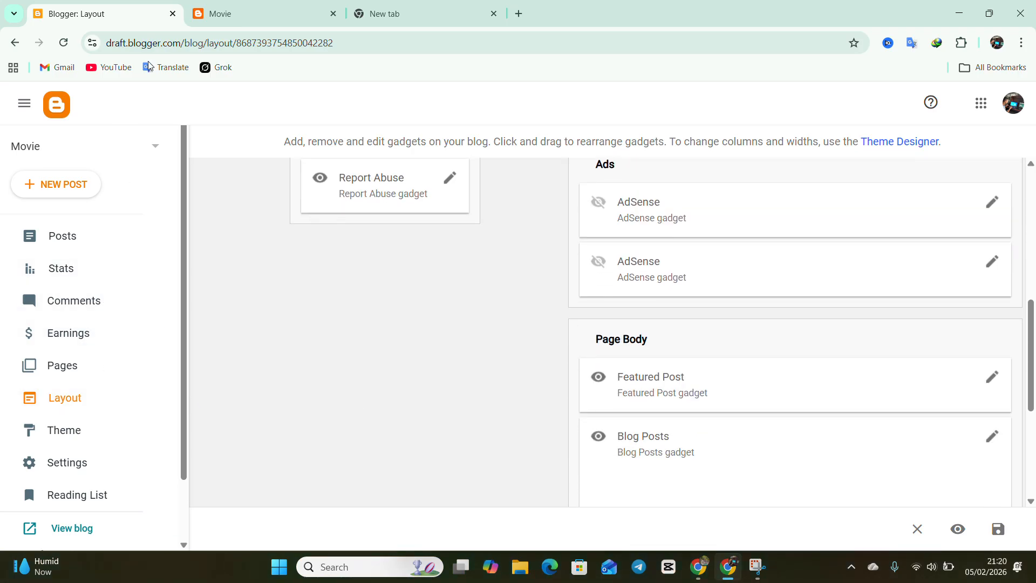
Step: Copy the home page address of the blog hosting the website code from the other browser window
{"action": "left_click", "coordinate": [405, 16]}
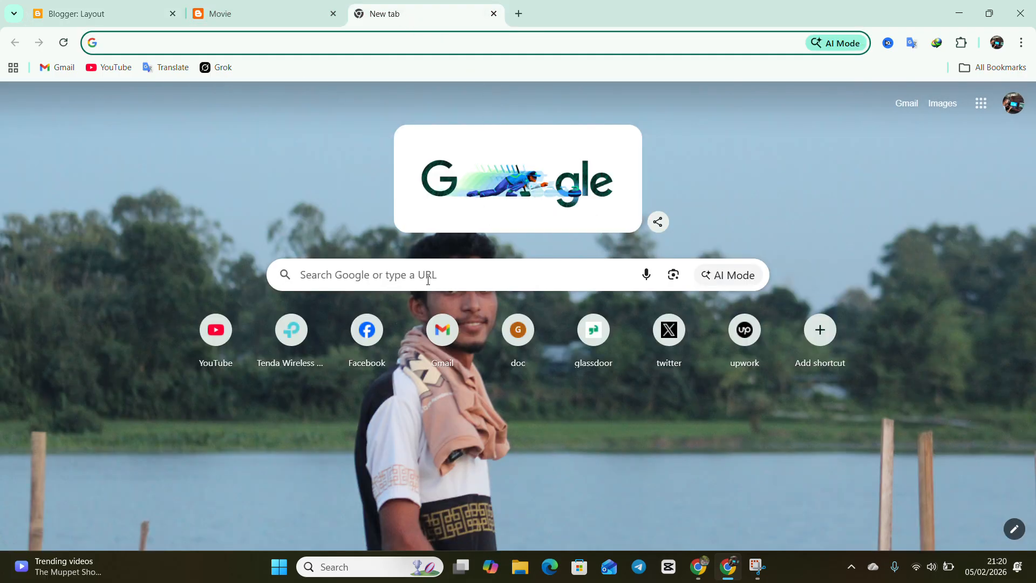
{"action": "left_click", "coordinate": [428, 280]}
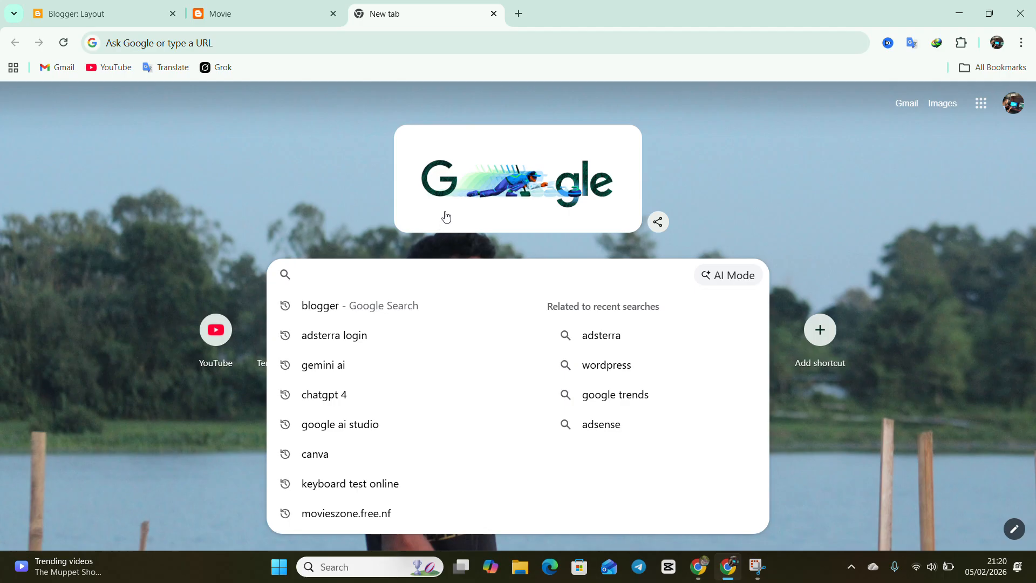
{"action": "left_click", "coordinate": [699, 566]}
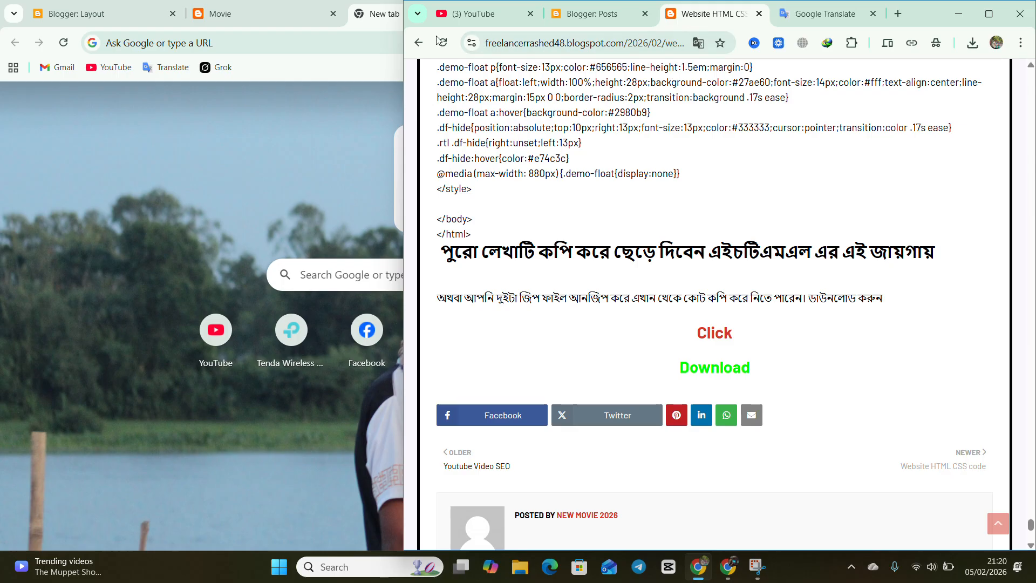
{"action": "left_click", "coordinate": [419, 42]}
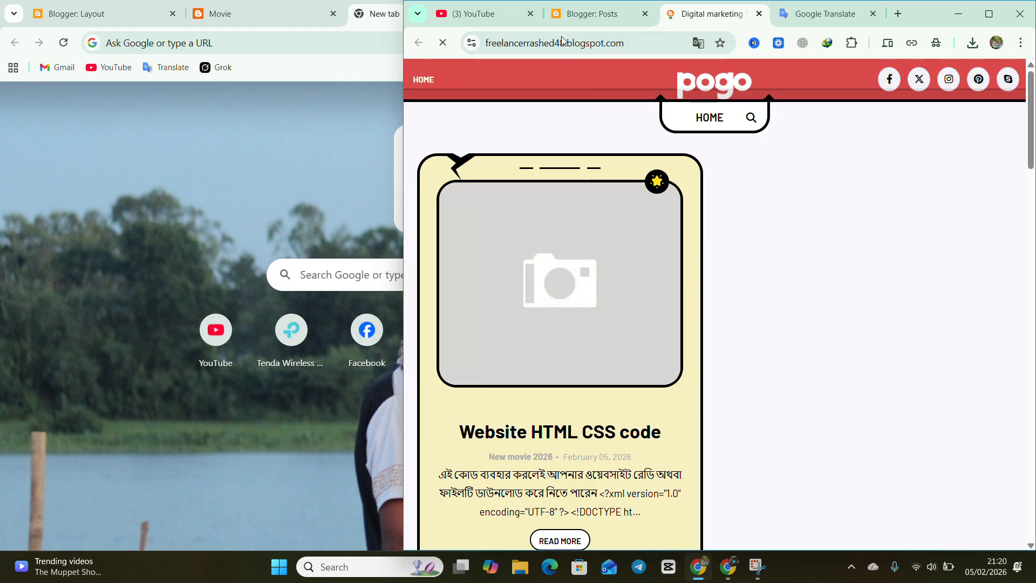
{"action": "left_click", "coordinate": [626, 46]}
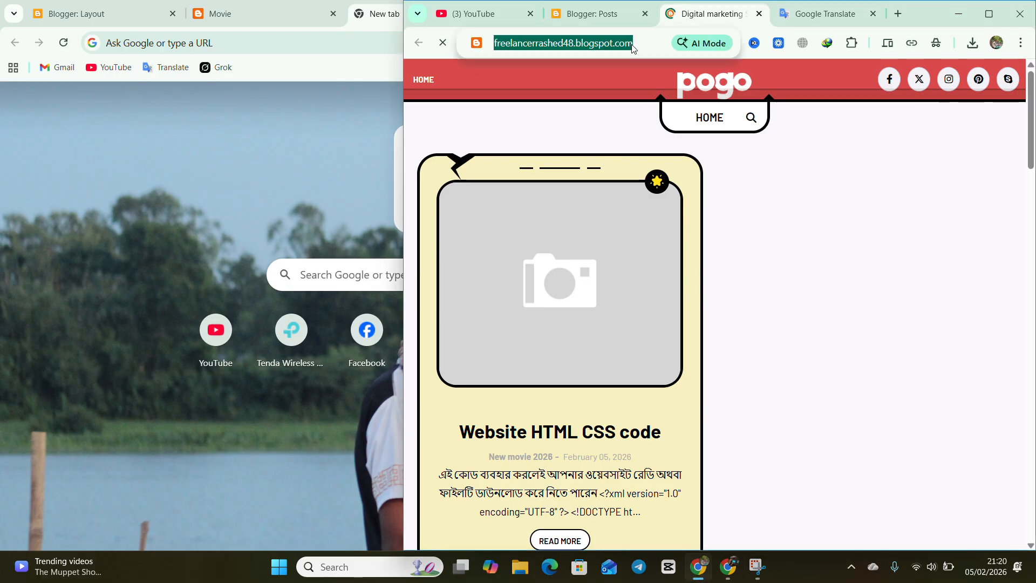
{"action": "right_click", "coordinate": [633, 48]}
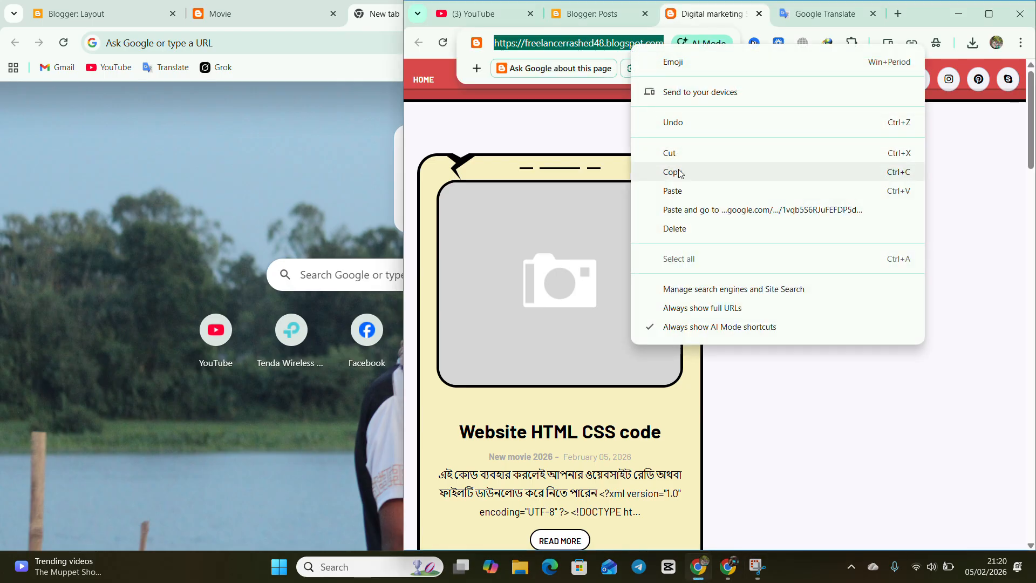
{"action": "left_click", "coordinate": [679, 174]}
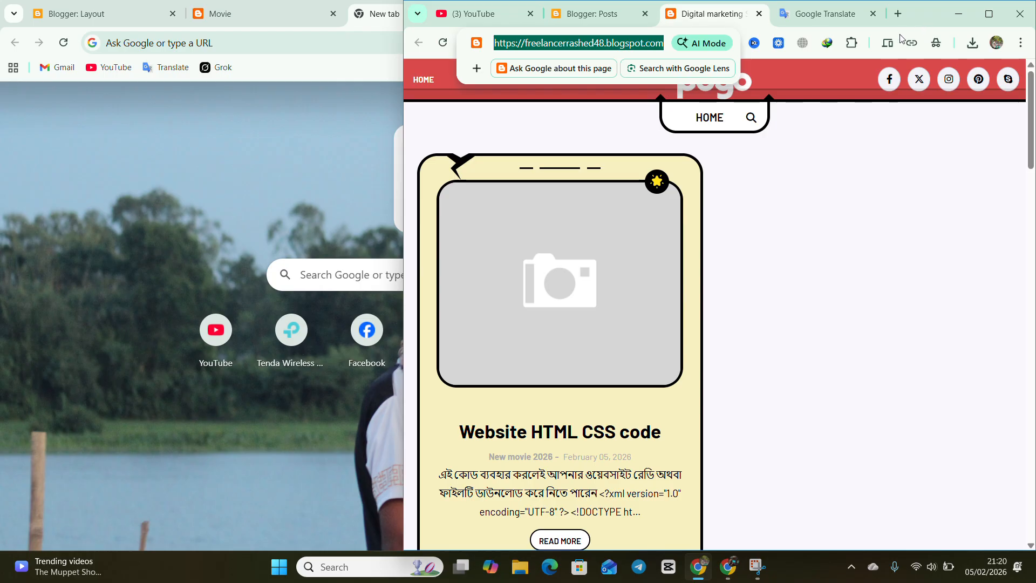
{"action": "left_click", "coordinate": [958, 13]}
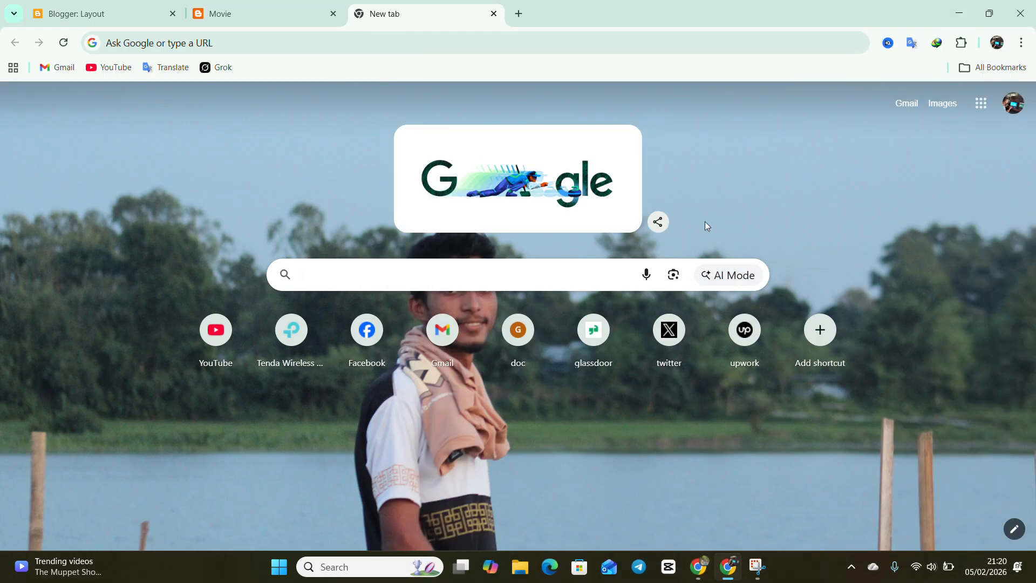
Step: Load the copied blog address in the blank tab and open the "Website HTML CSS code" post
{"action": "left_click", "coordinate": [387, 39]}
{"action": "right_click", "coordinate": [387, 43]}
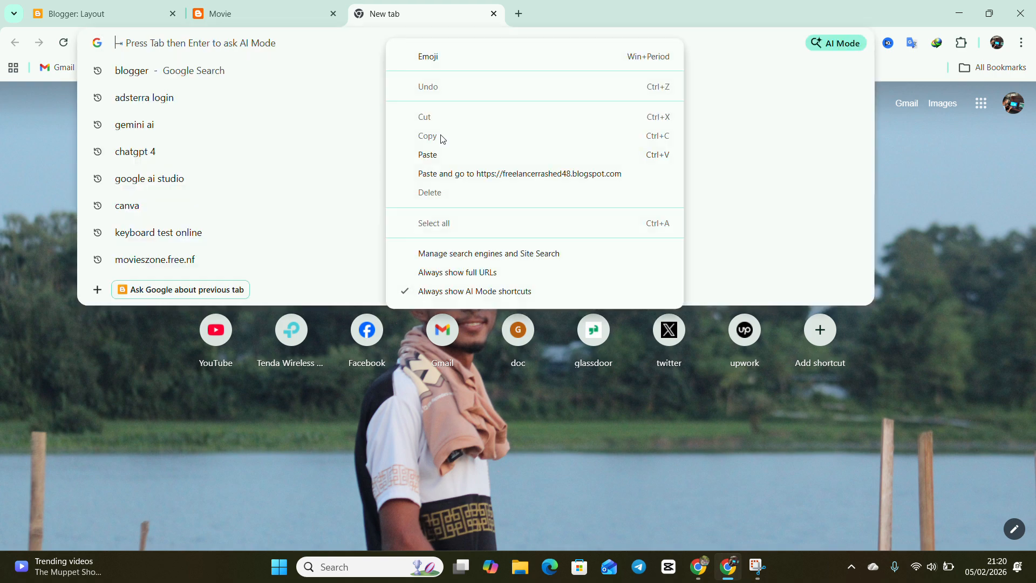
{"action": "left_click", "coordinate": [448, 172]}
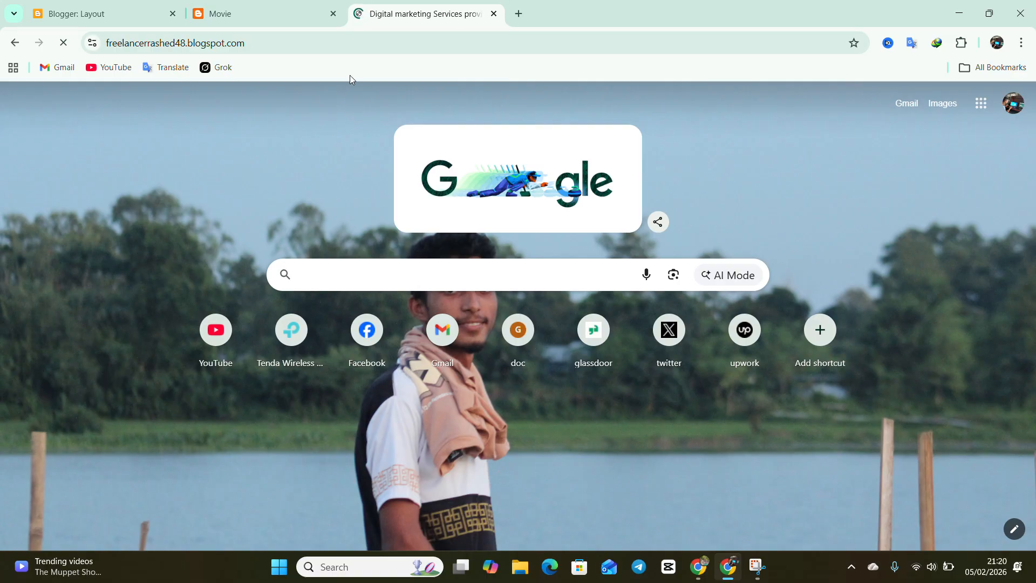
{"action": "scroll", "coordinate": [446, 270], "scroll_direction": "down", "scroll_amount": 3}
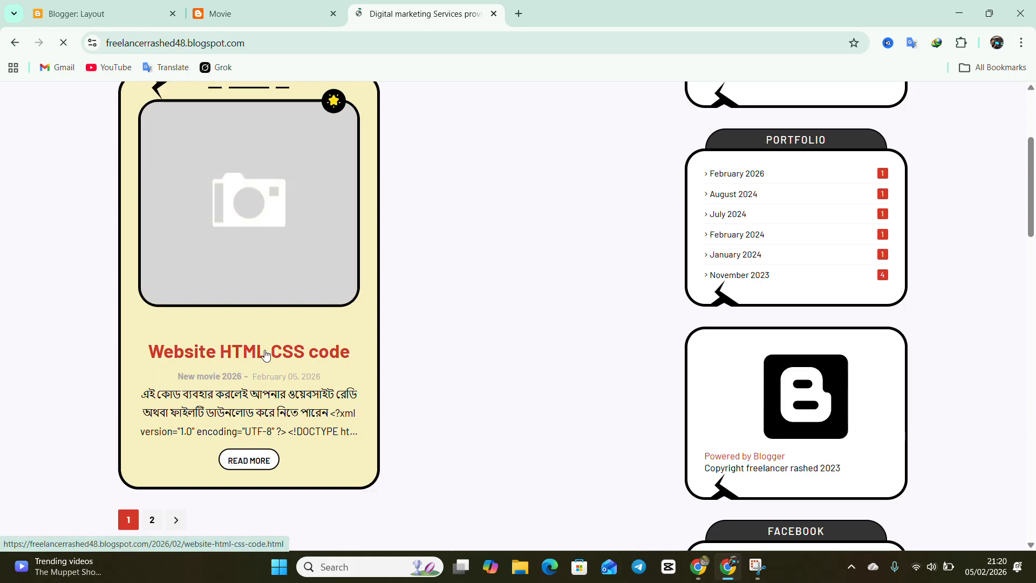
{"action": "left_click", "coordinate": [314, 354]}
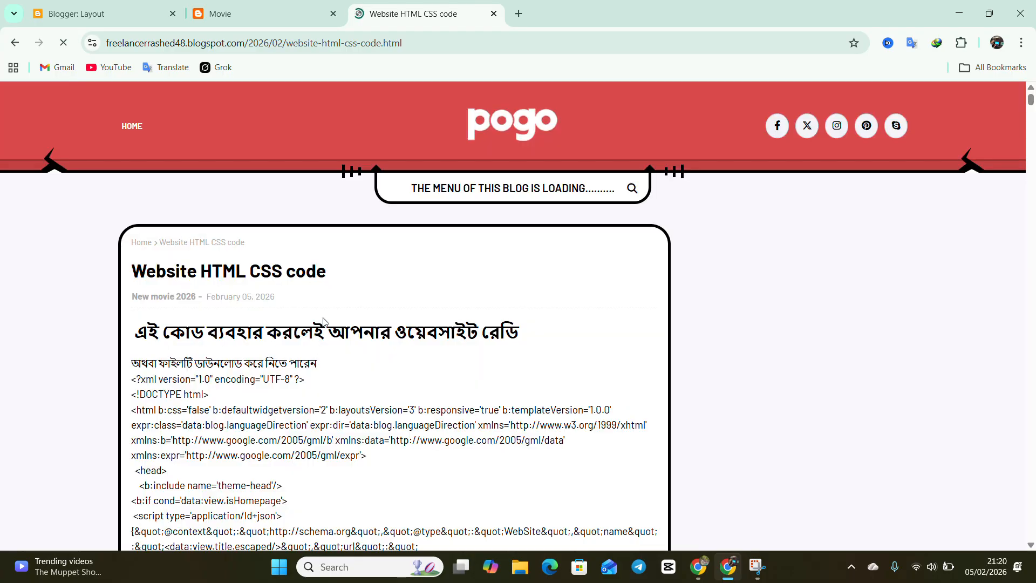
Step: Examine the template's HTML and CSS code in the post, then return to the post's beginning
{"action": "scroll", "coordinate": [324, 322], "scroll_direction": "down", "scroll_amount": 1}
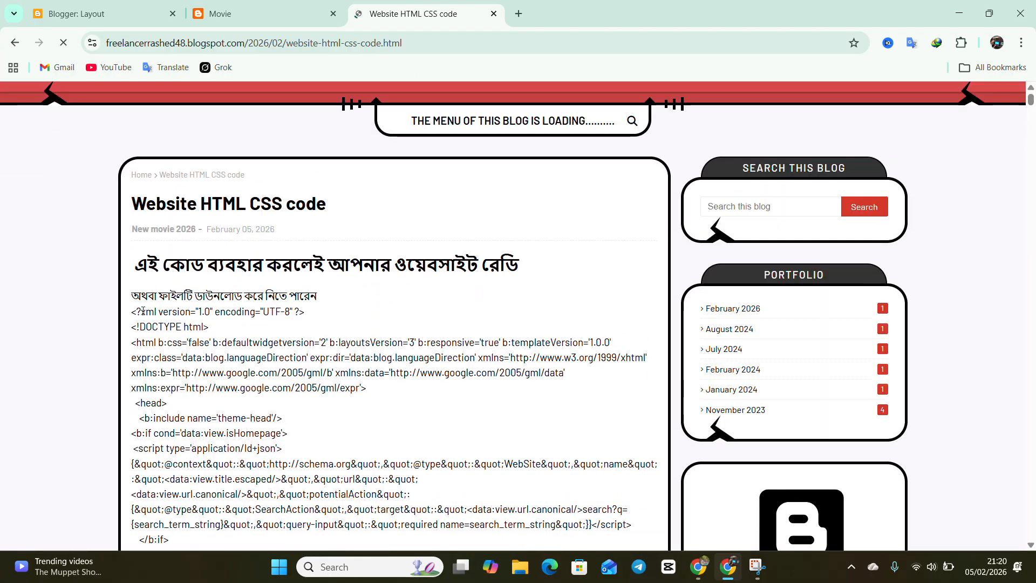
{"action": "scroll", "coordinate": [191, 319], "scroll_direction": "down", "scroll_amount": 5}
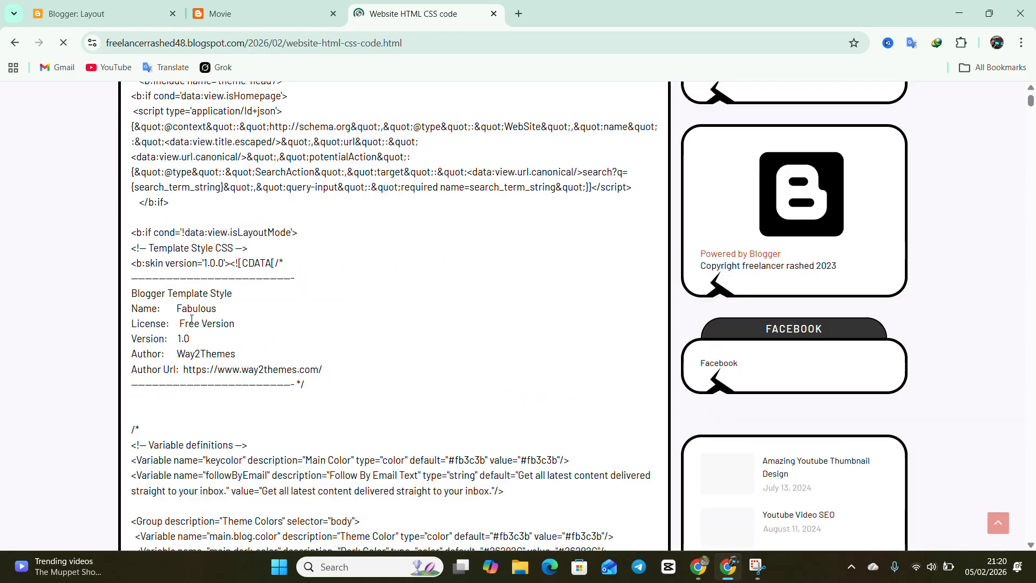
{"action": "scroll", "coordinate": [192, 319], "scroll_direction": "down", "scroll_amount": 12}
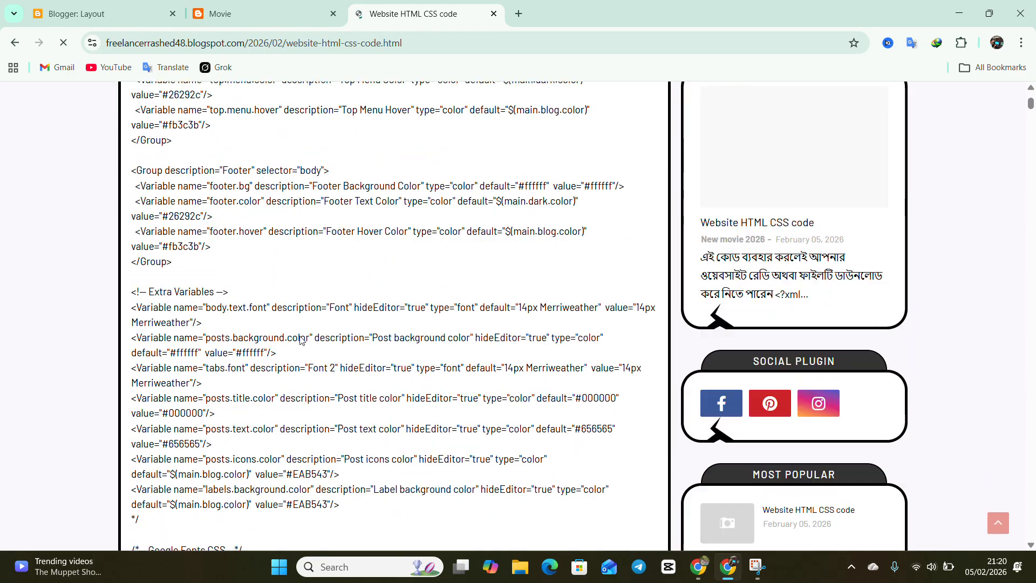
{"action": "scroll", "coordinate": [300, 339], "scroll_direction": "down", "scroll_amount": 10}
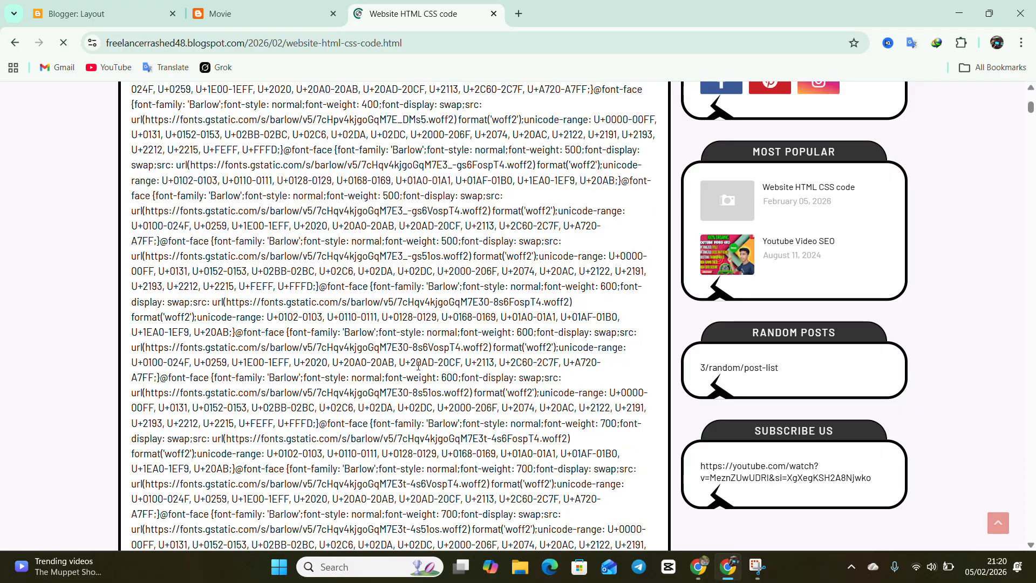
{"action": "scroll", "coordinate": [418, 365], "scroll_direction": "down", "scroll_amount": 10}
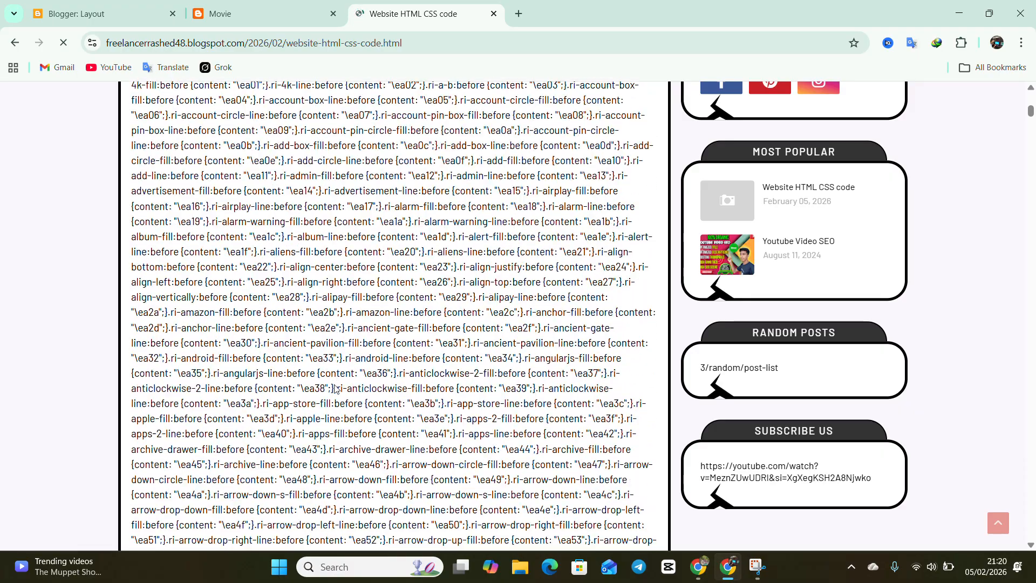
{"action": "scroll", "coordinate": [335, 389], "scroll_direction": "down", "scroll_amount": 20}
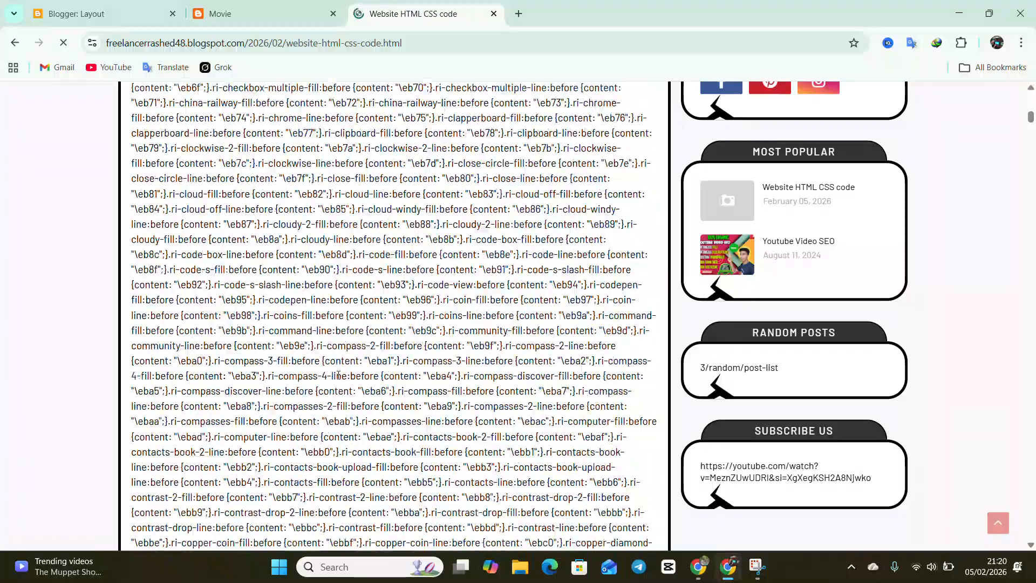
{"action": "scroll", "coordinate": [338, 375], "scroll_direction": "down", "scroll_amount": 20}
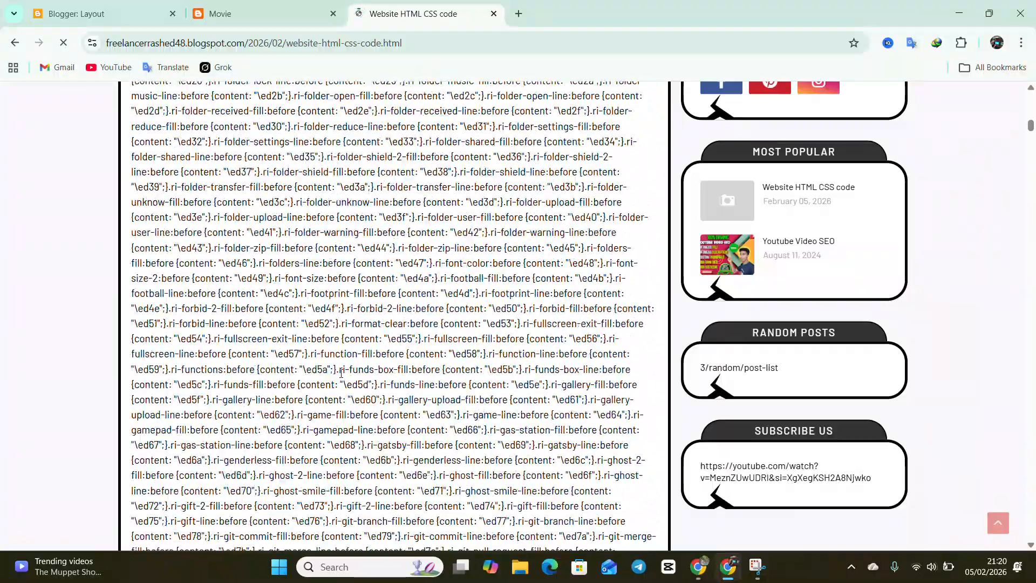
{"action": "scroll", "coordinate": [341, 373], "scroll_direction": "down", "scroll_amount": 20}
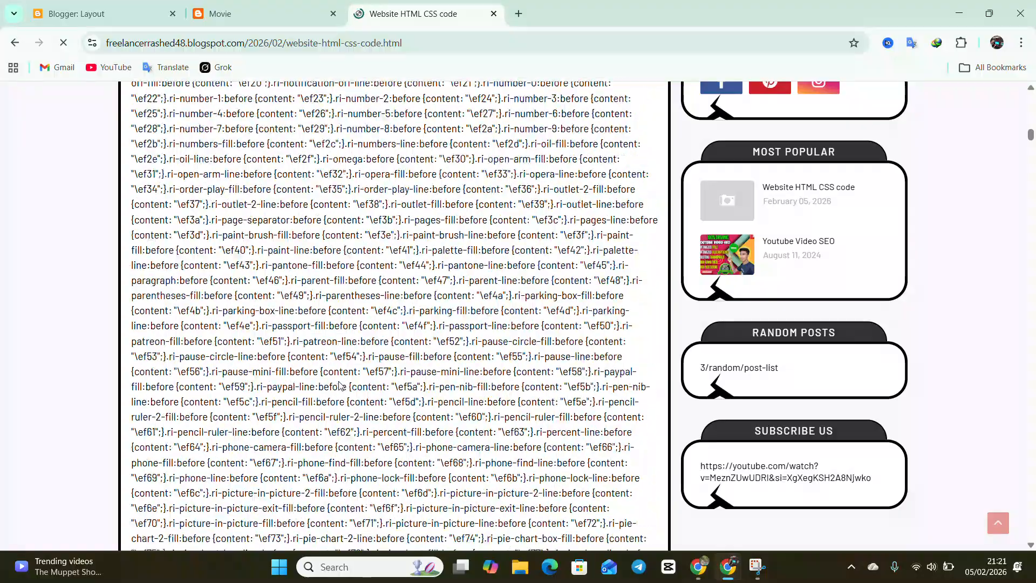
{"action": "scroll", "coordinate": [341, 385], "scroll_direction": "down", "scroll_amount": 8}
{"action": "scroll", "coordinate": [416, 411], "scroll_direction": "down", "scroll_amount": 20}
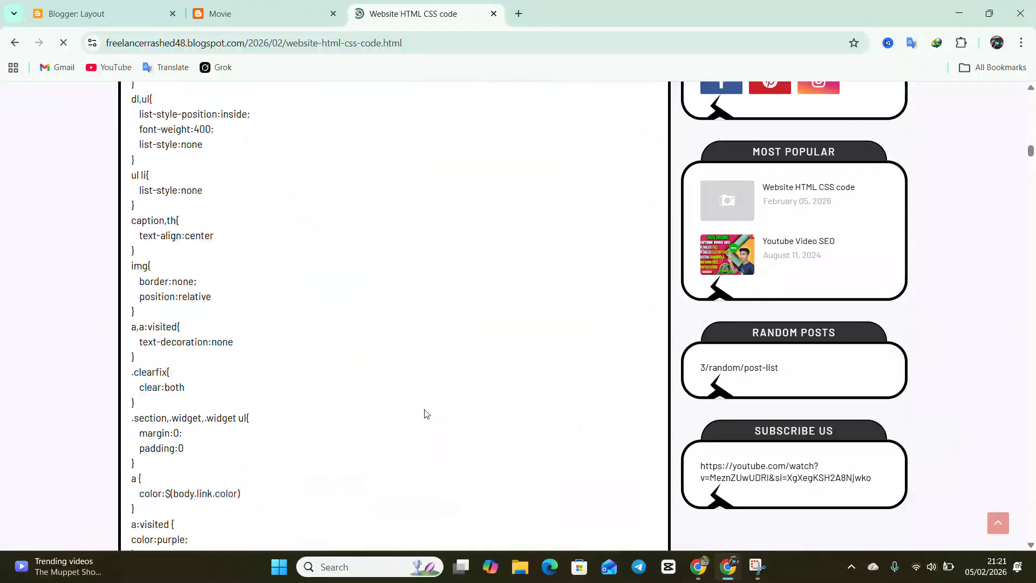
{"action": "scroll", "coordinate": [427, 414], "scroll_direction": "down", "scroll_amount": 10}
{"action": "scroll", "coordinate": [428, 413], "scroll_direction": "down", "scroll_amount": 10}
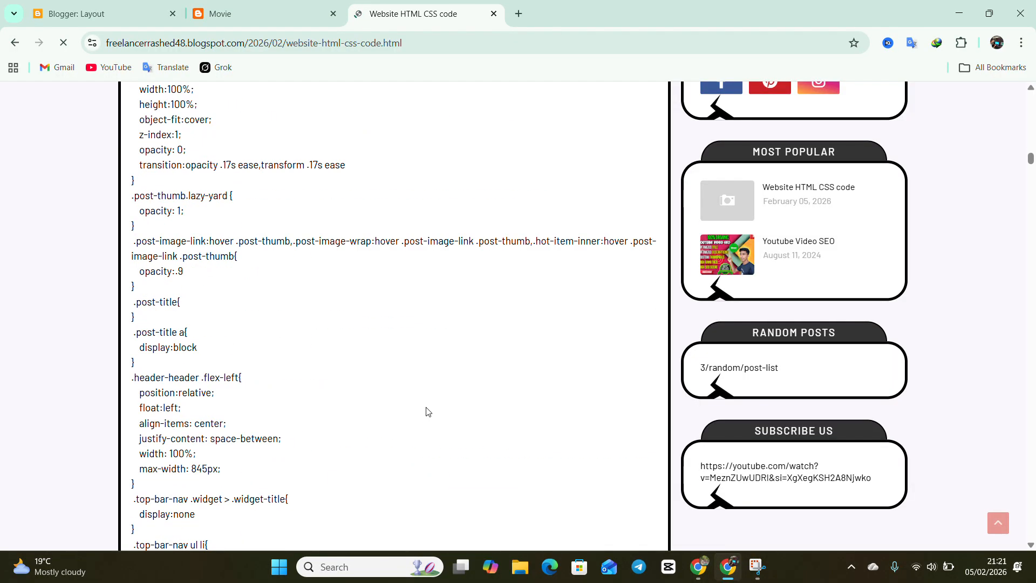
{"action": "left_click", "coordinate": [989, 521]}
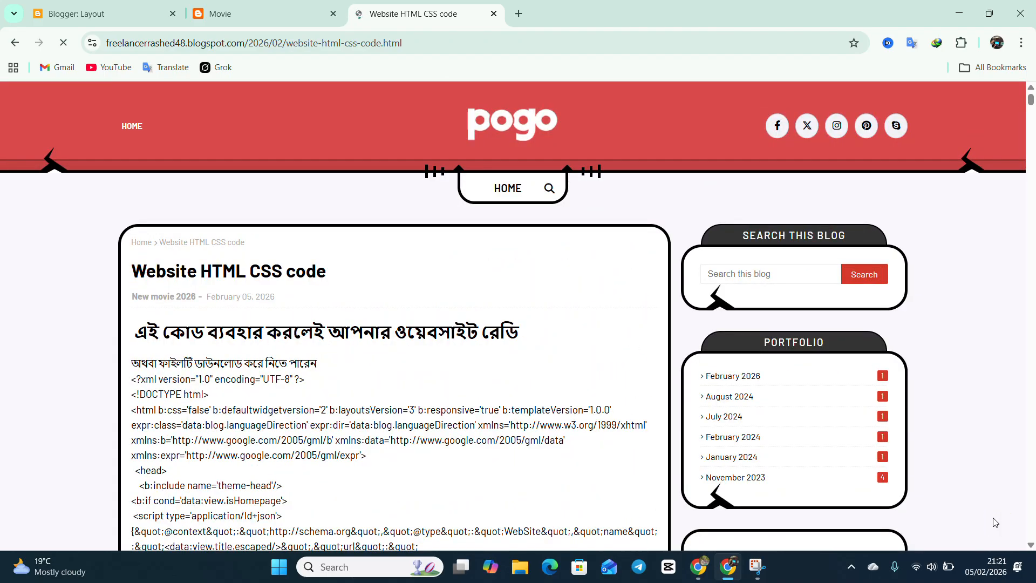
Step: Open the "Click" link found after the end of the post's code in a new tab
{"action": "scroll", "coordinate": [594, 414], "scroll_direction": "down", "scroll_amount": 20}
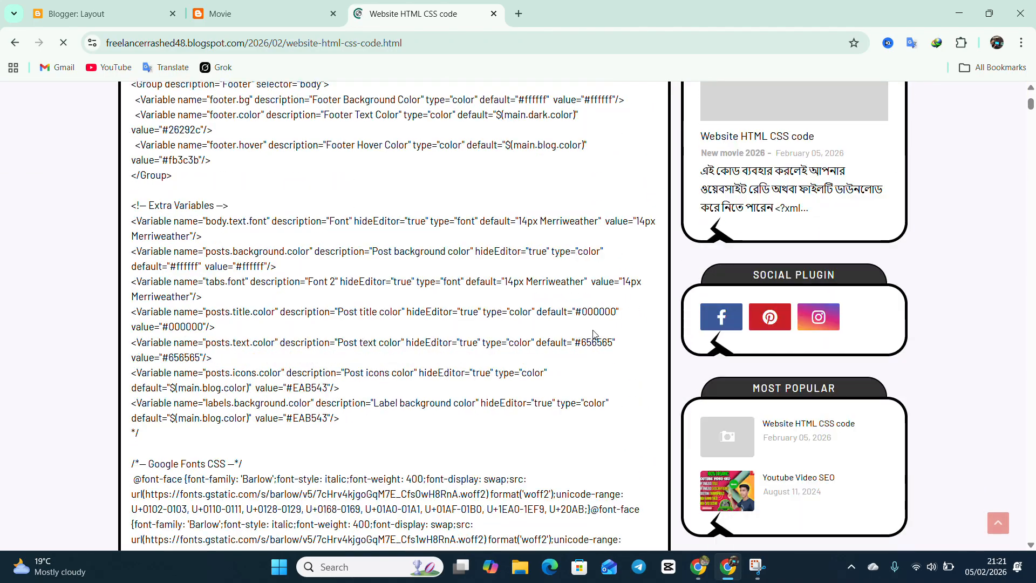
{"action": "scroll", "coordinate": [603, 336], "scroll_direction": "down", "scroll_amount": 15}
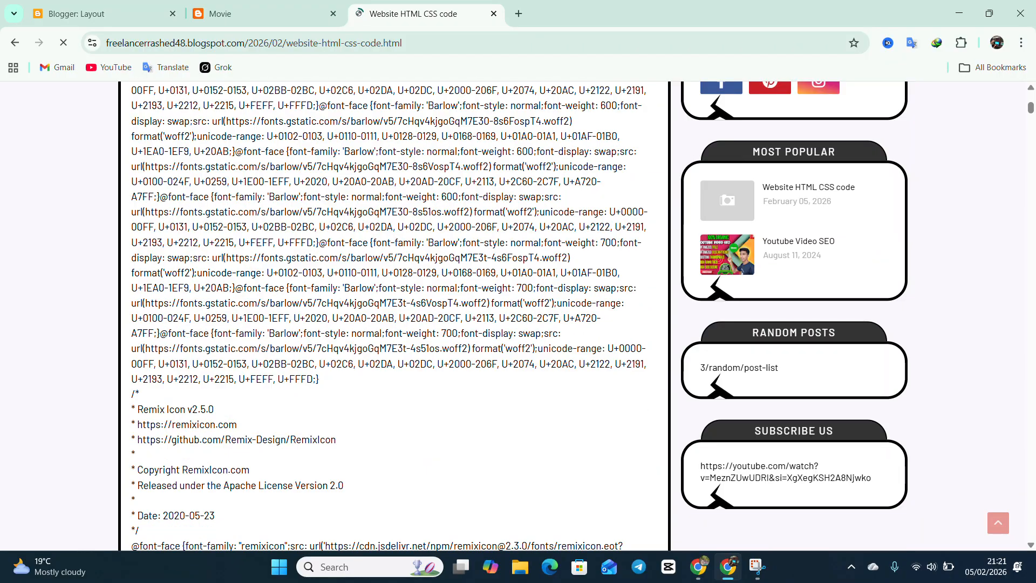
{"action": "scroll", "coordinate": [388, 316], "scroll_direction": "down", "scroll_amount": 4}
{"action": "scroll", "coordinate": [394, 316], "scroll_direction": "down", "scroll_amount": 20}
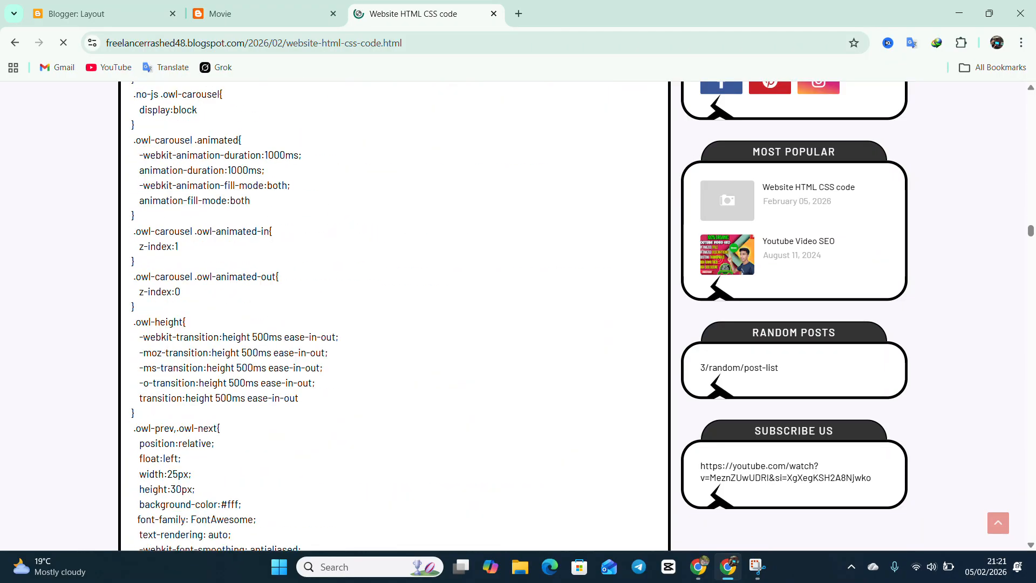
{"action": "scroll", "coordinate": [394, 315], "scroll_direction": "down", "scroll_amount": 20}
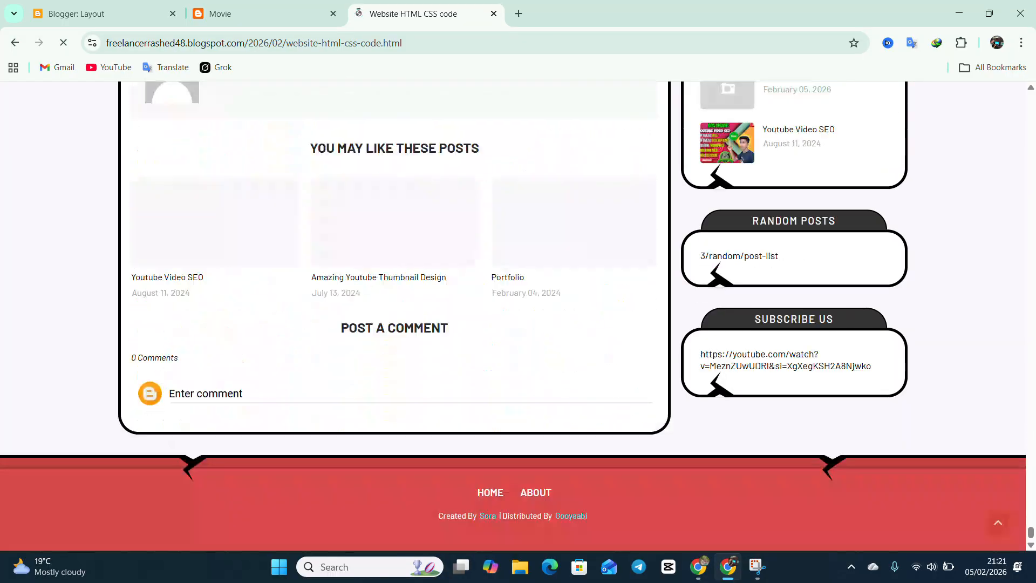
{"action": "scroll", "coordinate": [528, 178], "scroll_direction": "up", "scroll_amount": 3}
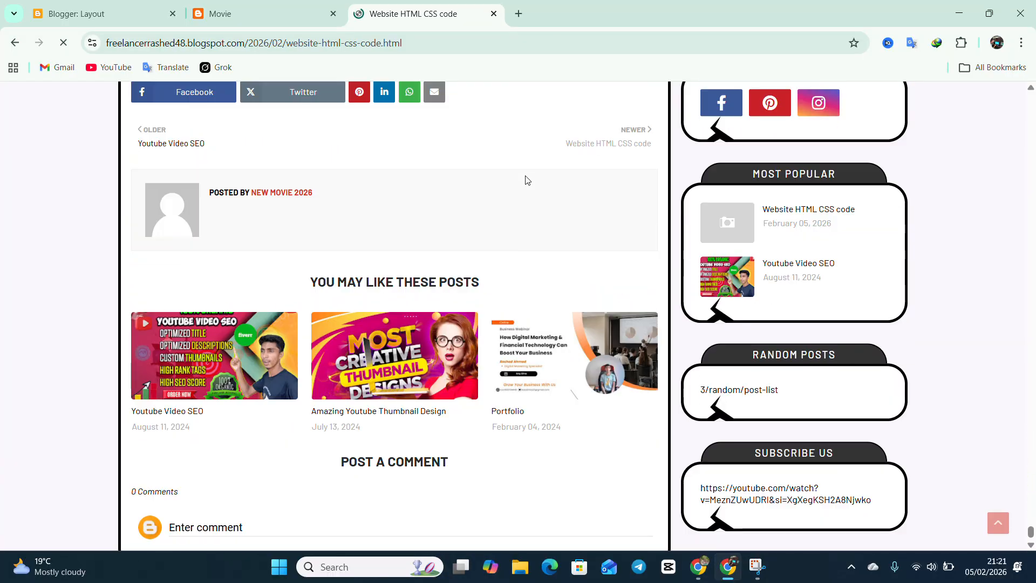
{"action": "scroll", "coordinate": [527, 180], "scroll_direction": "up", "scroll_amount": 6}
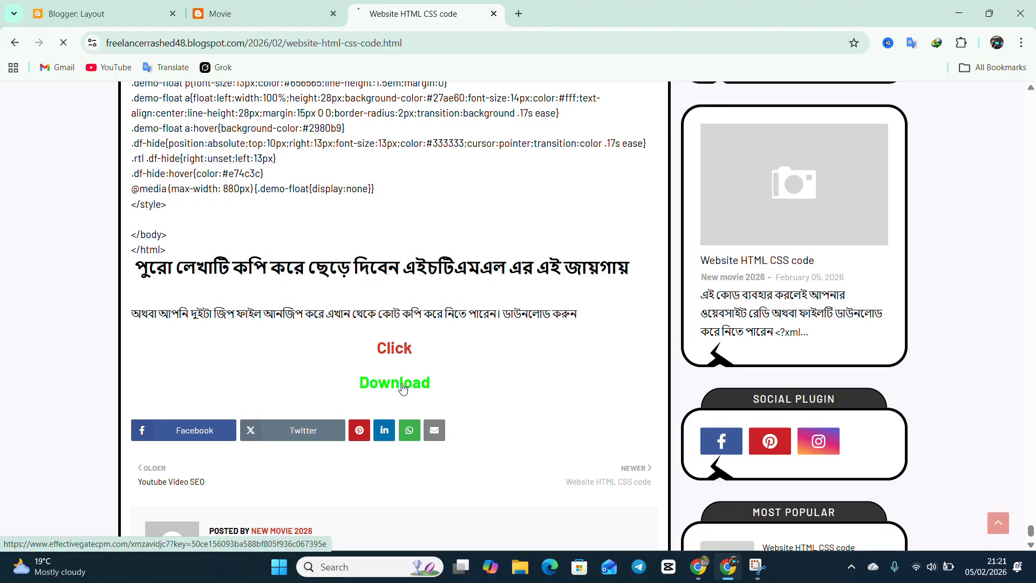
{"action": "right_click", "coordinate": [393, 352]}
{"action": "left_click", "coordinate": [449, 149]}
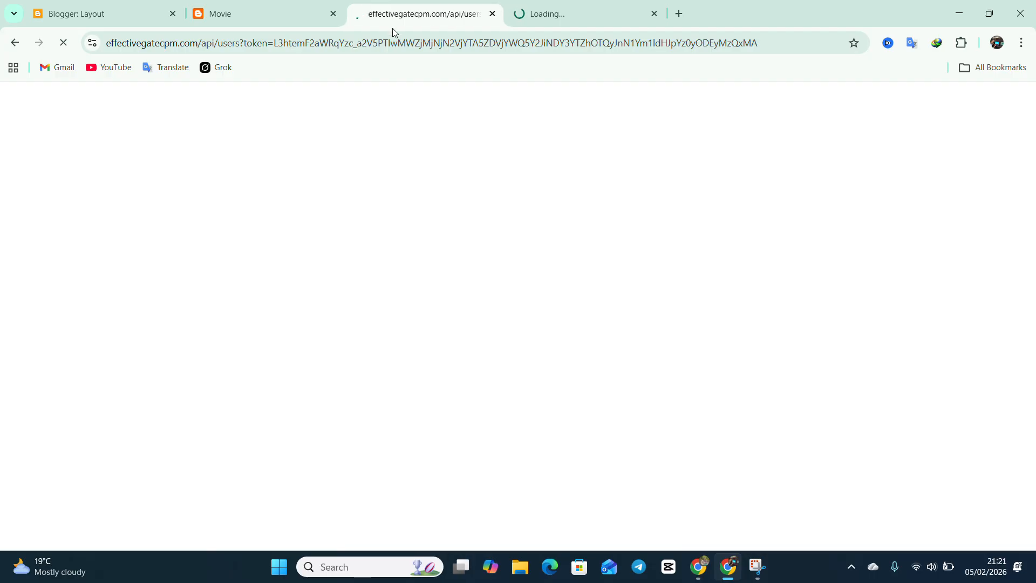
Step: Close the effectivegatecpm.com ad page and switch to the "Website cod" Google Drive folder
{"action": "left_click_drag", "start_coordinate": [410, 15], "coordinate": [333, 14]}
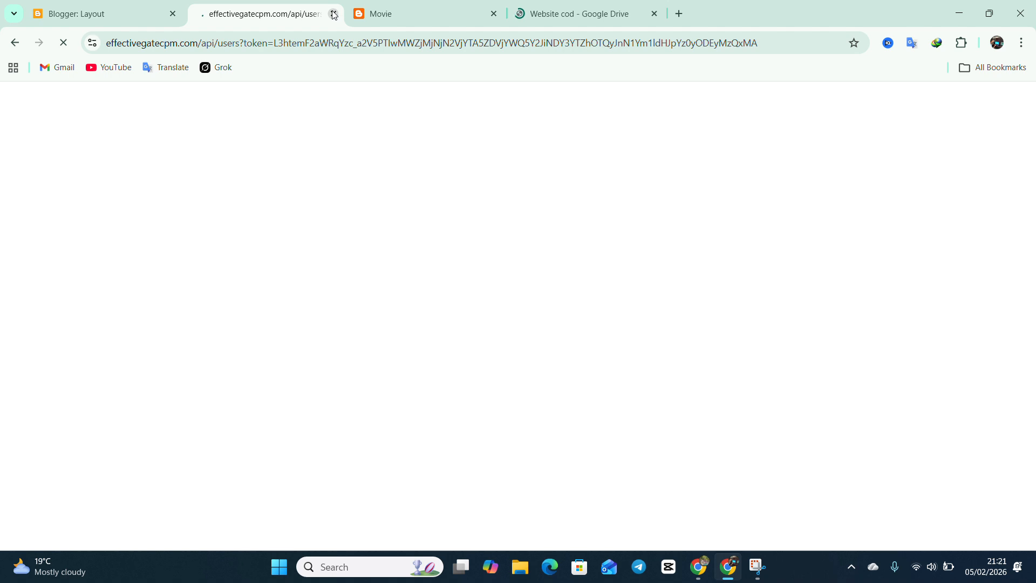
{"action": "left_click", "coordinate": [334, 14]}
{"action": "left_click", "coordinate": [363, 17]}
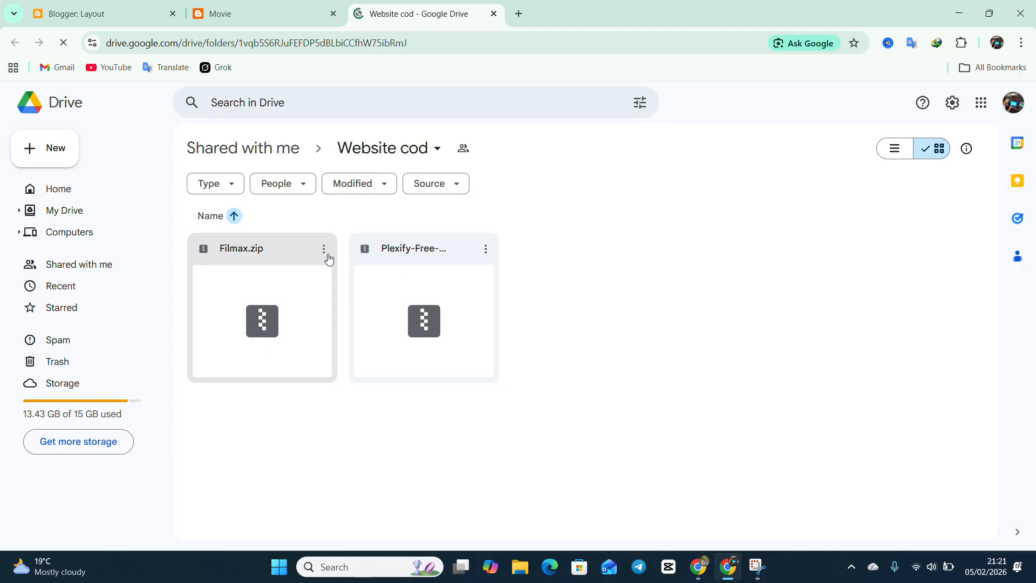
Step: Download Filmax.zip from the "Website cod" folder
{"action": "left_click_drag", "start_coordinate": [331, 212], "coordinate": [345, 262]}
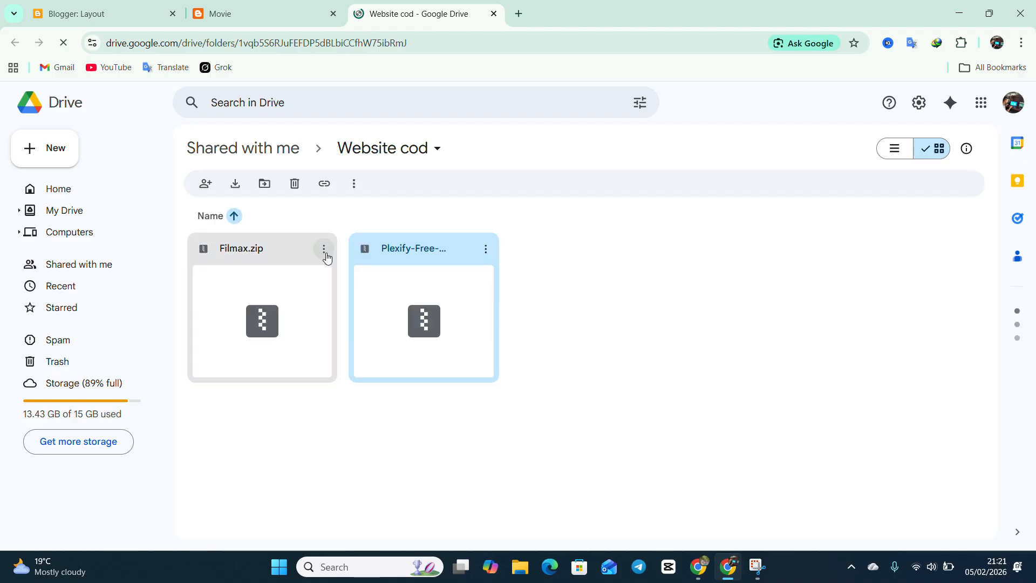
{"action": "left_click", "coordinate": [325, 253]}
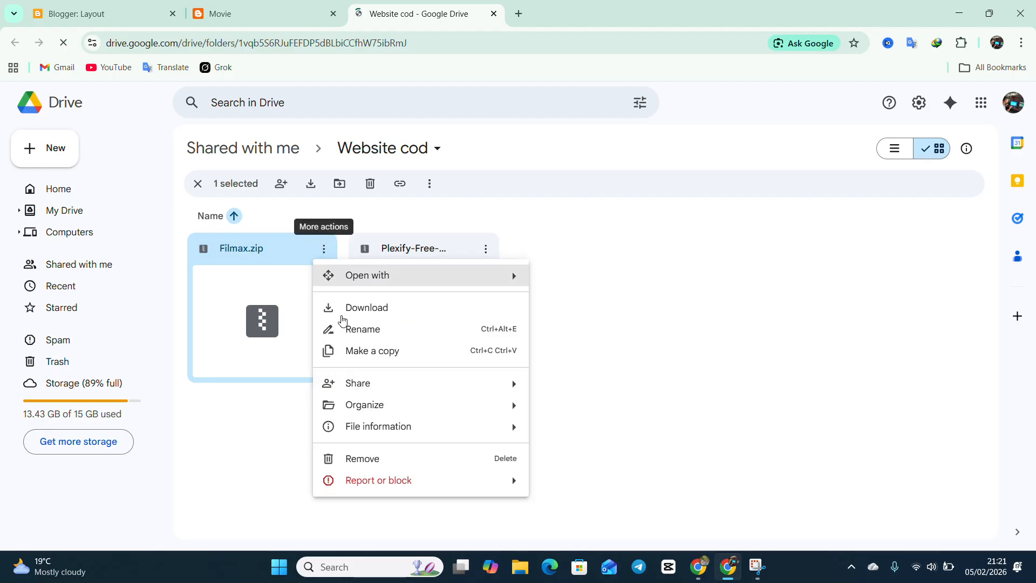
{"action": "left_click", "coordinate": [342, 314]}
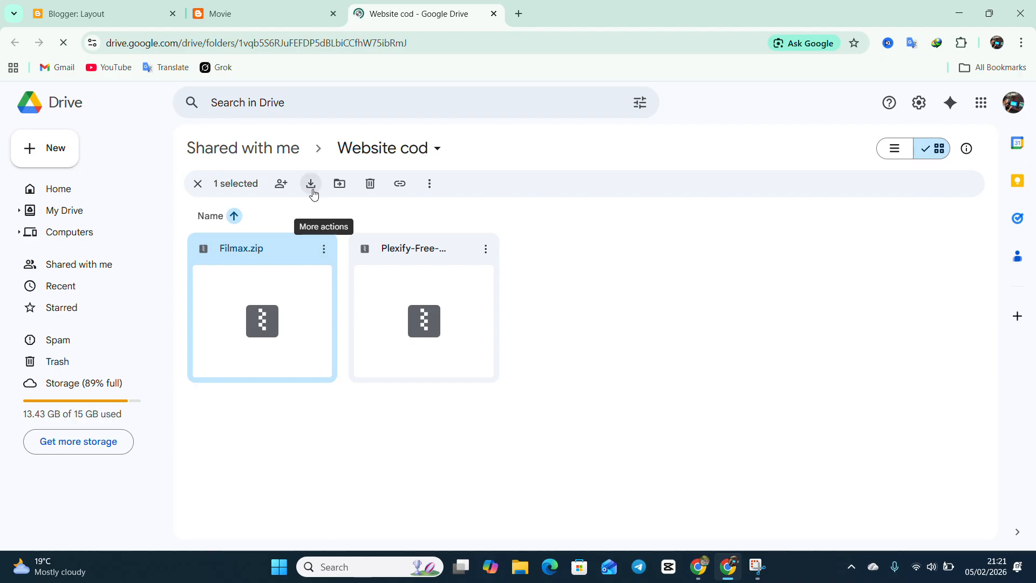
Step: Try to download Filmax.zip again from the "Website cod" folder and dismiss the prompt about multiple automatic downloads
{"action": "left_click", "coordinate": [322, 253]}
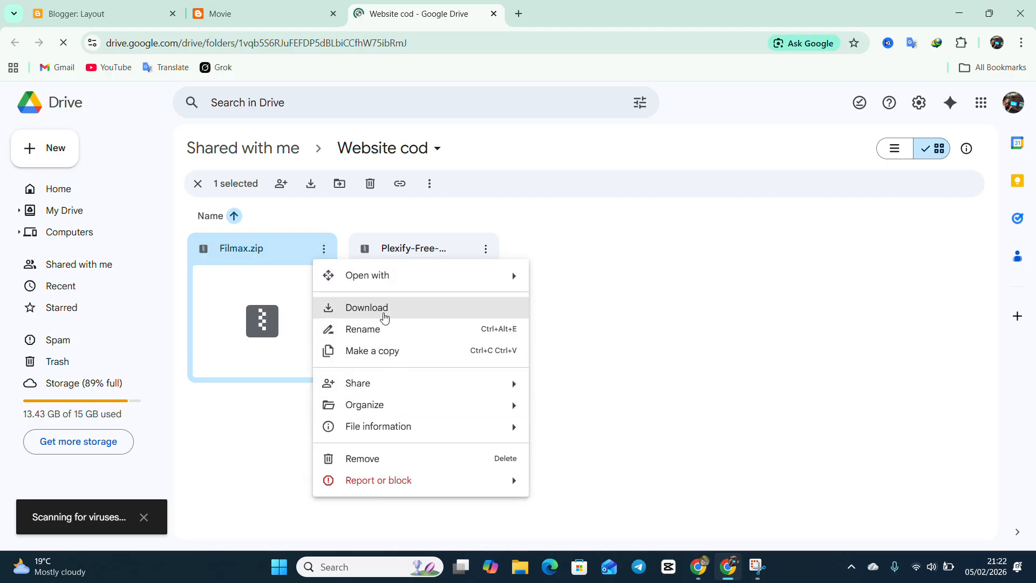
{"action": "left_click", "coordinate": [384, 315]}
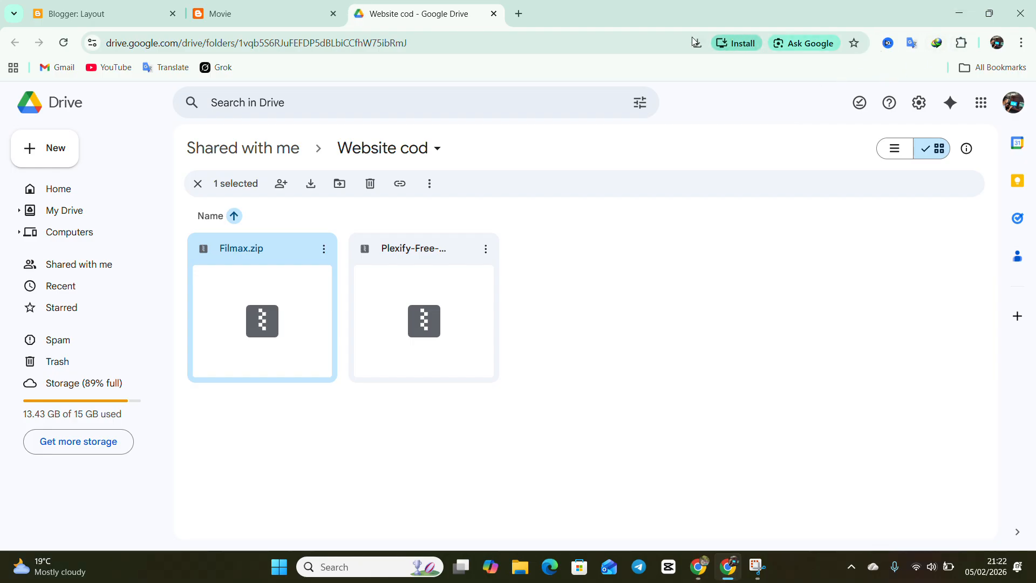
{"action": "left_click", "coordinate": [701, 45]}
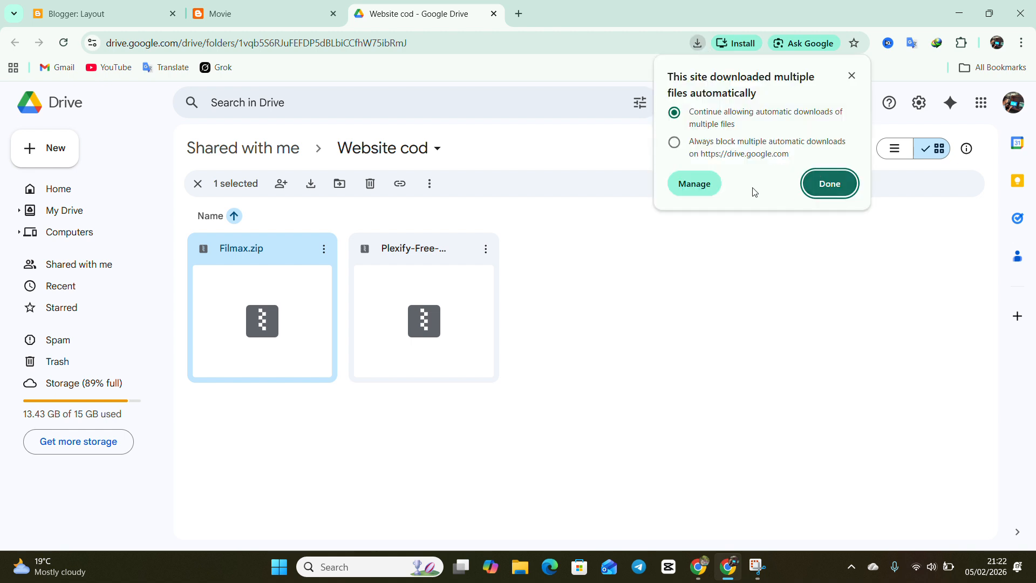
{"action": "left_click", "coordinate": [852, 75]}
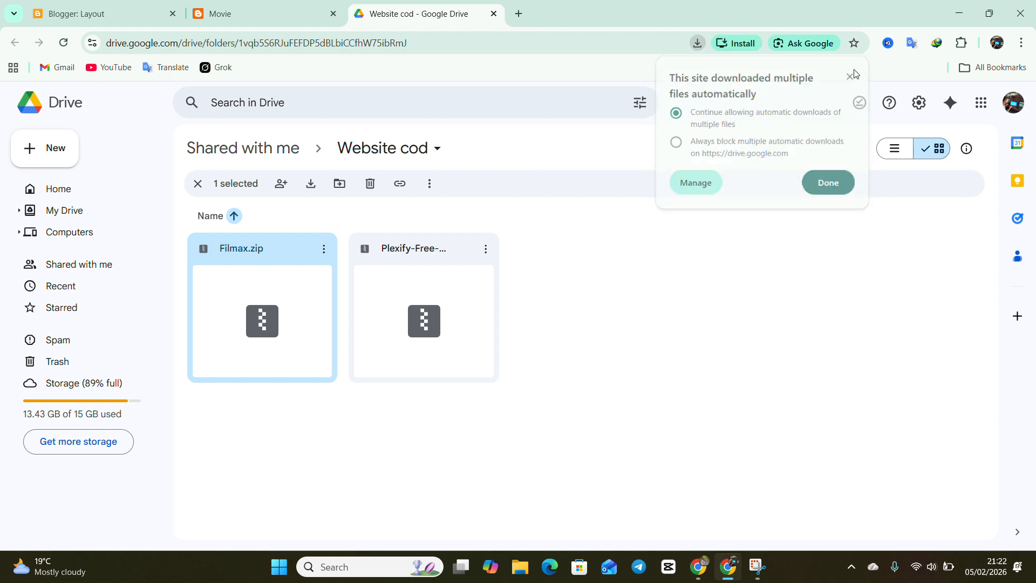
Step: Minimize the browser and close the Download File Info window for Filmax.zip without starting the download
{"action": "left_click", "coordinate": [955, 18]}
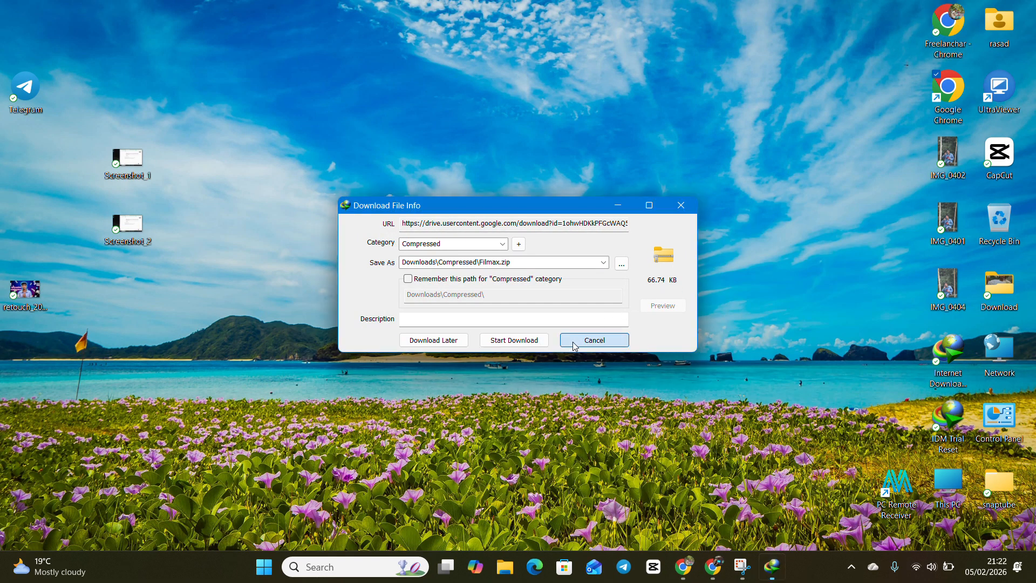
{"action": "right_click", "coordinate": [541, 205]}
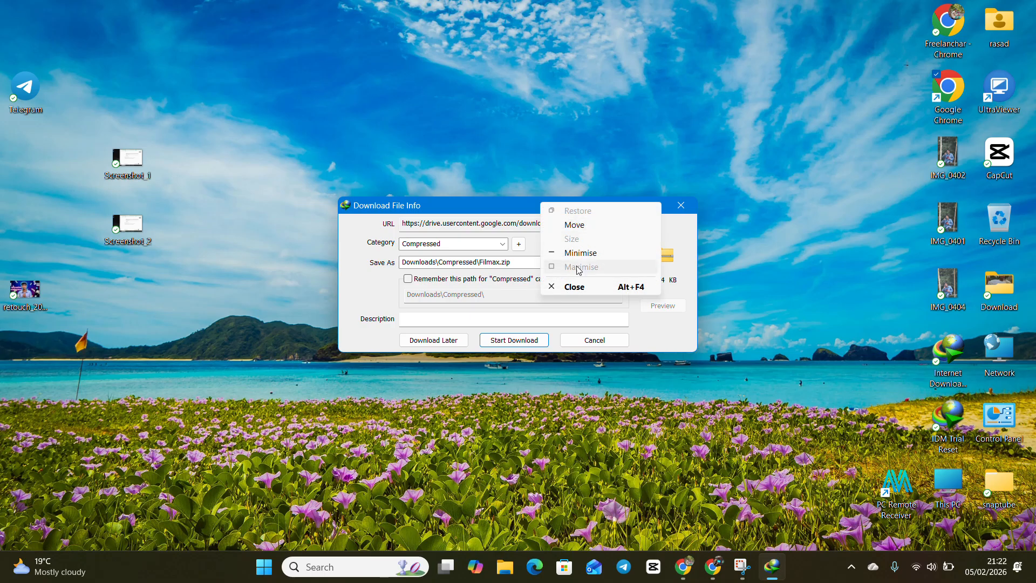
{"action": "left_click", "coordinate": [582, 292]}
{"action": "left_click", "coordinate": [637, 189]}
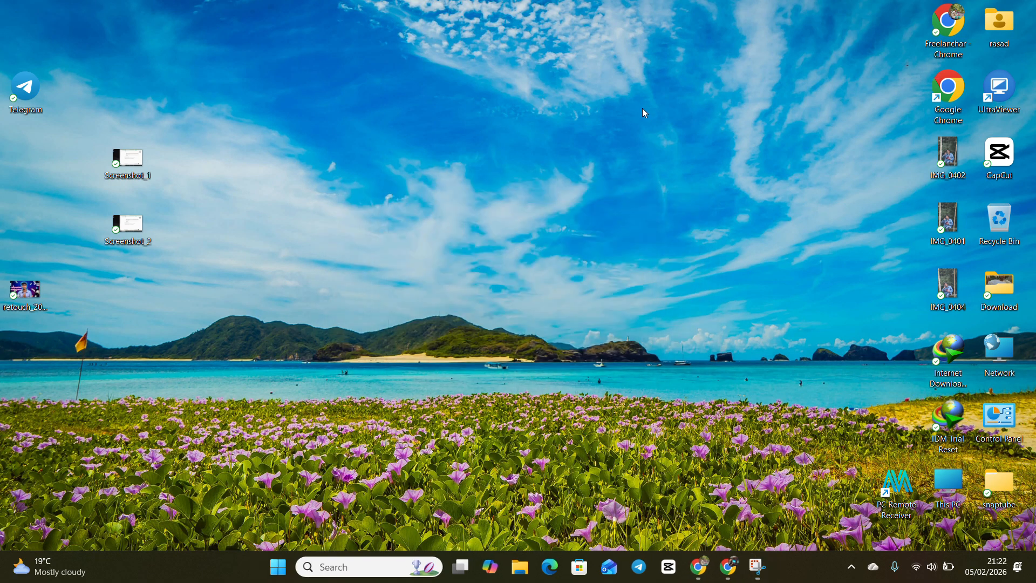
{"action": "right_click", "coordinate": [639, 106]}
{"action": "left_click", "coordinate": [674, 155]}
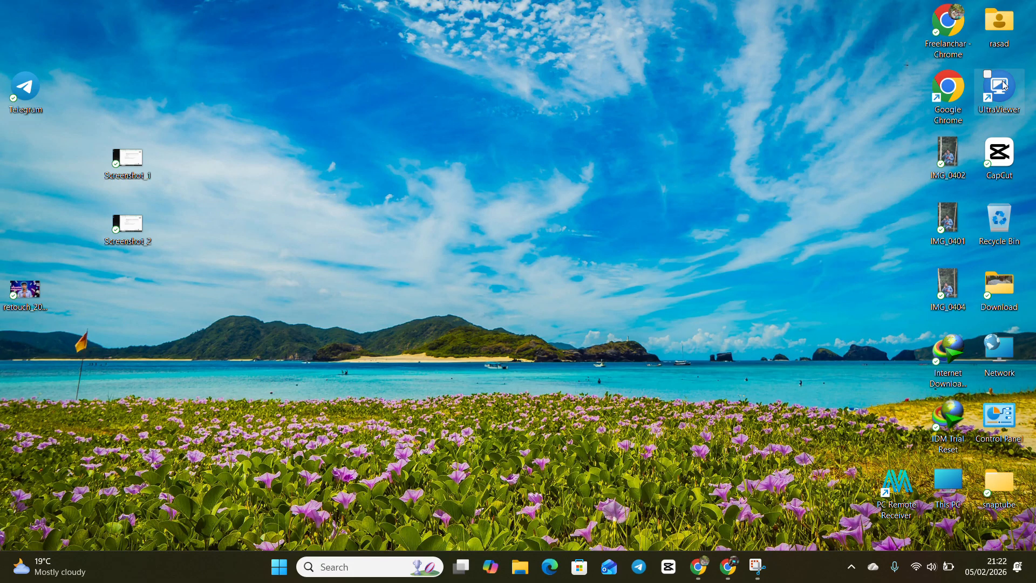
Step: Open the user's personal folder from the desktop and go to its Downloads folder
{"action": "left_click", "coordinate": [1002, 44]}
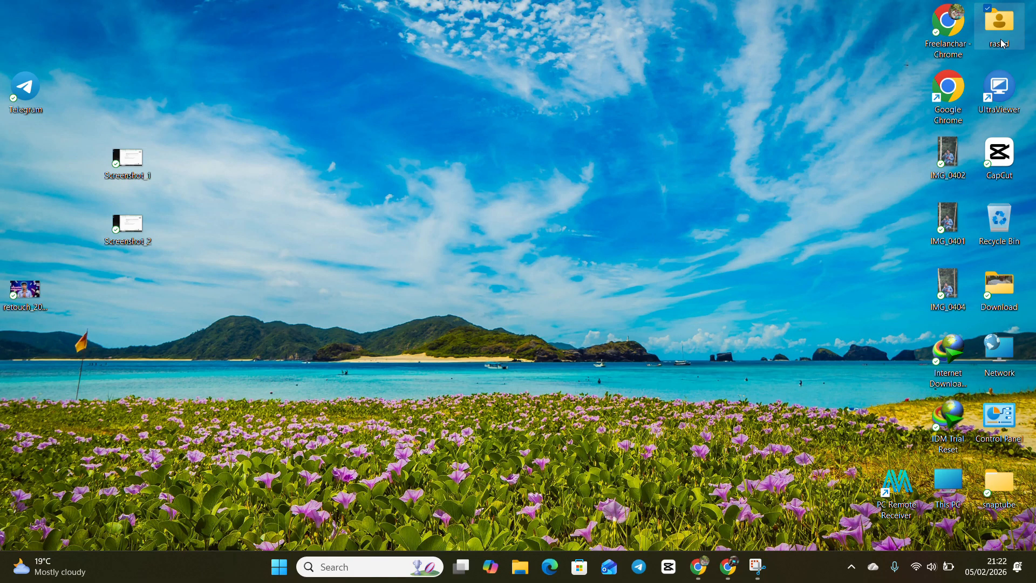
{"action": "double_click", "coordinate": [1002, 43]}
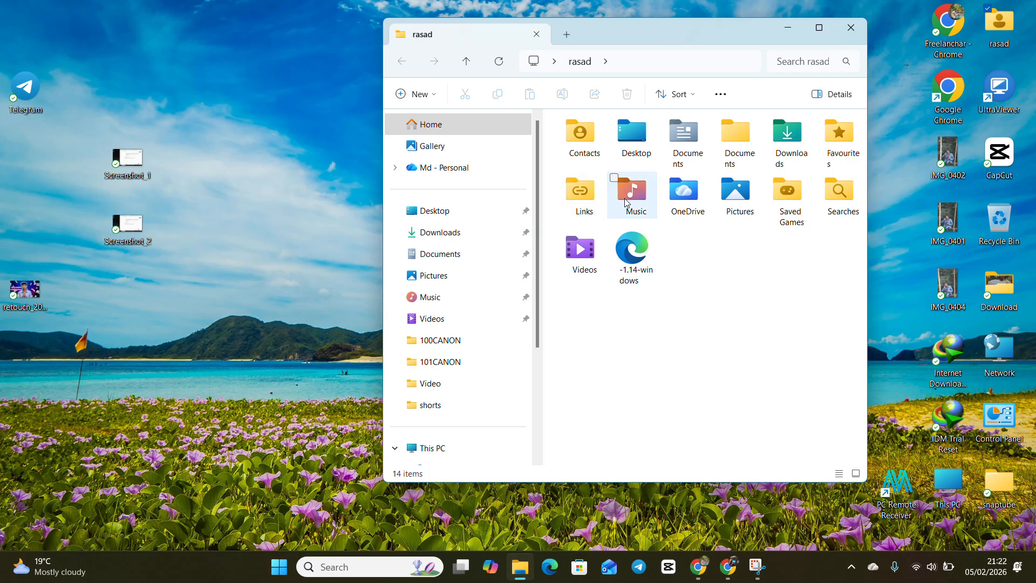
{"action": "left_click", "coordinate": [789, 158]}
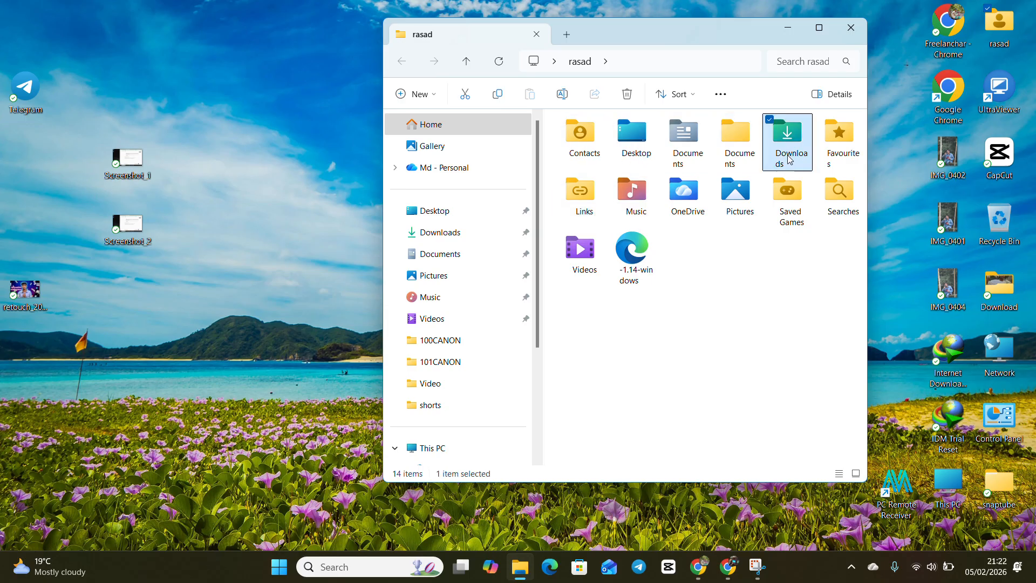
{"action": "double_click", "coordinate": [790, 158]}
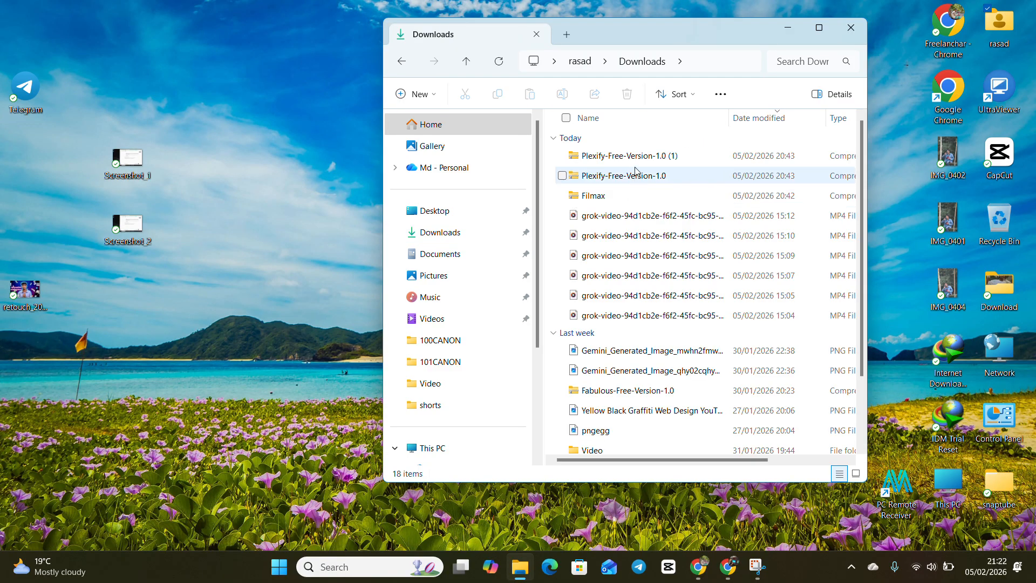
{"action": "left_click", "coordinate": [584, 176]}
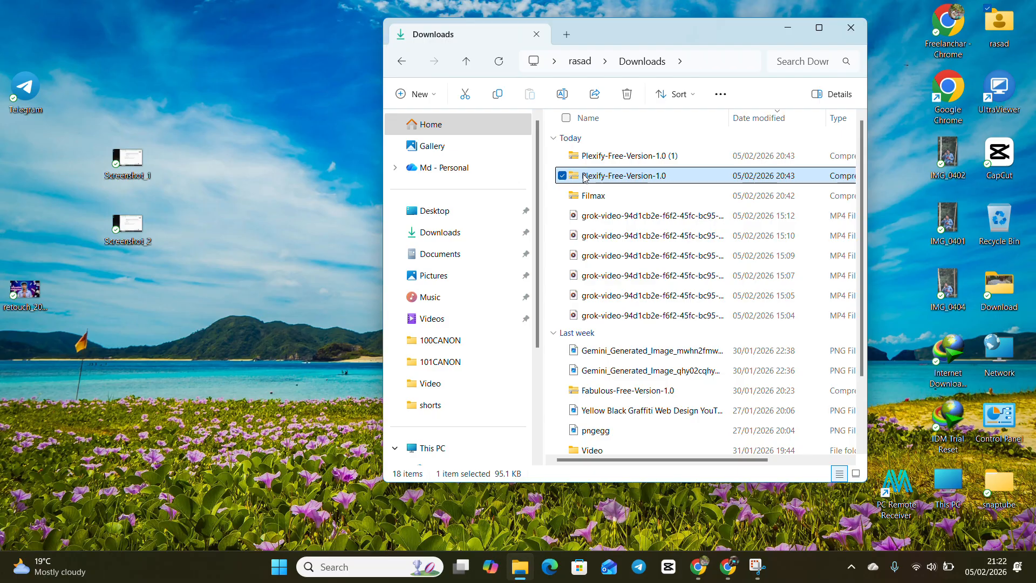
{"action": "right_click", "coordinate": [584, 177]}
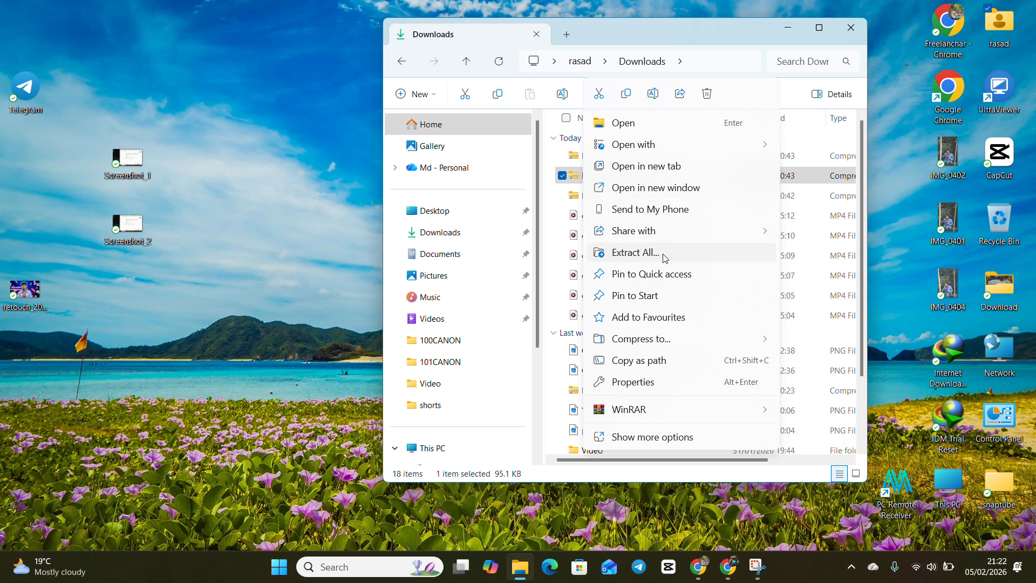
{"action": "left_click", "coordinate": [664, 257]}
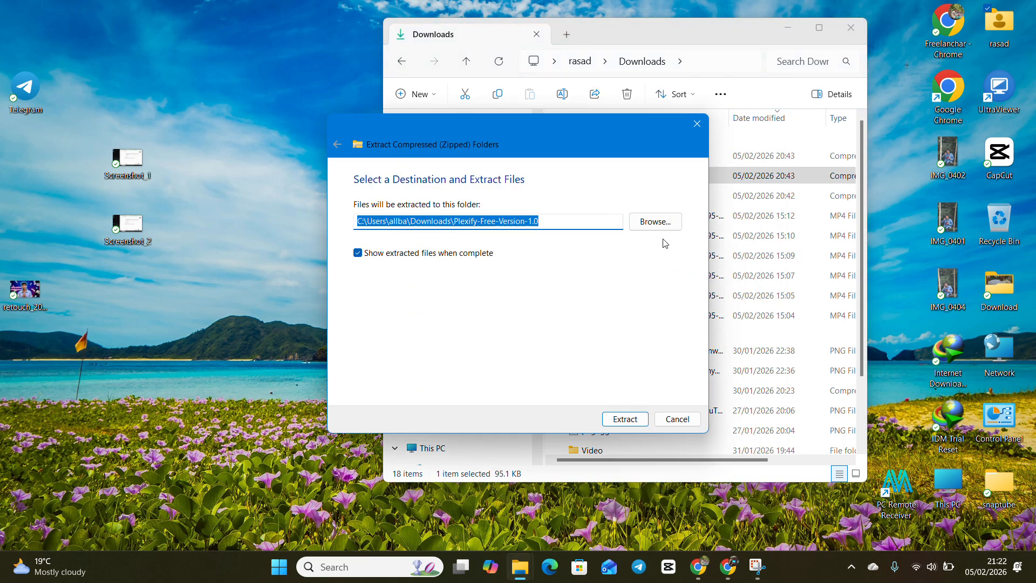
{"action": "left_click", "coordinate": [677, 419]}
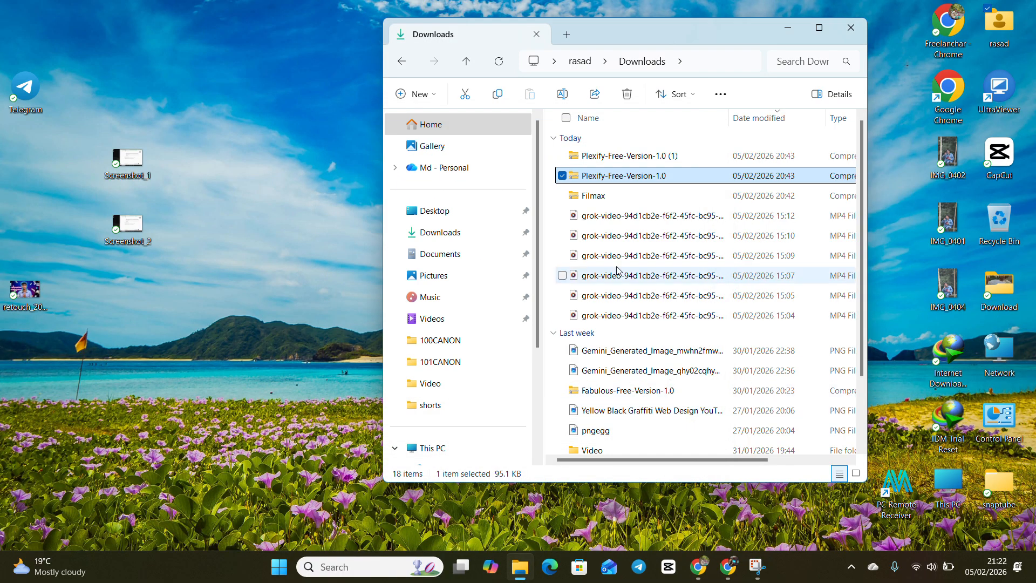
Step: Open the "Fabulous Free Version 1.0" file from the Documents folder in Notepad and select its entire code
{"action": "left_click", "coordinate": [456, 260]}
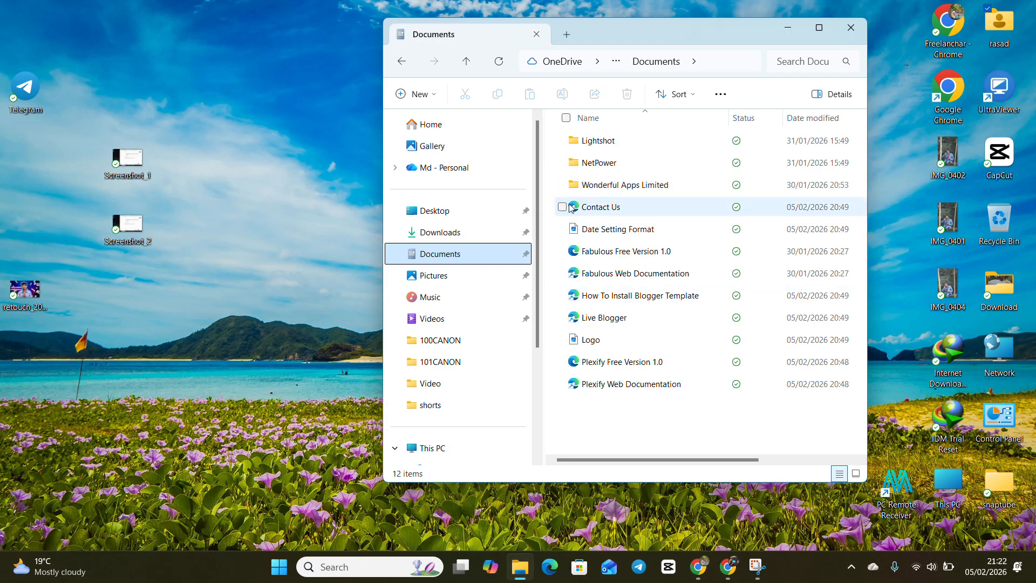
{"action": "left_click_drag", "start_coordinate": [551, 198], "coordinate": [622, 403]}
{"action": "left_click", "coordinate": [620, 398]}
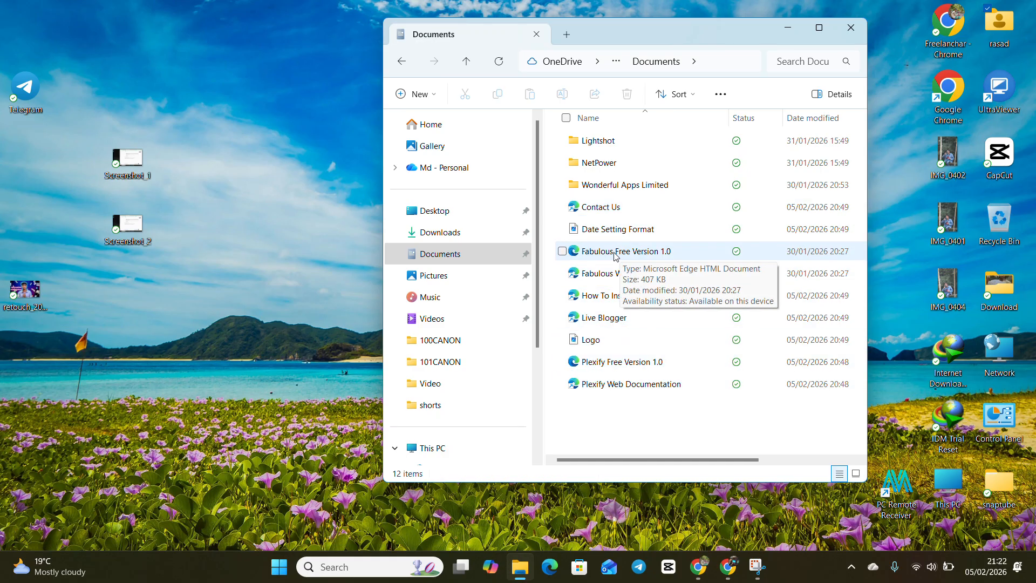
{"action": "left_click", "coordinate": [638, 260]}
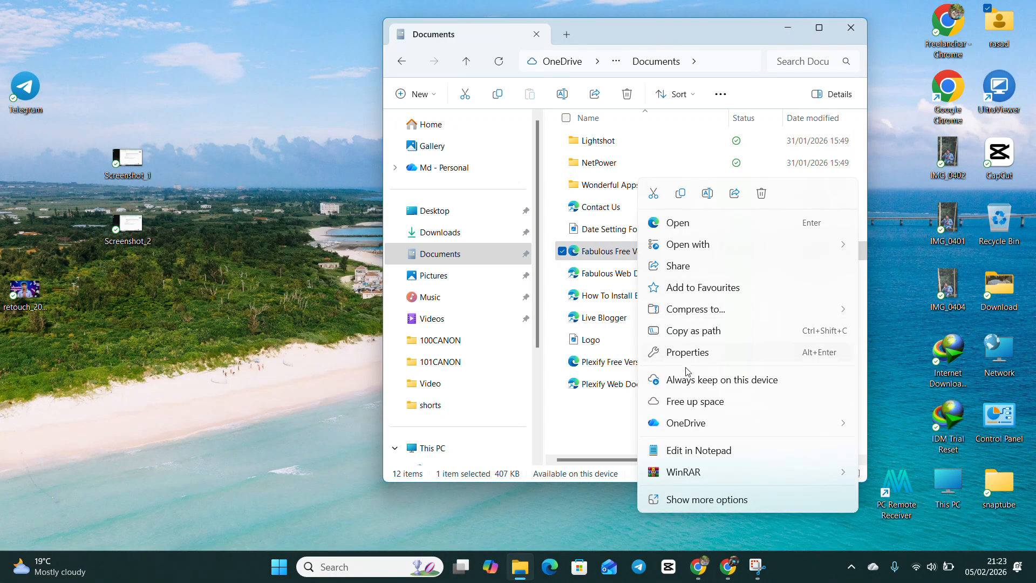
{"action": "left_click", "coordinate": [694, 456]}
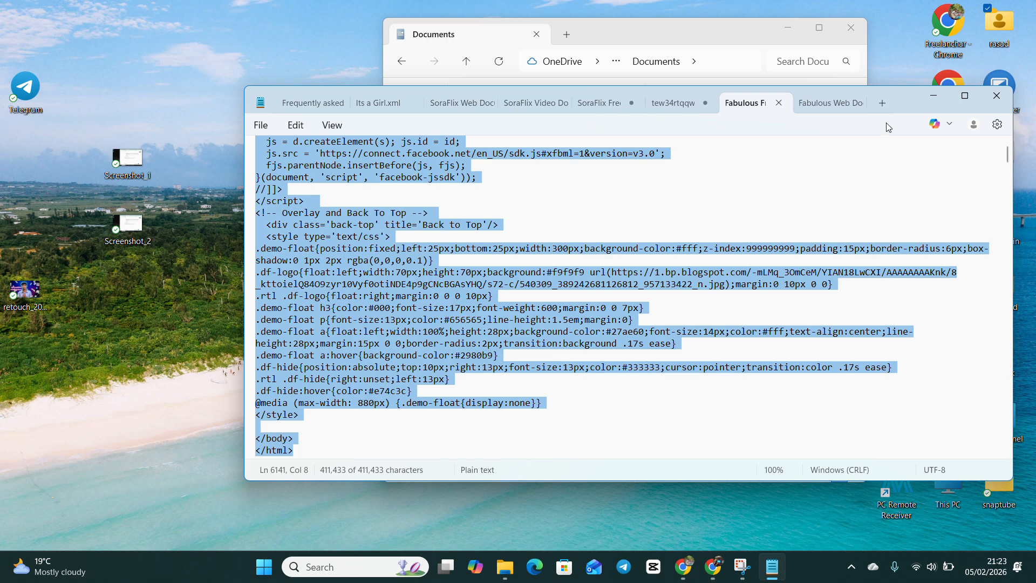
Step: Close Notepad and the Documents window, and return to the browser's Google Drive page, dismissing its offline sync notice
{"action": "left_click", "coordinate": [987, 102]}
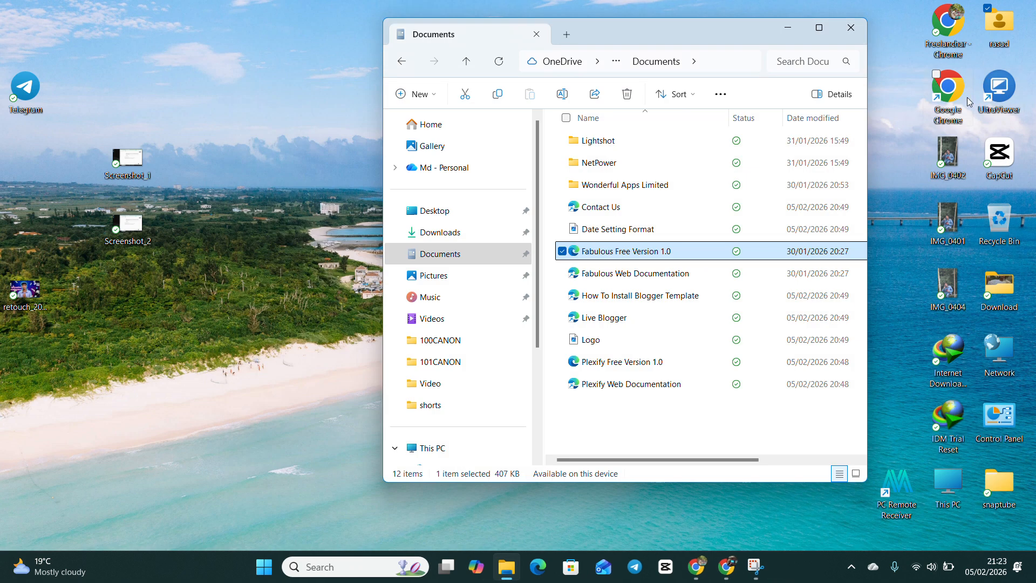
{"action": "left_click", "coordinate": [850, 27]}
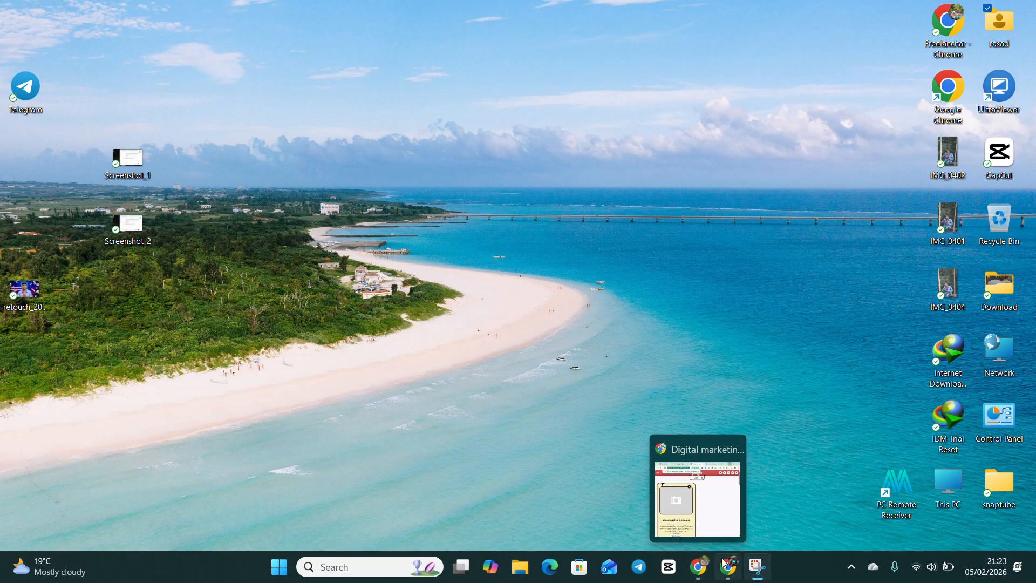
{"action": "left_click", "coordinate": [728, 567]}
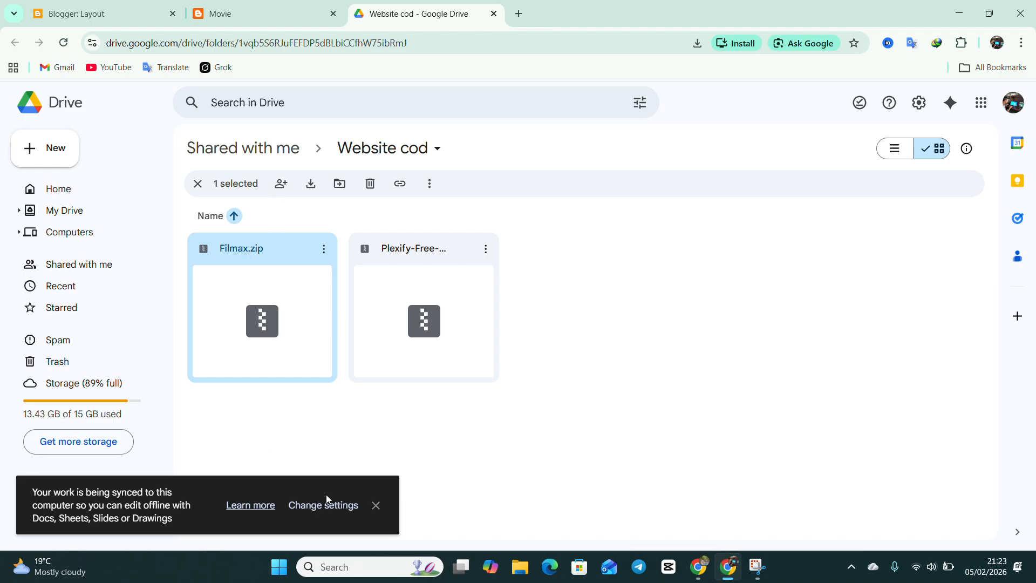
{"action": "left_click", "coordinate": [372, 505]}
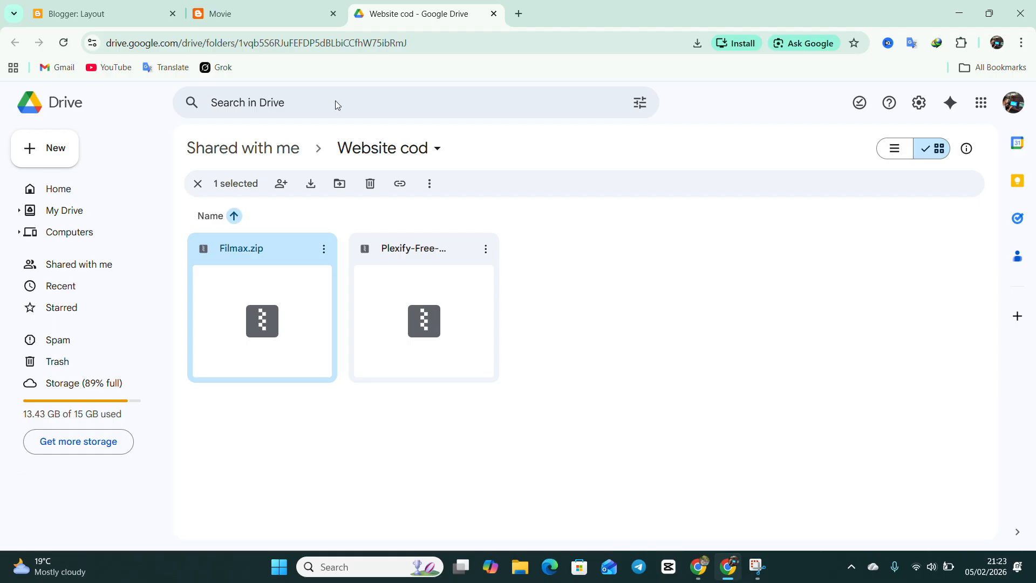
Step: Switch the Movie blog in Blogger to the first generation Classic theme without a backup
{"action": "left_click", "coordinate": [222, 16]}
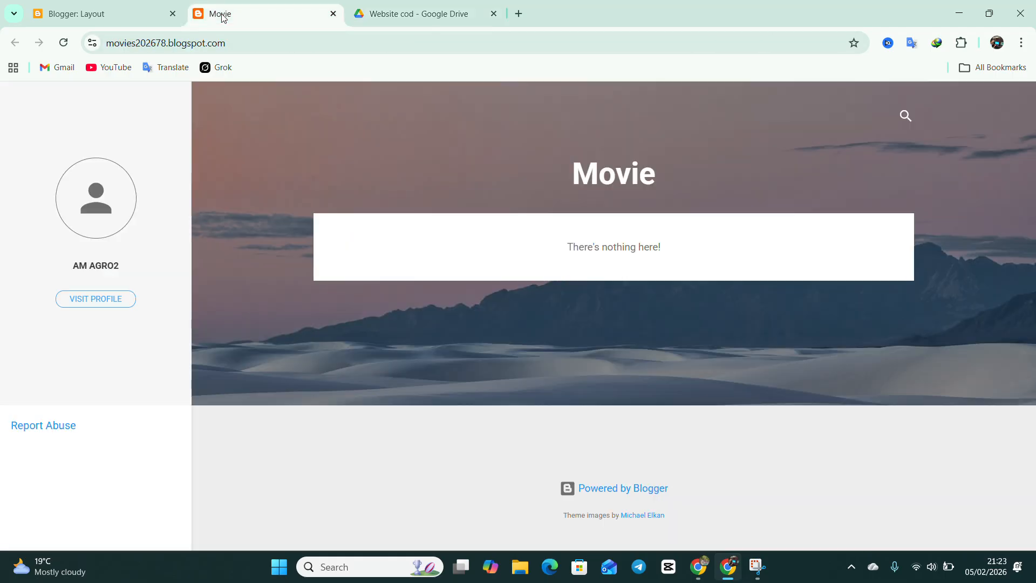
{"action": "left_click", "coordinate": [370, 14]}
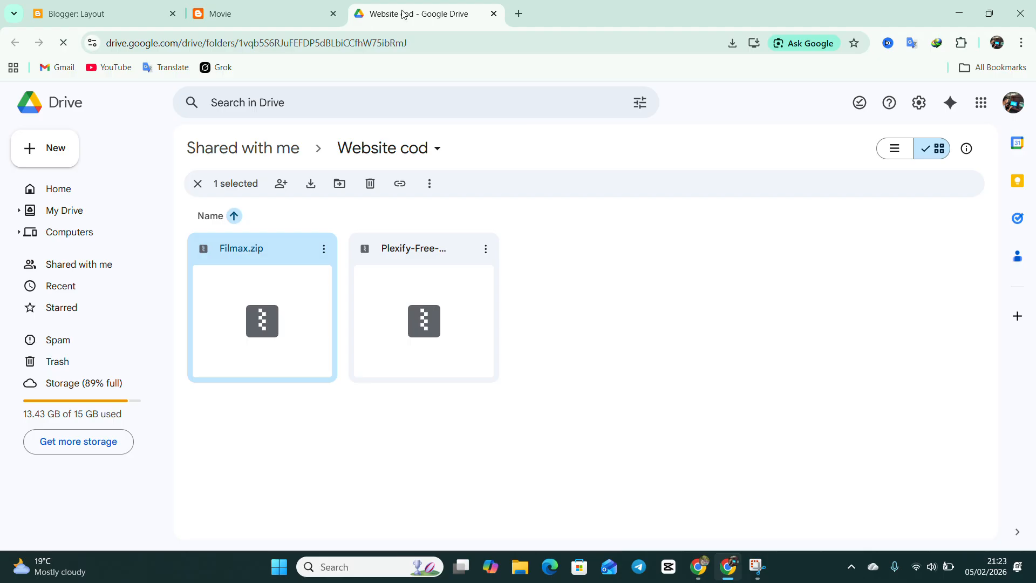
{"action": "left_click", "coordinate": [127, 19]}
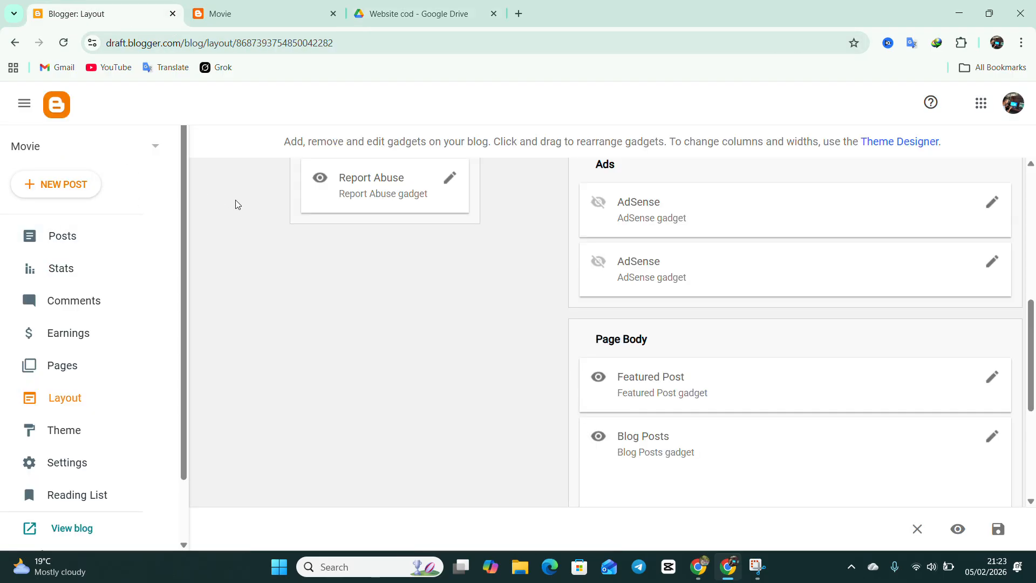
{"action": "left_click", "coordinate": [114, 238]}
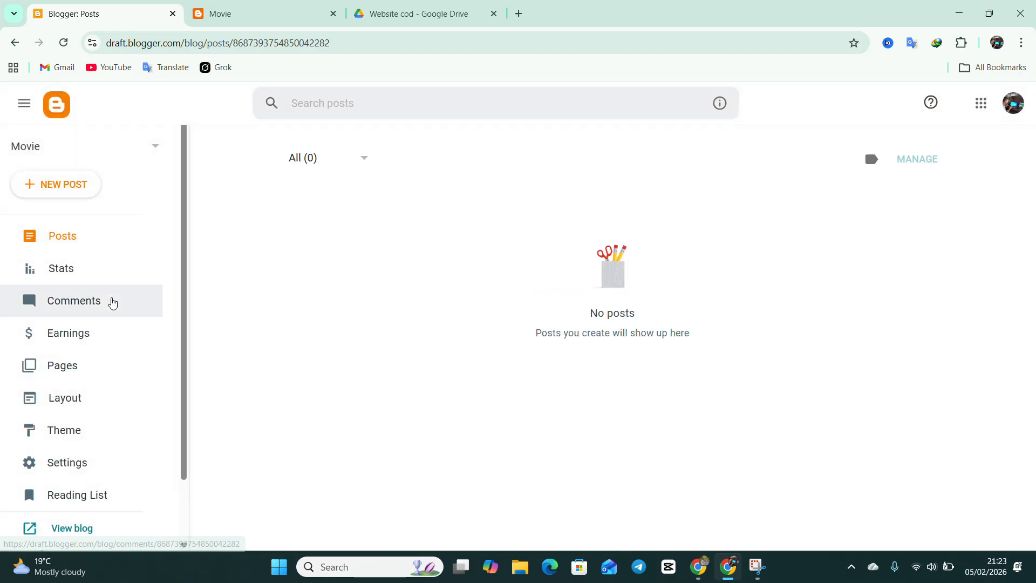
{"action": "left_click", "coordinate": [102, 434]}
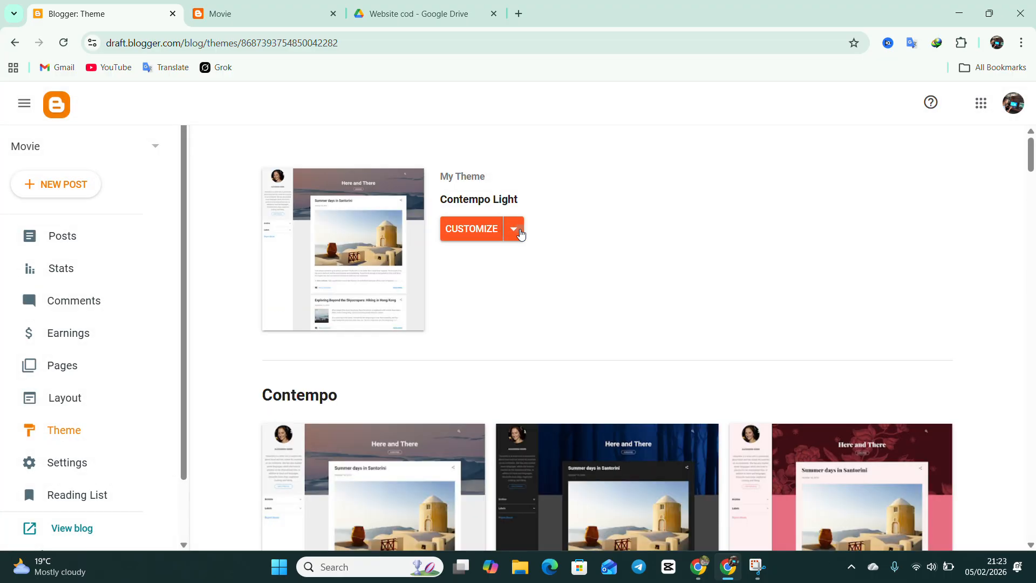
{"action": "left_click", "coordinate": [514, 229]}
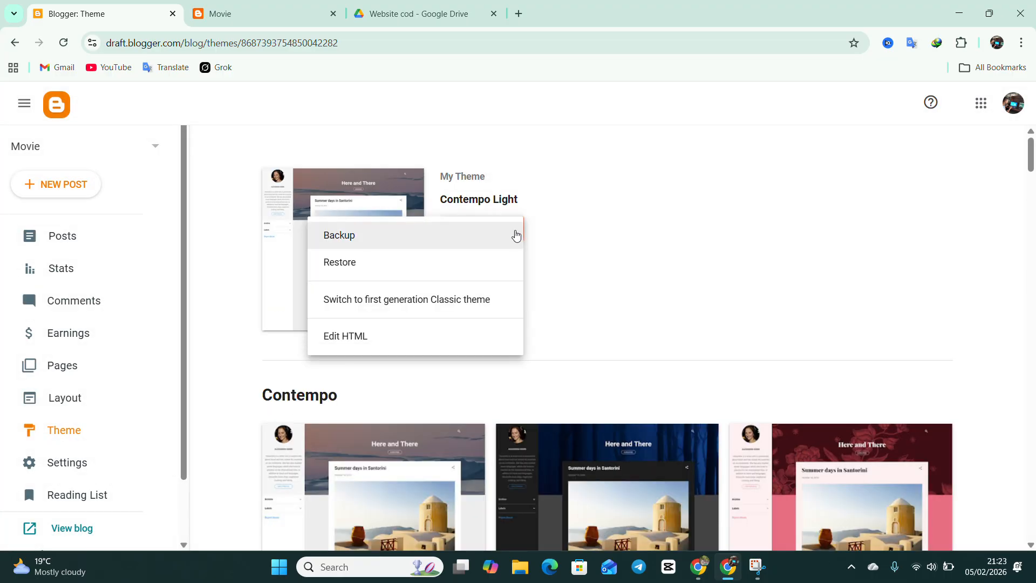
{"action": "left_click", "coordinate": [429, 305]}
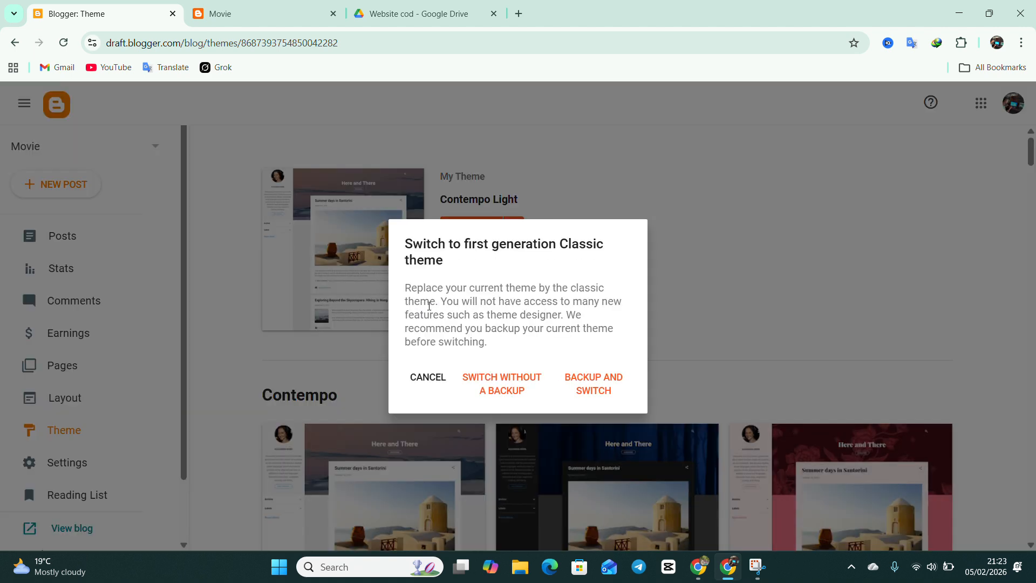
{"action": "left_click", "coordinate": [486, 386]}
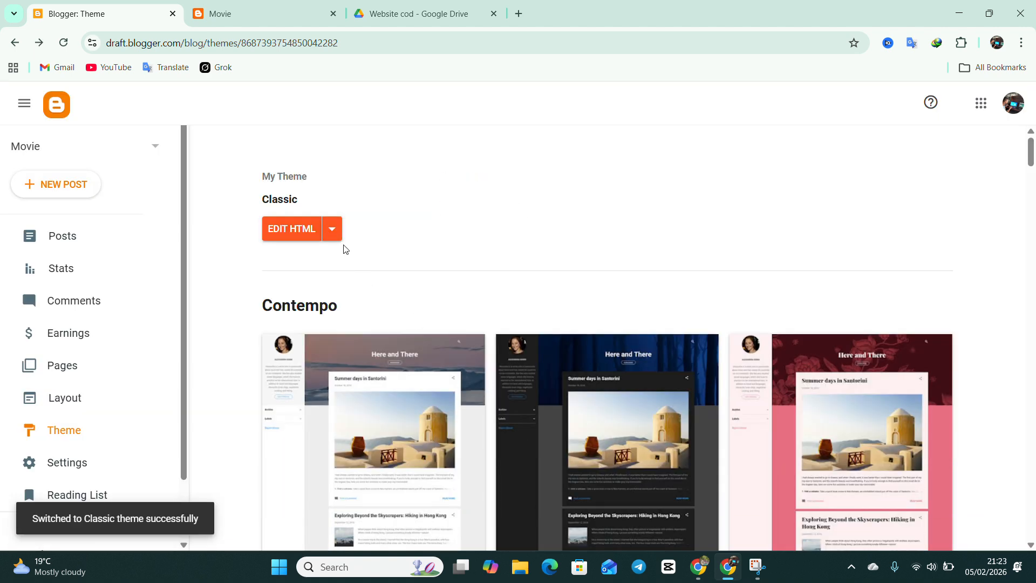
Step: Open the Classic theme's HTML and replace all of its code with the copied template code
{"action": "left_click", "coordinate": [298, 229]}
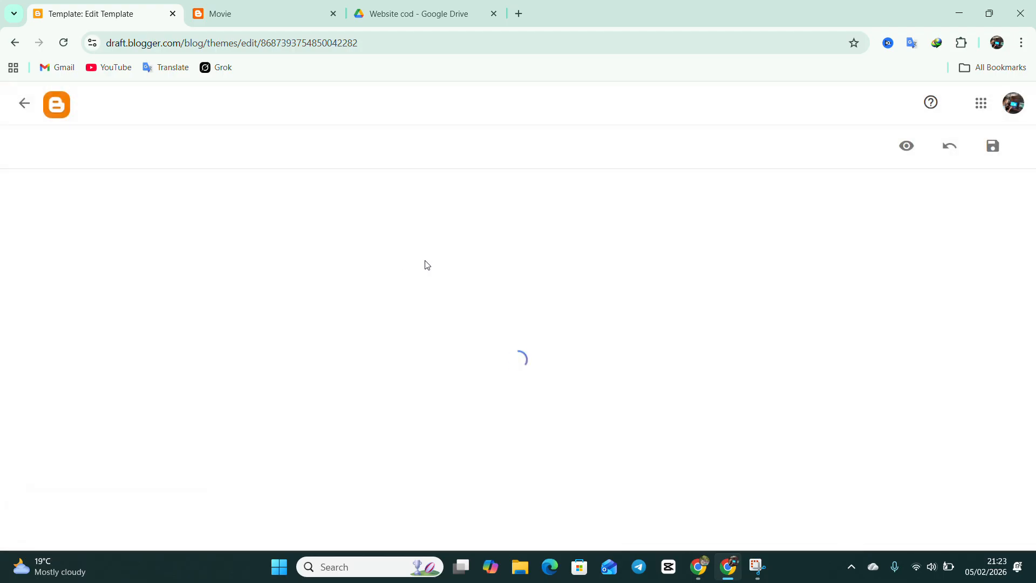
{"action": "left_click_drag", "start_coordinate": [294, 250], "coordinate": [2, 216]}
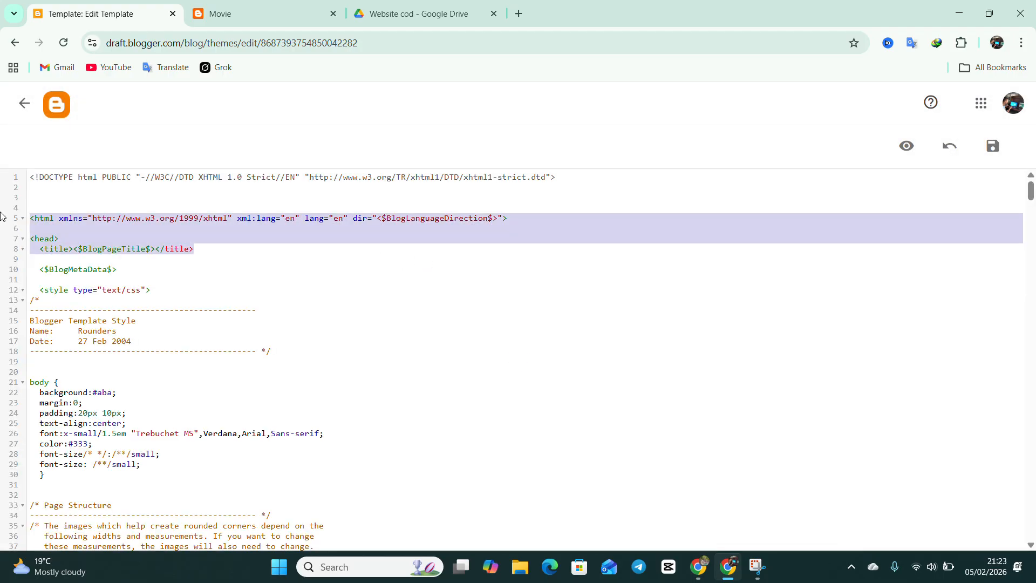
{"action": "key", "text": "BackSpace"}
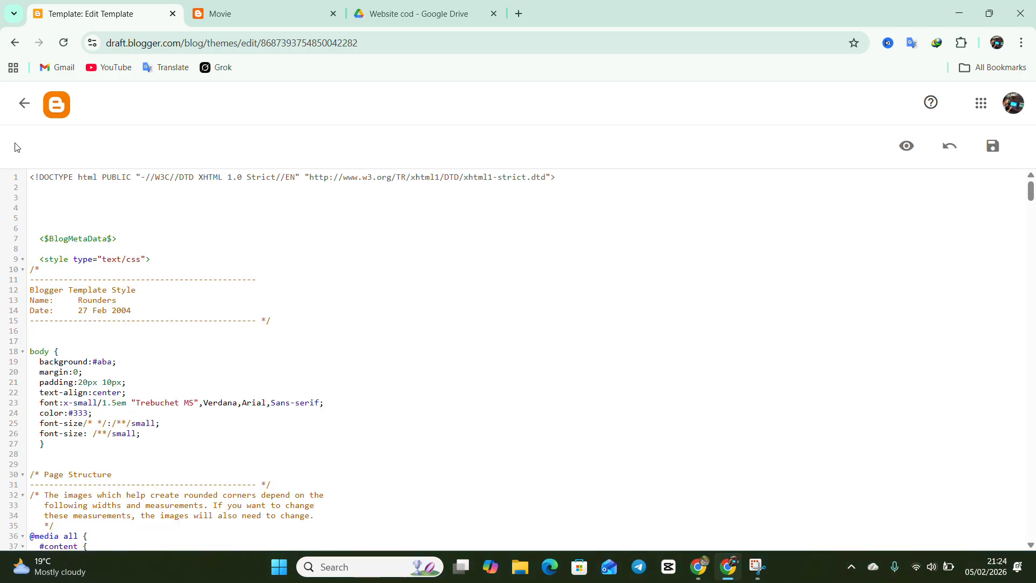
{"action": "key", "text": "ctrl+a"}
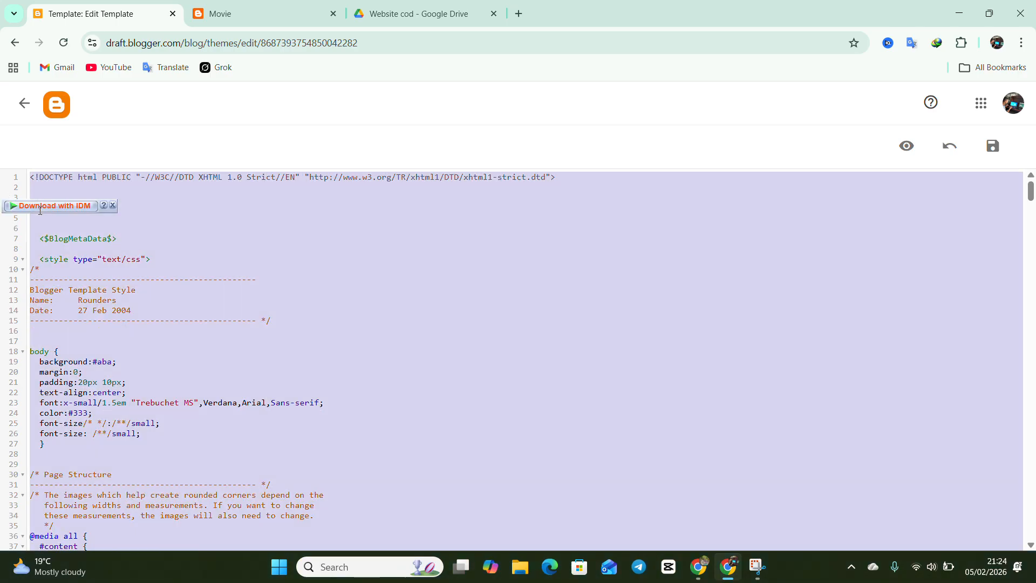
{"action": "key", "text": "BackSpace"}
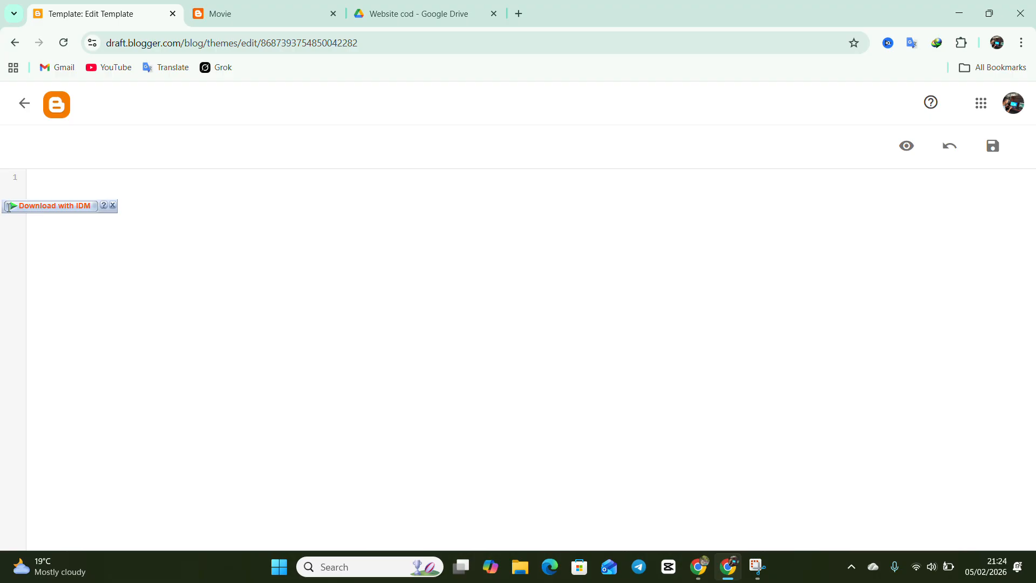
{"action": "left_click", "coordinate": [113, 205]}
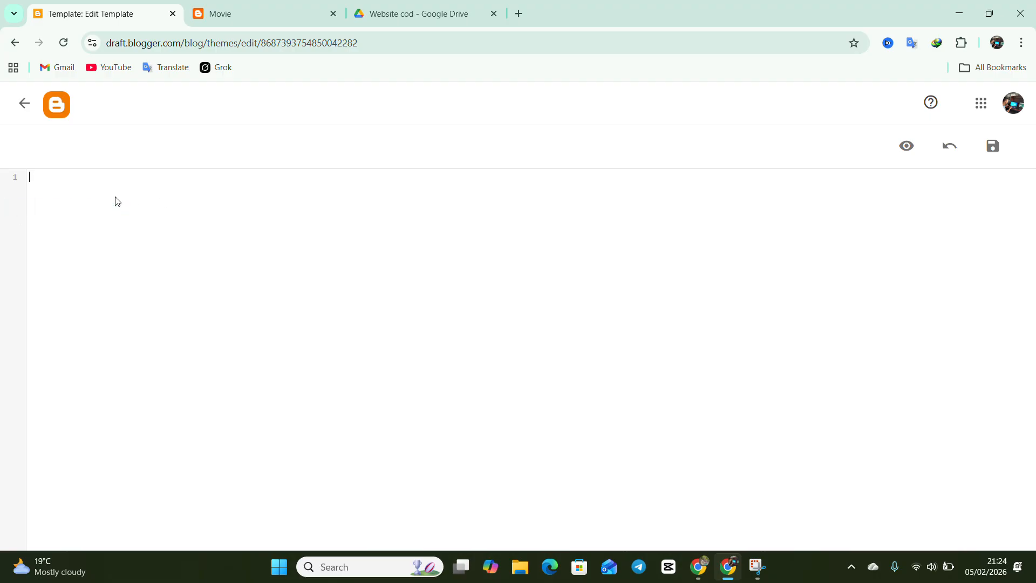
{"action": "key", "text": "ctrl+v"}
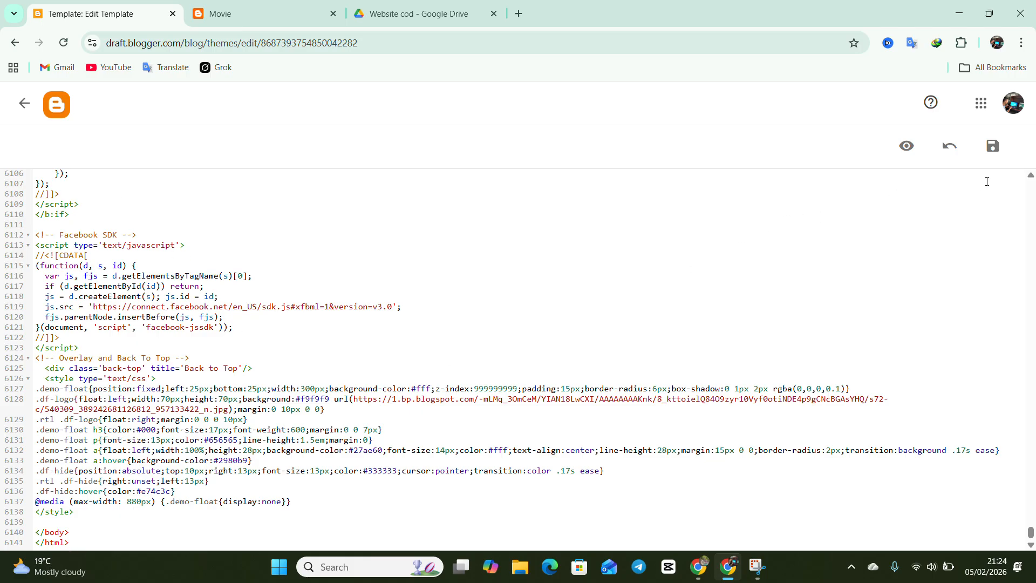
Step: Preview the blog with the pasted template code and return to the code view
{"action": "left_click", "coordinate": [907, 144]}
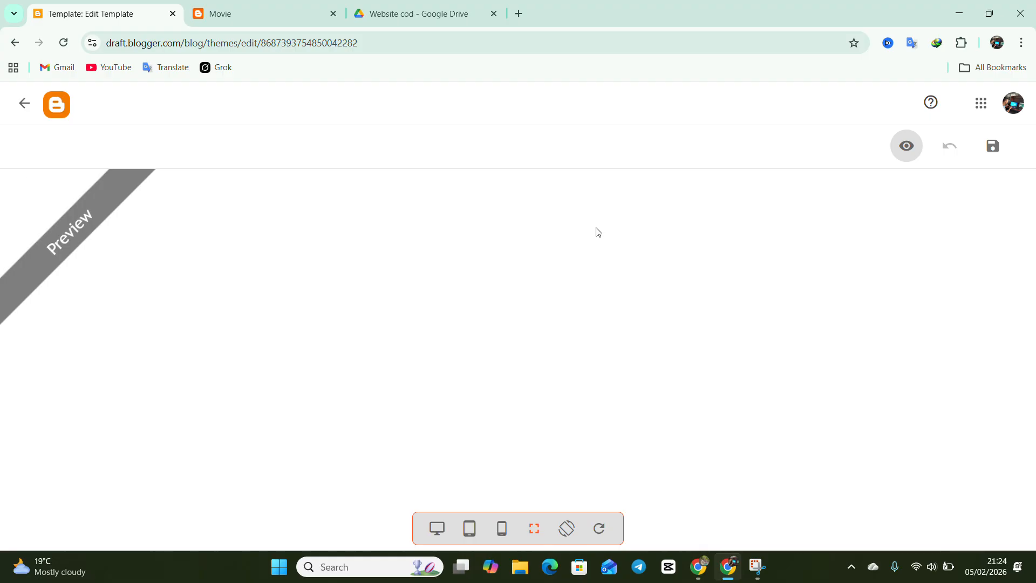
{"action": "scroll", "coordinate": [598, 232], "scroll_direction": "down", "scroll_amount": 15}
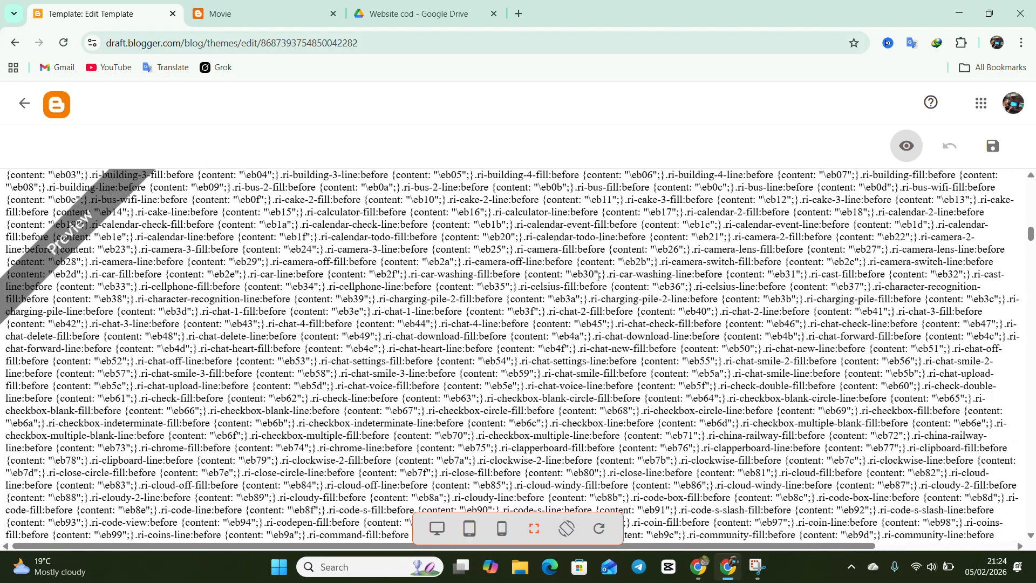
{"action": "scroll", "coordinate": [598, 276], "scroll_direction": "down", "scroll_amount": 3}
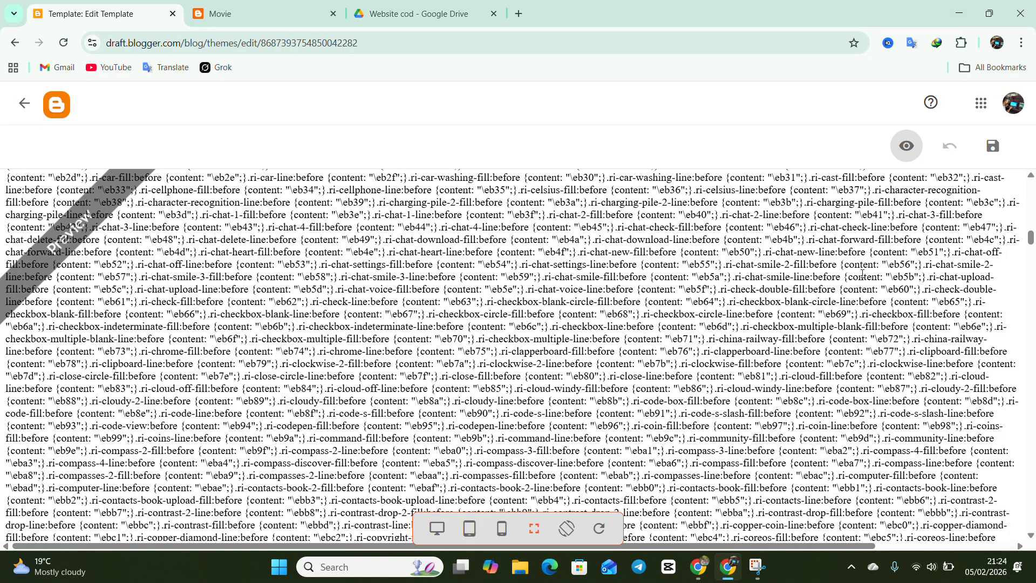
{"action": "left_click", "coordinate": [898, 142]}
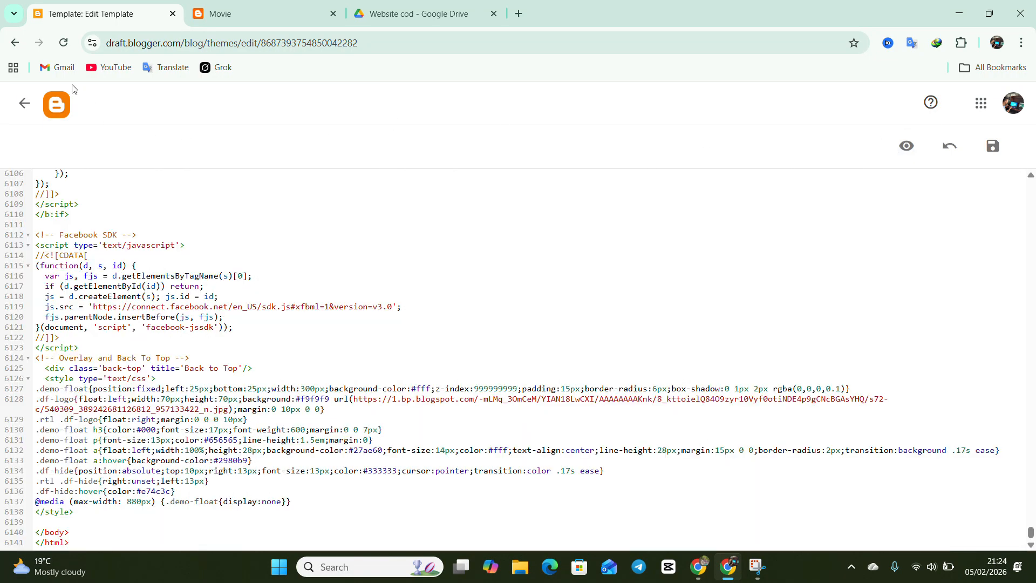
Step: Leave the theme's HTML editor and discard the unsaved changes
{"action": "scroll", "coordinate": [95, 246], "scroll_direction": "up", "scroll_amount": 10}
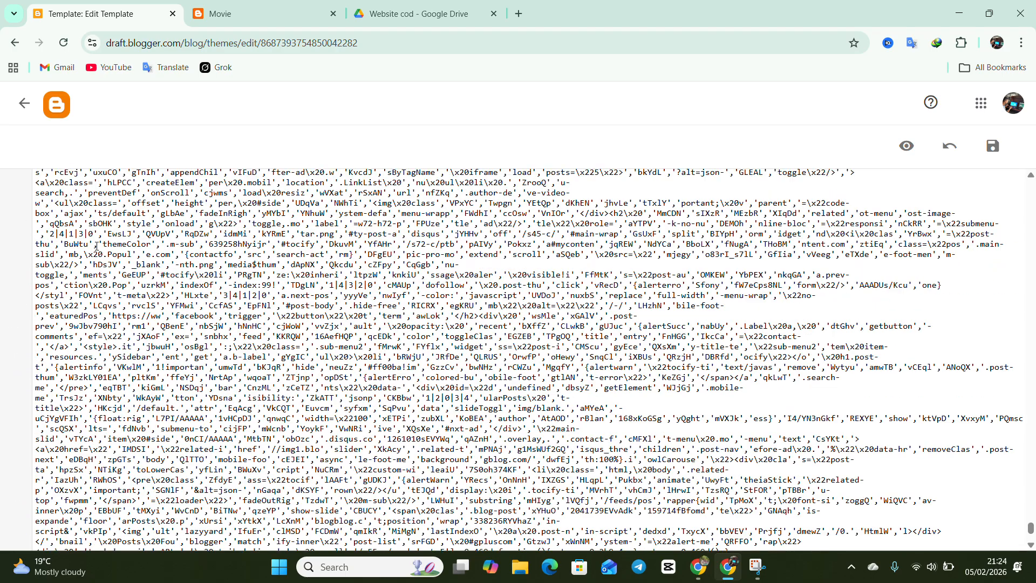
{"action": "scroll", "coordinate": [95, 246], "scroll_direction": "up", "scroll_amount": 5}
{"action": "left_click", "coordinate": [24, 104]}
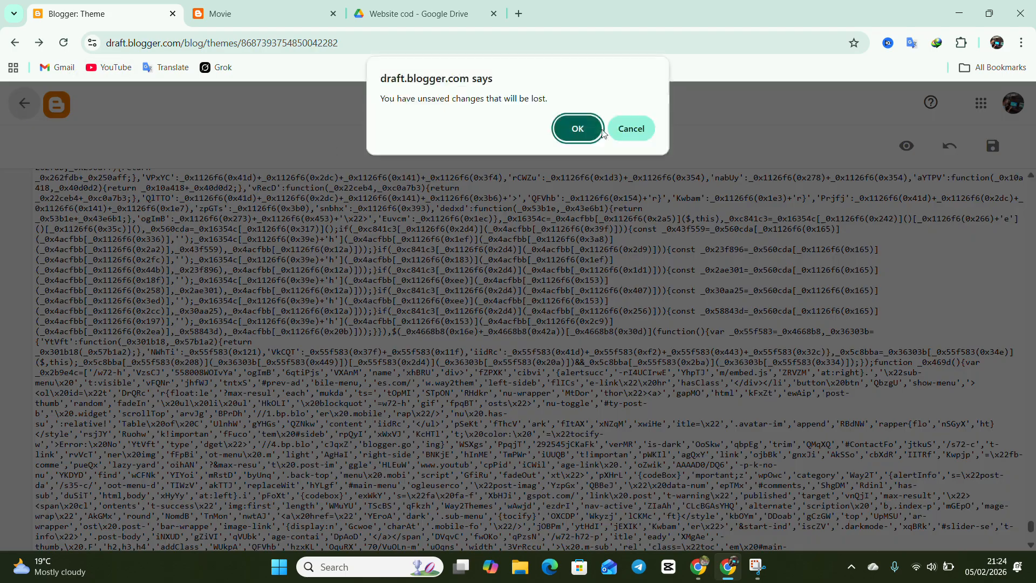
{"action": "left_click", "coordinate": [566, 127]}
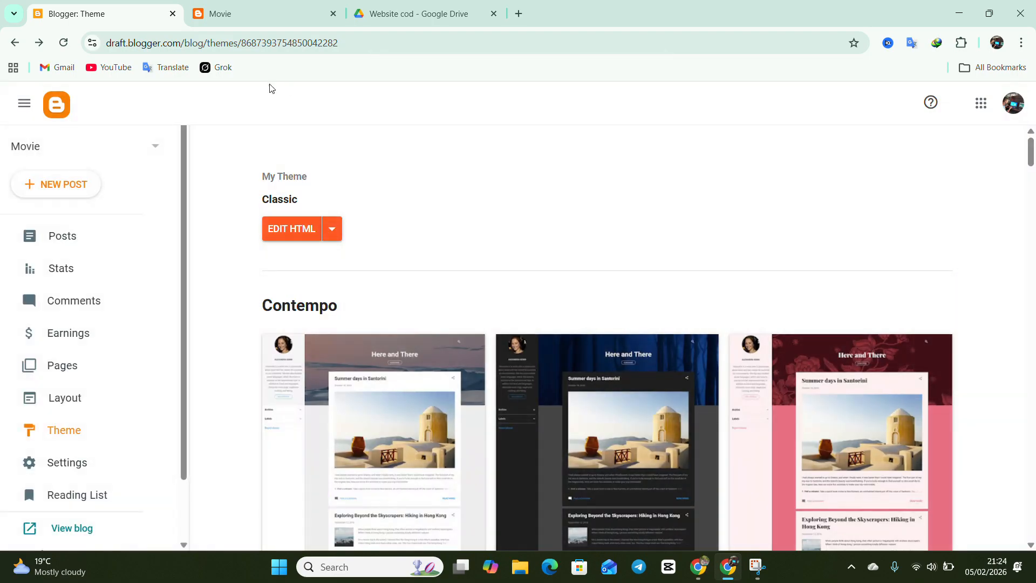
Step: Back up the Classic theme when switching to the second generation Layouts theme, but cancel the switch itself
{"action": "left_click", "coordinate": [332, 229]}
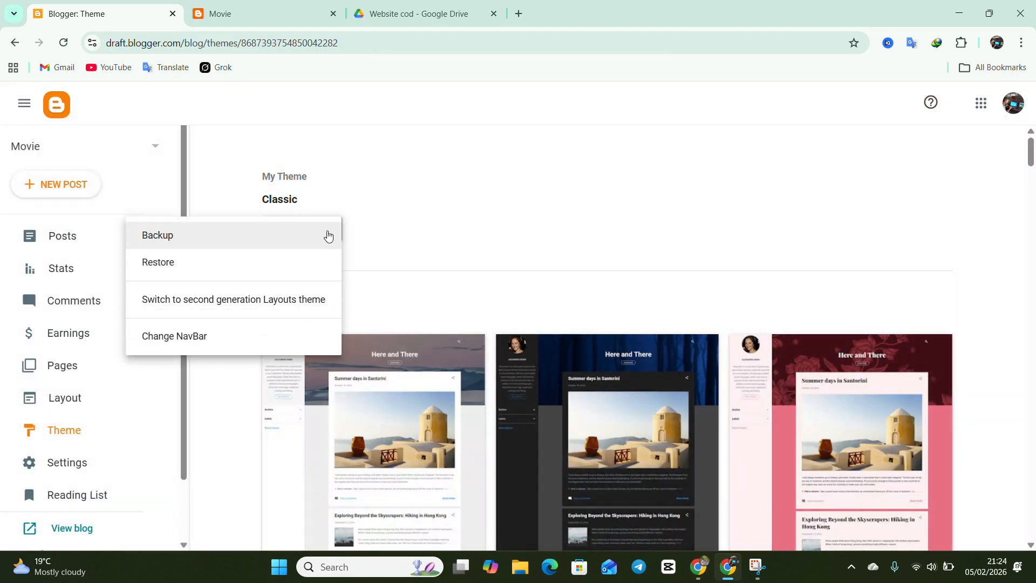
{"action": "left_click", "coordinate": [277, 298]}
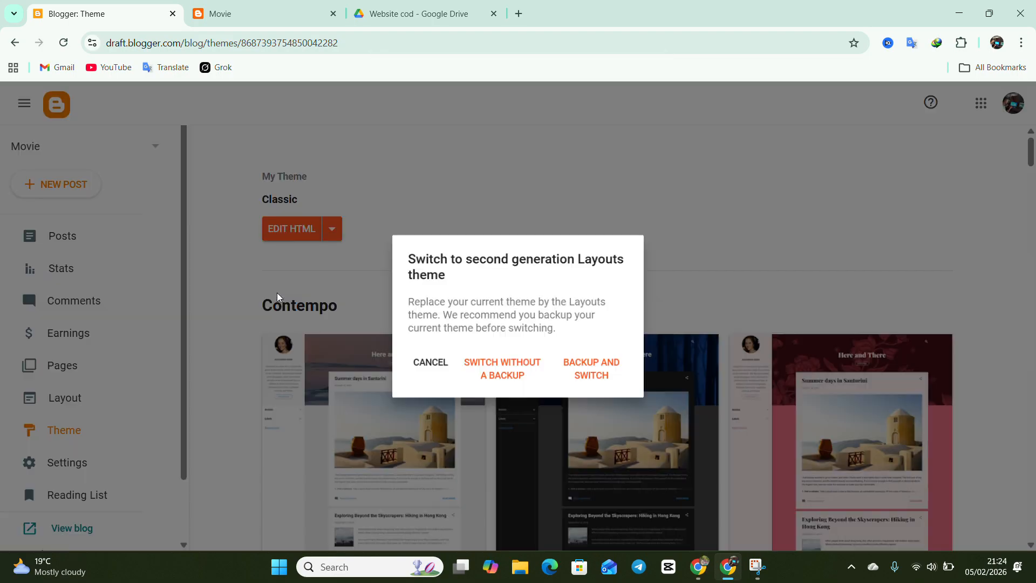
{"action": "left_click", "coordinate": [569, 371]}
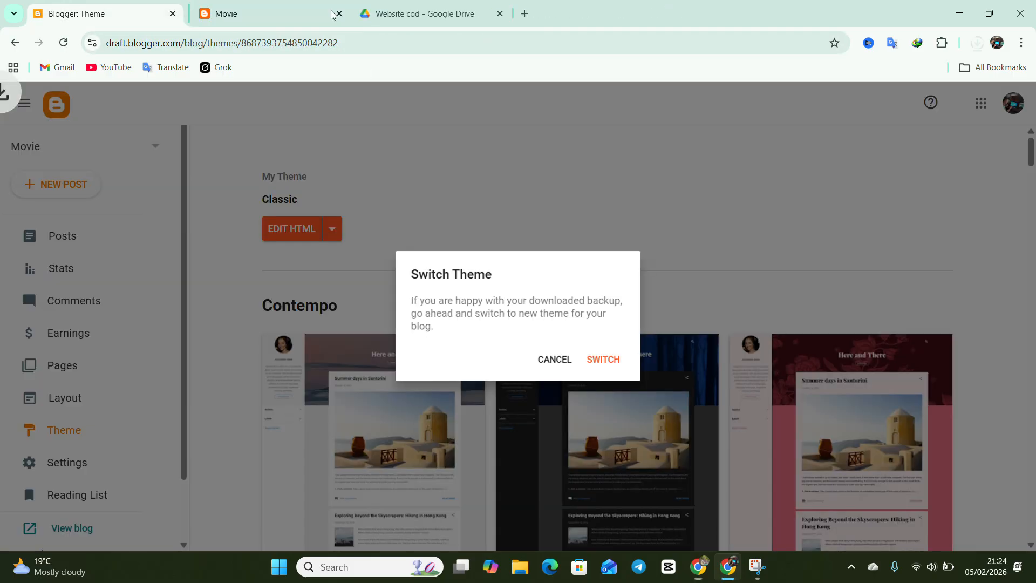
{"action": "left_click", "coordinate": [286, 22]}
{"action": "left_click", "coordinate": [138, 19]}
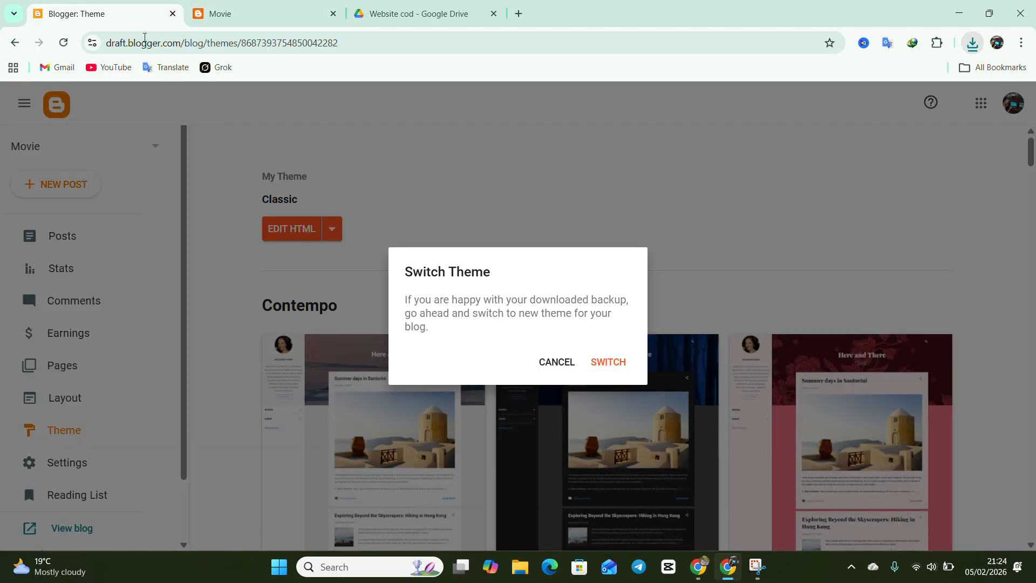
{"action": "left_click", "coordinate": [572, 361]}
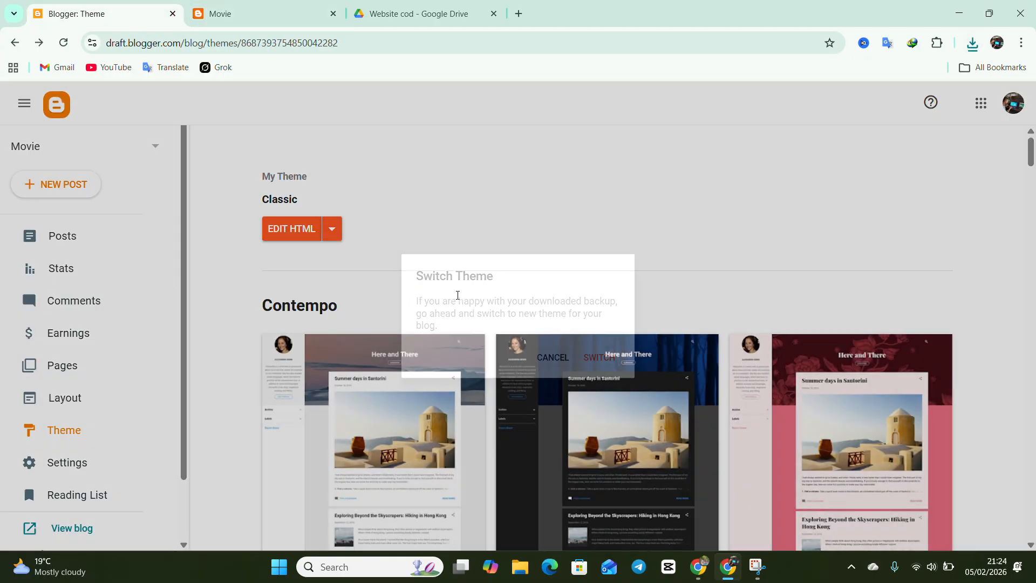
{"action": "left_click", "coordinate": [331, 229]}
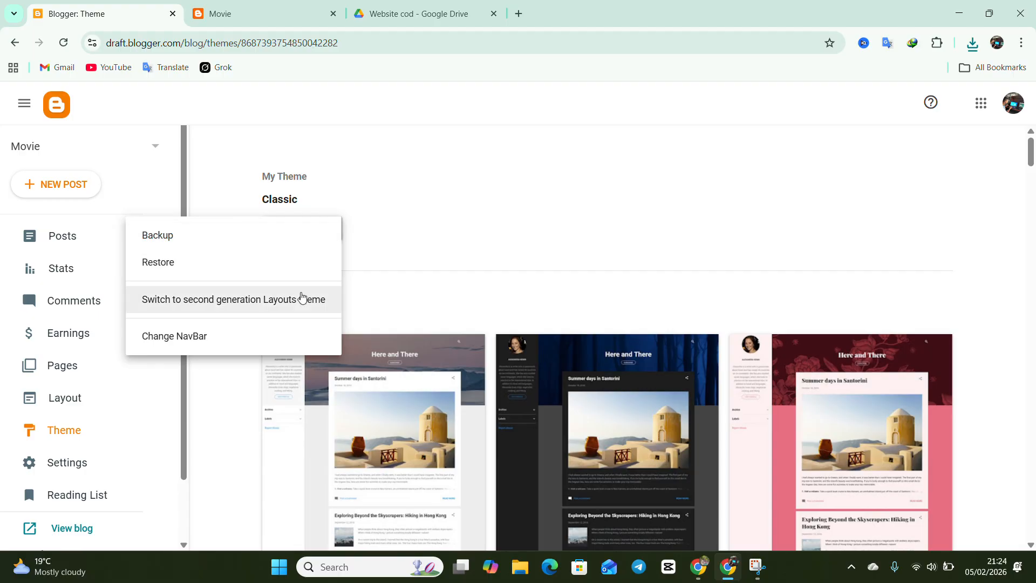
{"action": "left_click", "coordinate": [245, 298]}
{"action": "left_click", "coordinate": [442, 360]}
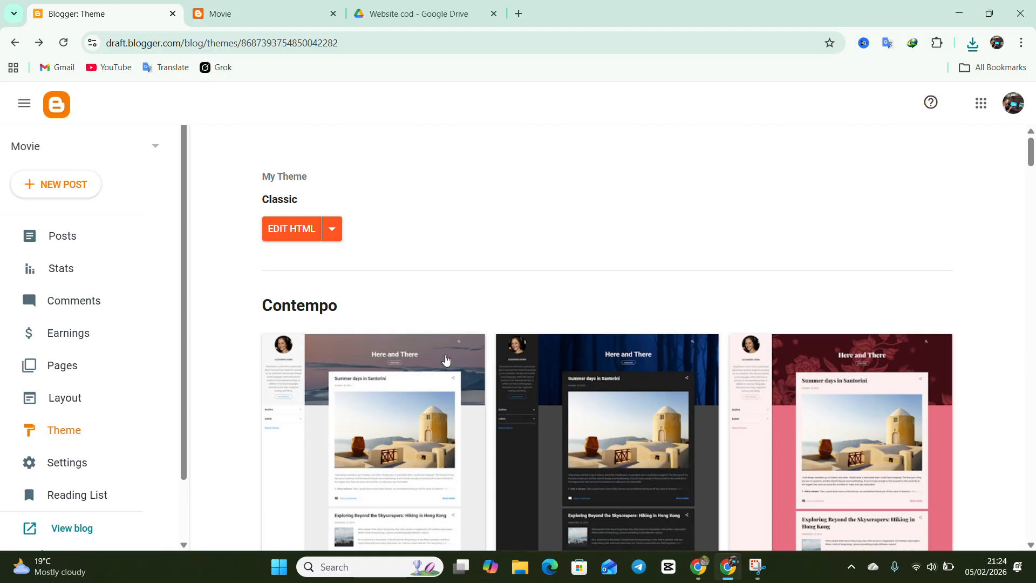
Step: Switch the Movie blog to the second generation Layouts theme without a backup
{"action": "left_click", "coordinate": [337, 237]}
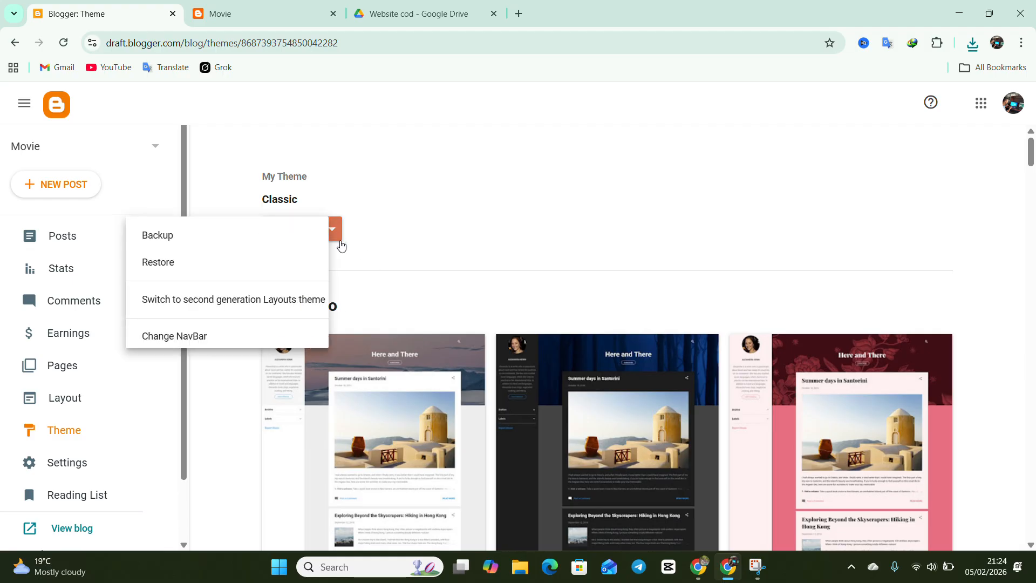
{"action": "left_click", "coordinate": [291, 295]}
{"action": "left_click", "coordinate": [528, 362]}
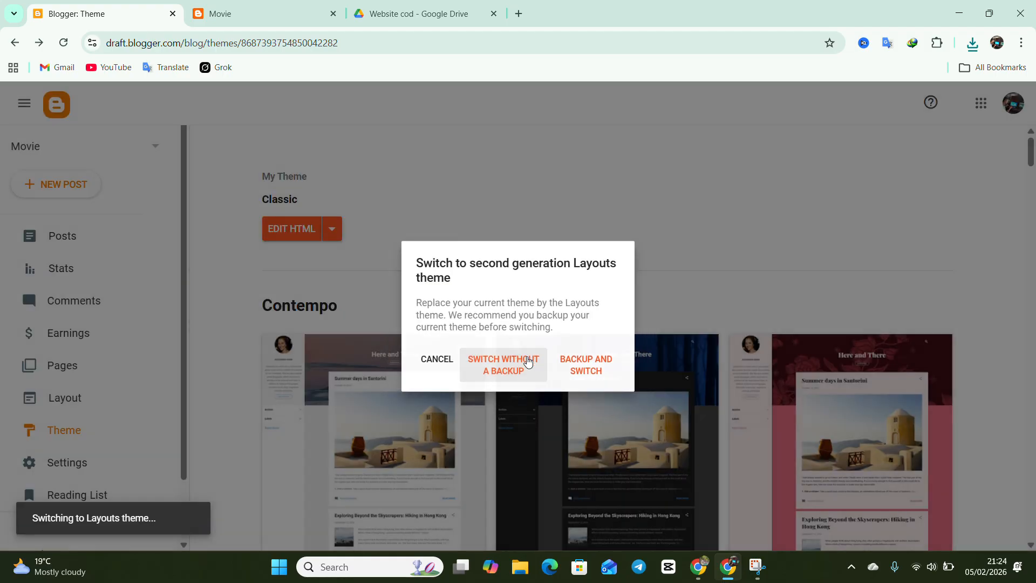
{"action": "left_click", "coordinate": [467, 234]}
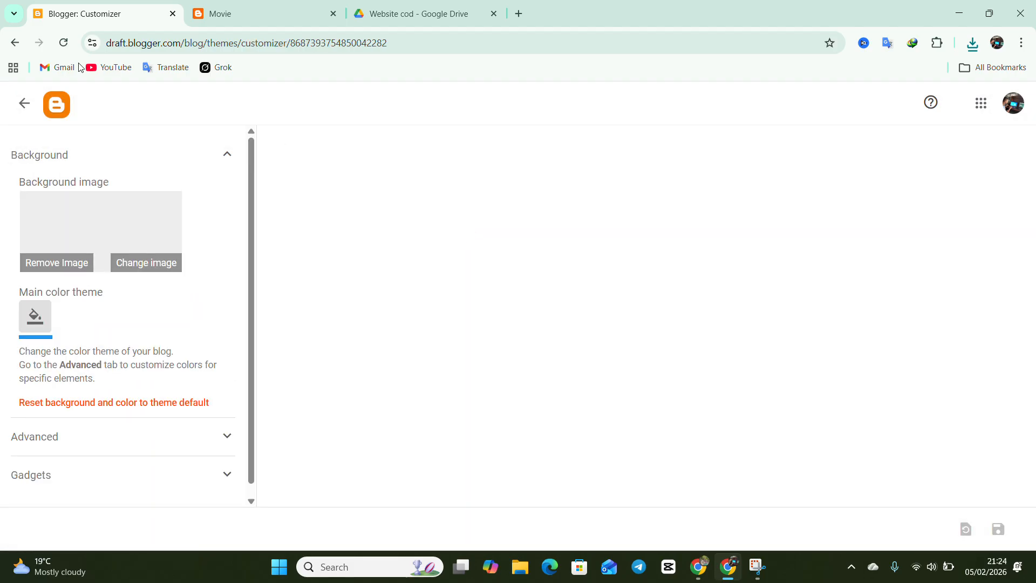
{"action": "left_click", "coordinate": [14, 43]}
{"action": "left_click", "coordinate": [14, 43]}
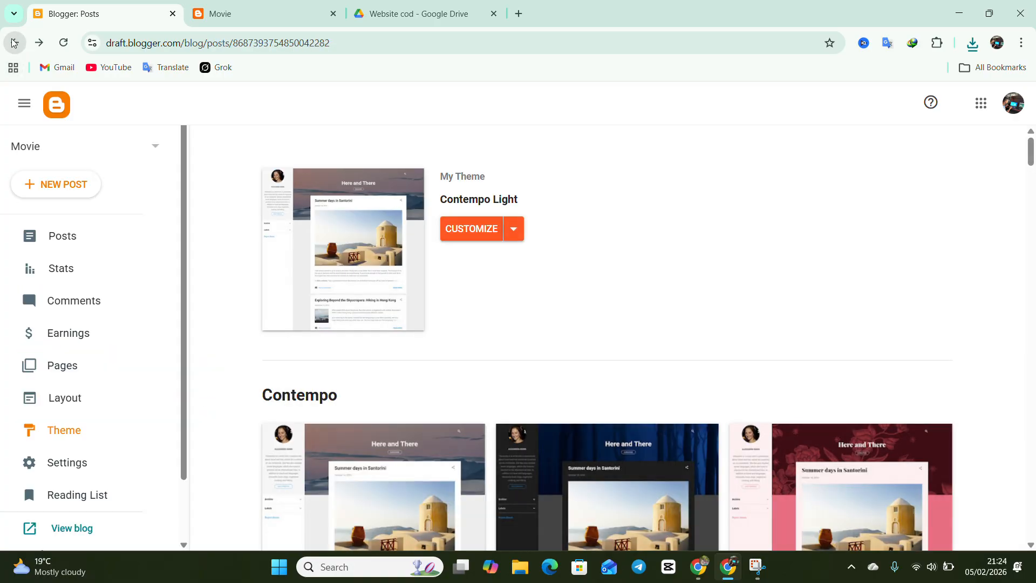
{"action": "left_click", "coordinate": [39, 43]}
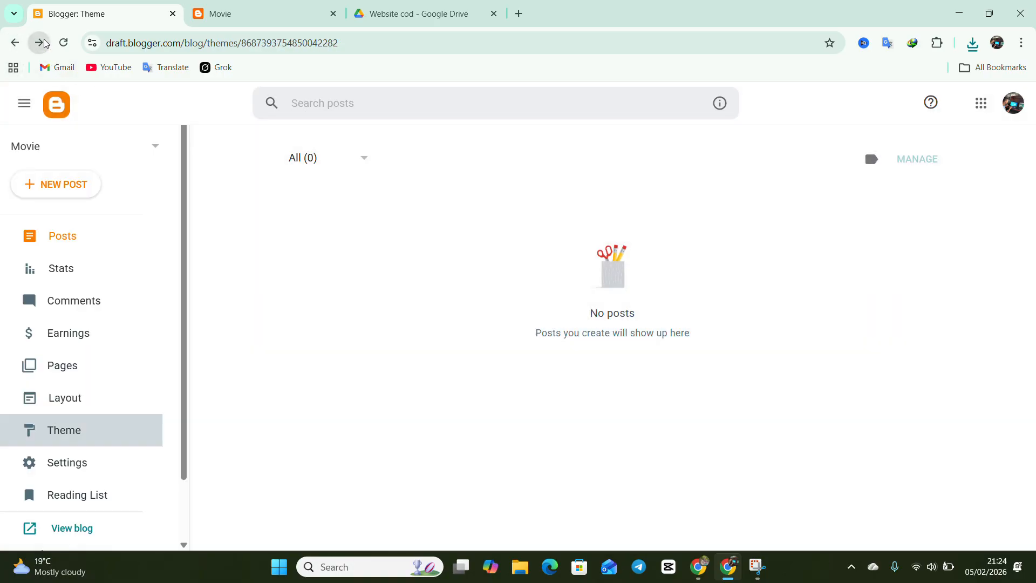
Step: Open the Contempo Light theme's HTML and replace all of its code with the copied template code
{"action": "left_click", "coordinate": [508, 231]}
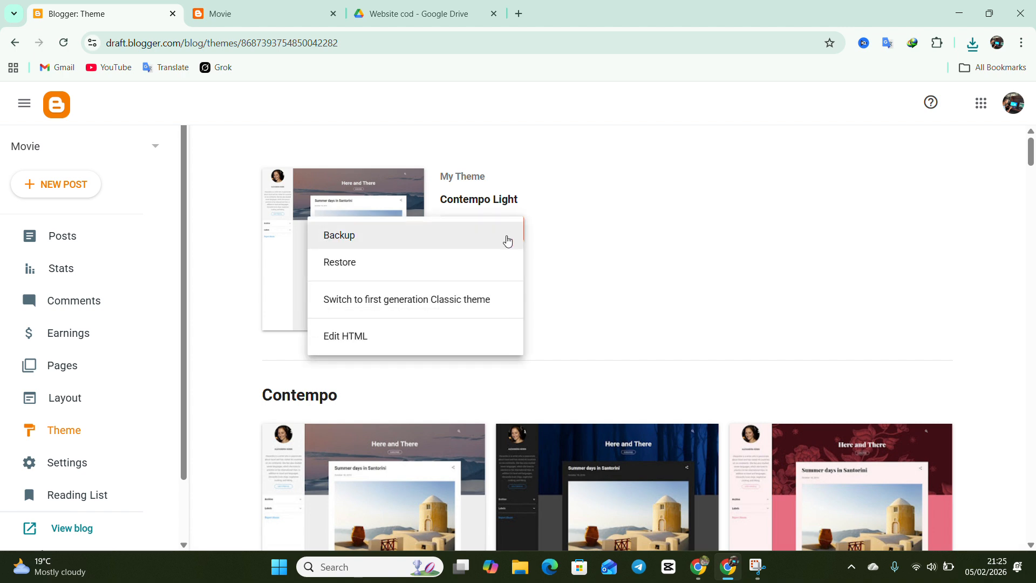
{"action": "left_click", "coordinate": [467, 335]}
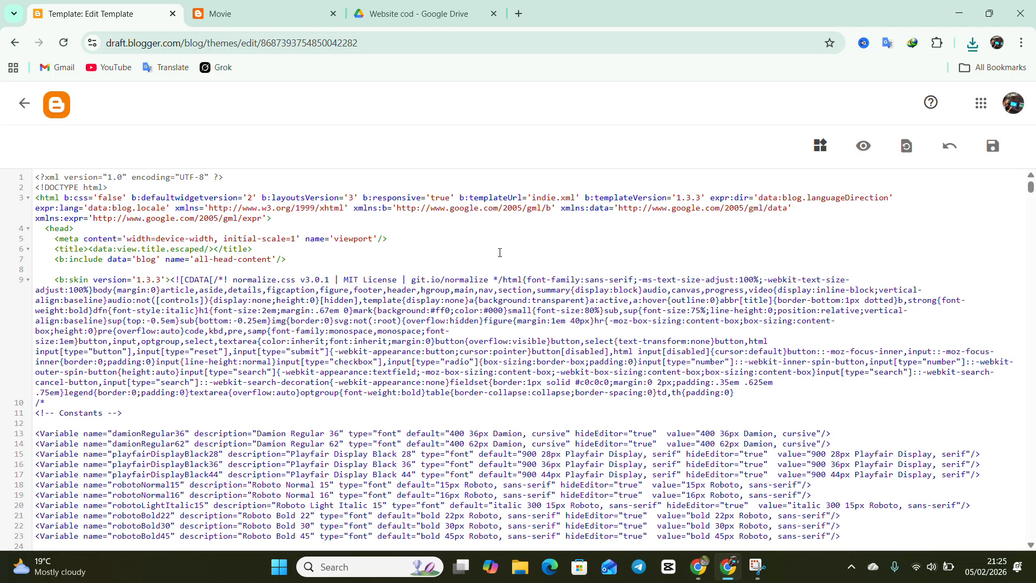
{"action": "left_click_drag", "start_coordinate": [37, 177], "coordinate": [477, 578]}
{"action": "key", "text": "BackSpace"}
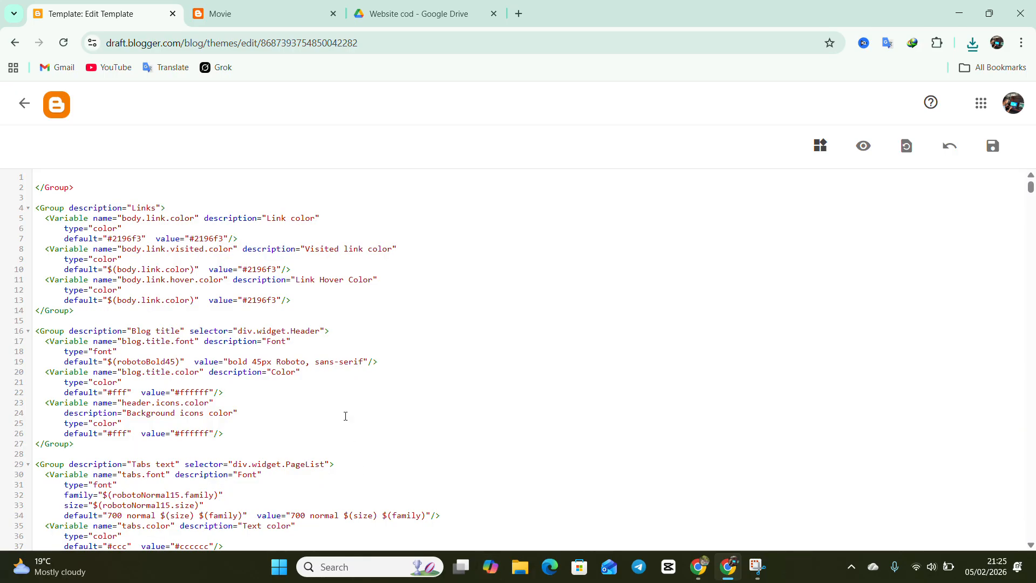
{"action": "key", "text": "ctrl+a"}
{"action": "key", "text": "BackSpace"}
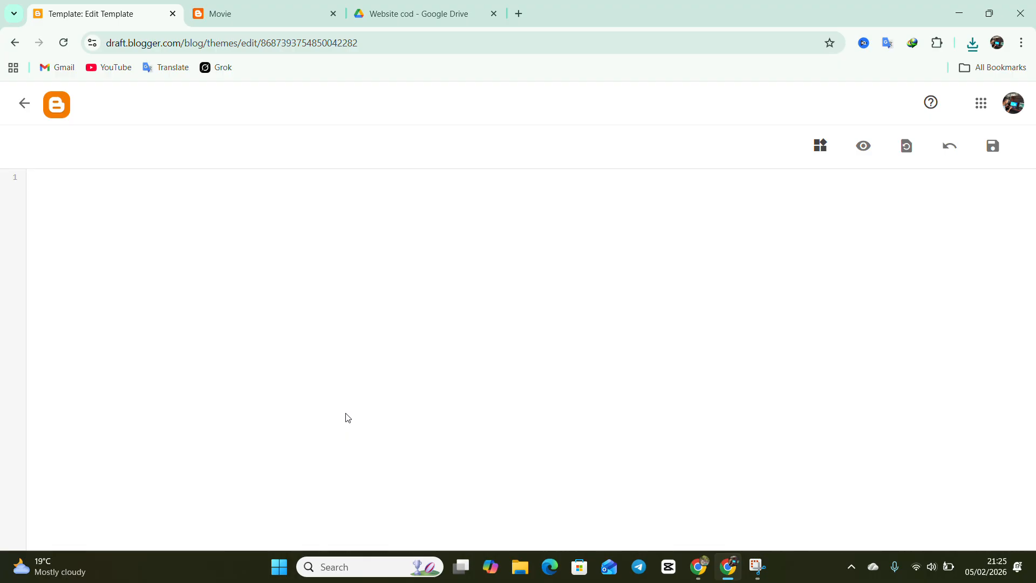
{"action": "key", "text": "ctrl+v"}
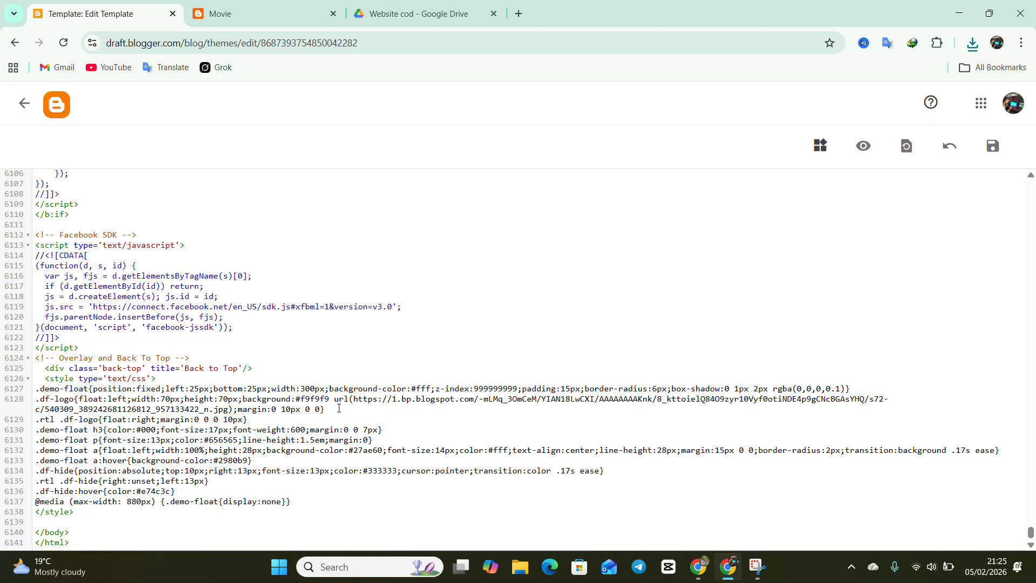
{"action": "scroll", "coordinate": [362, 367], "scroll_direction": "up", "scroll_amount": 15}
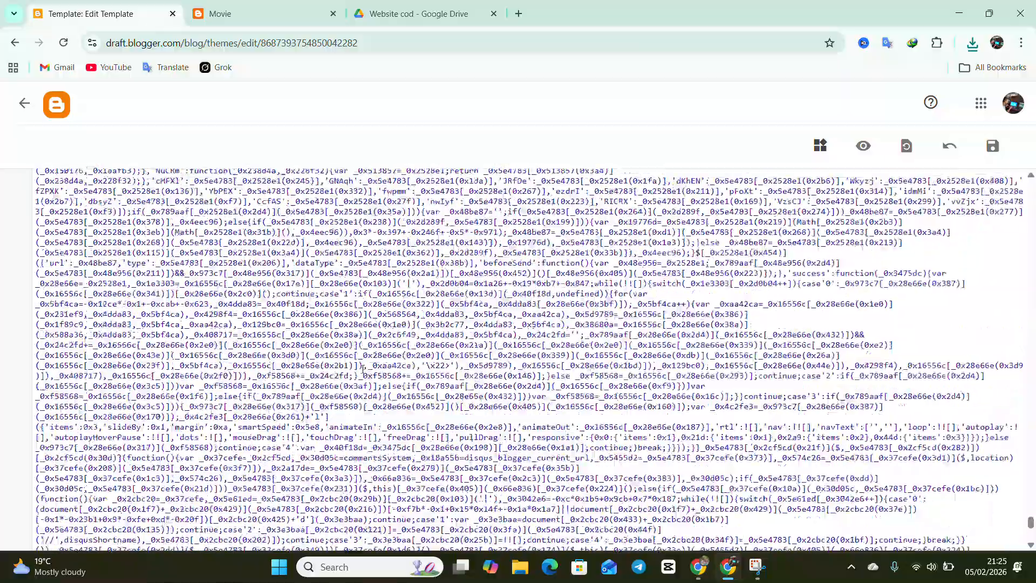
{"action": "scroll", "coordinate": [362, 368], "scroll_direction": "up", "scroll_amount": 15}
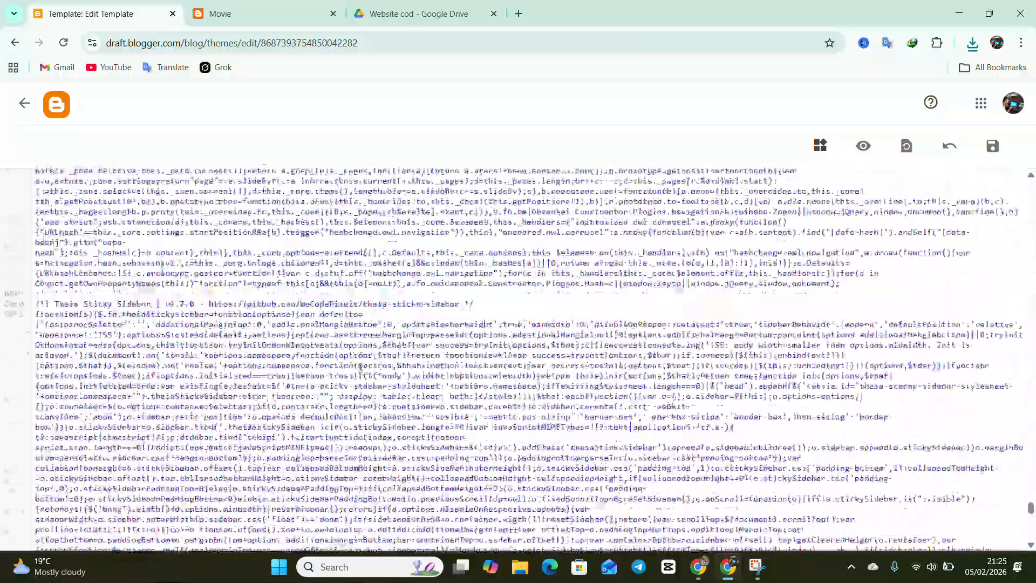
{"action": "scroll", "coordinate": [360, 368], "scroll_direction": "up", "scroll_amount": 10}
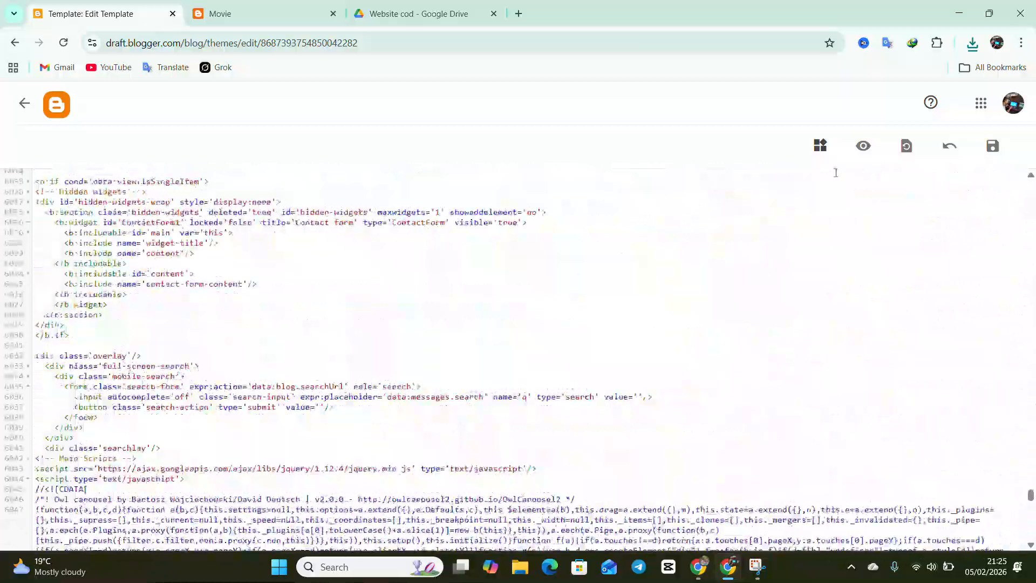
{"action": "scroll", "coordinate": [835, 173], "scroll_direction": "up", "scroll_amount": 15}
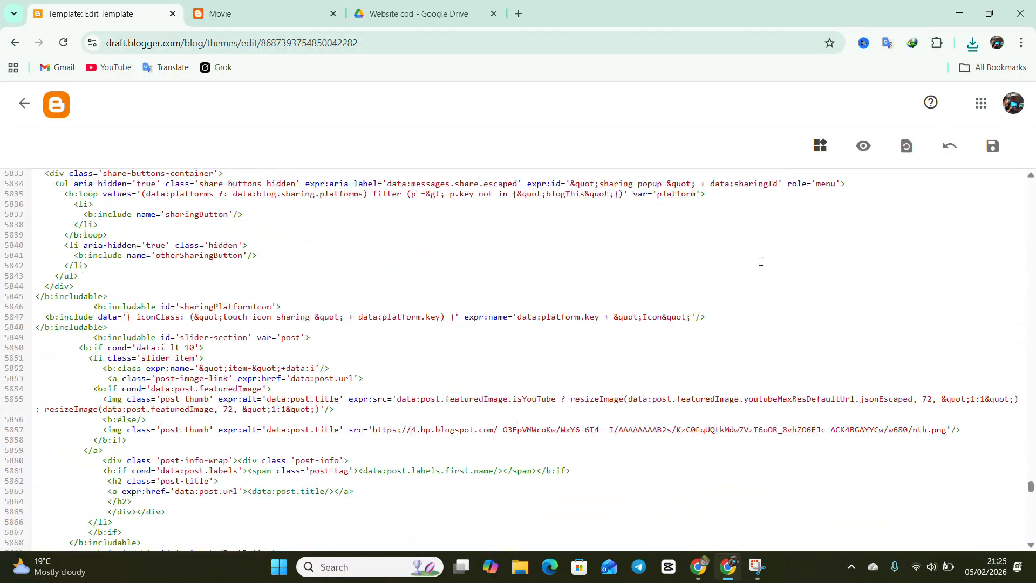
Step: Preview the theme built from the pasted template code, save it, and return to the theme page
{"action": "left_click", "coordinate": [863, 146]}
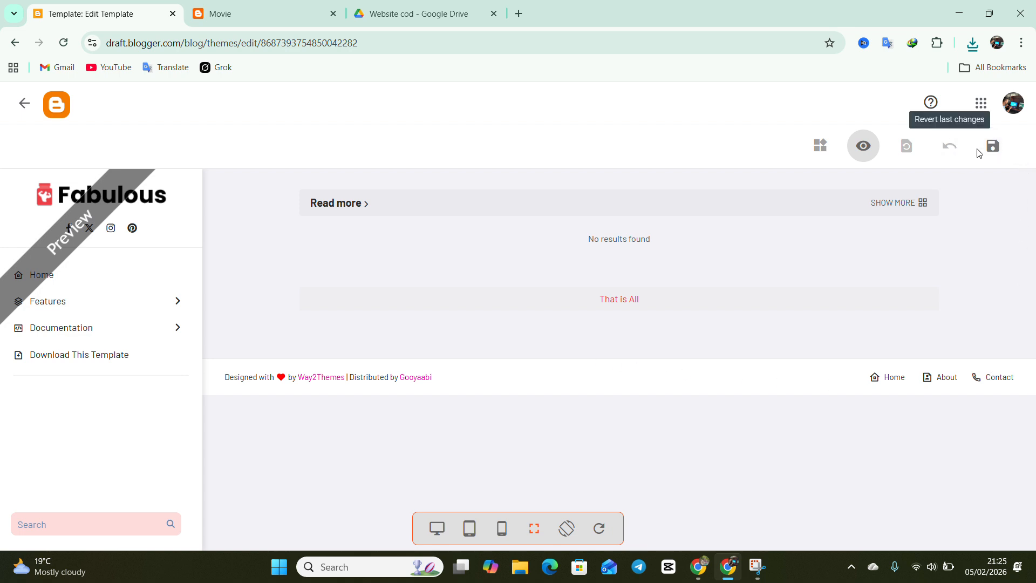
{"action": "left_click", "coordinate": [999, 148]}
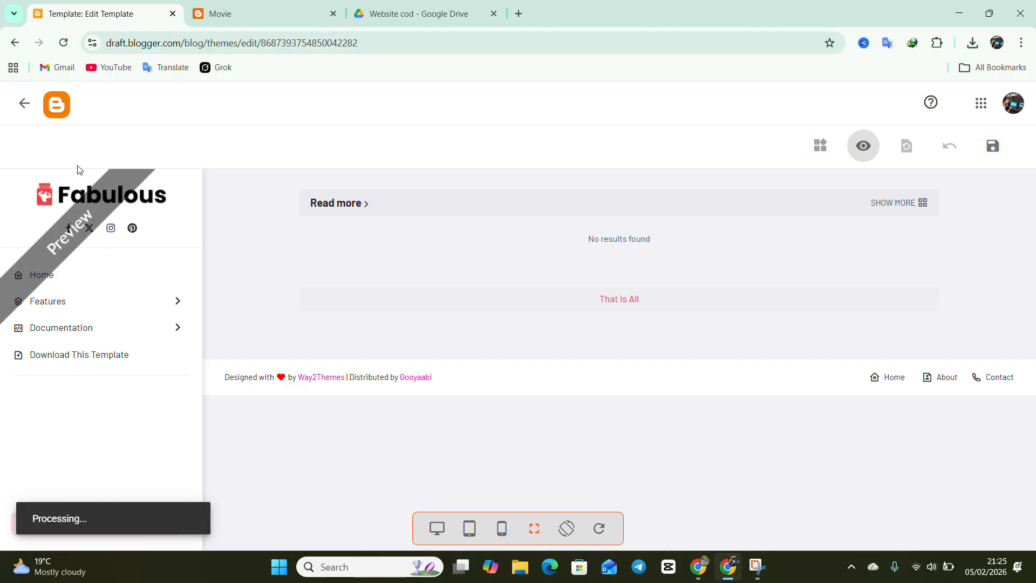
{"action": "left_click", "coordinate": [26, 104]}
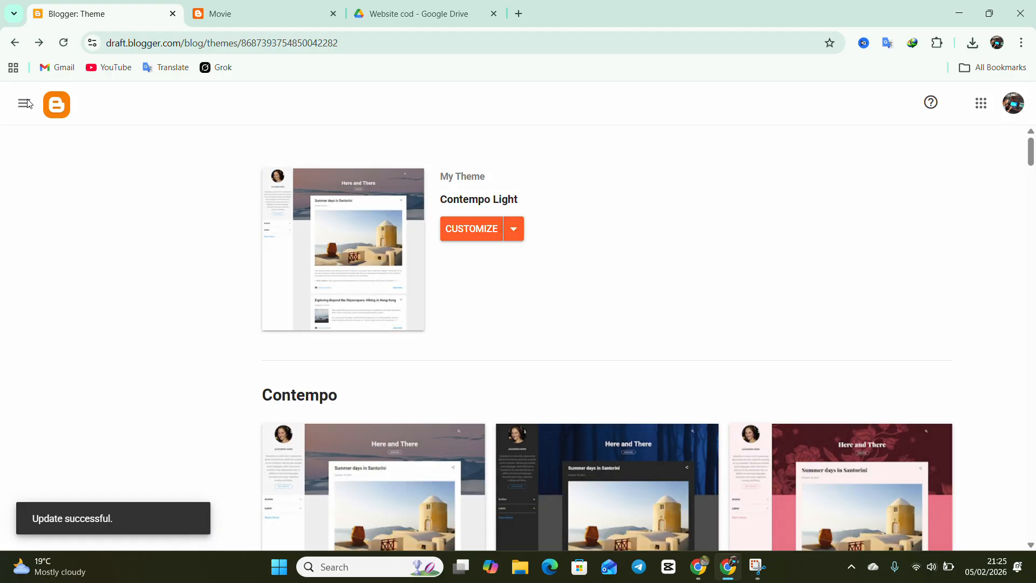
Step: Reopen the live Movie blog in a fresh tab and close the Website cod Google Drive folder
{"action": "left_click", "coordinate": [333, 15]}
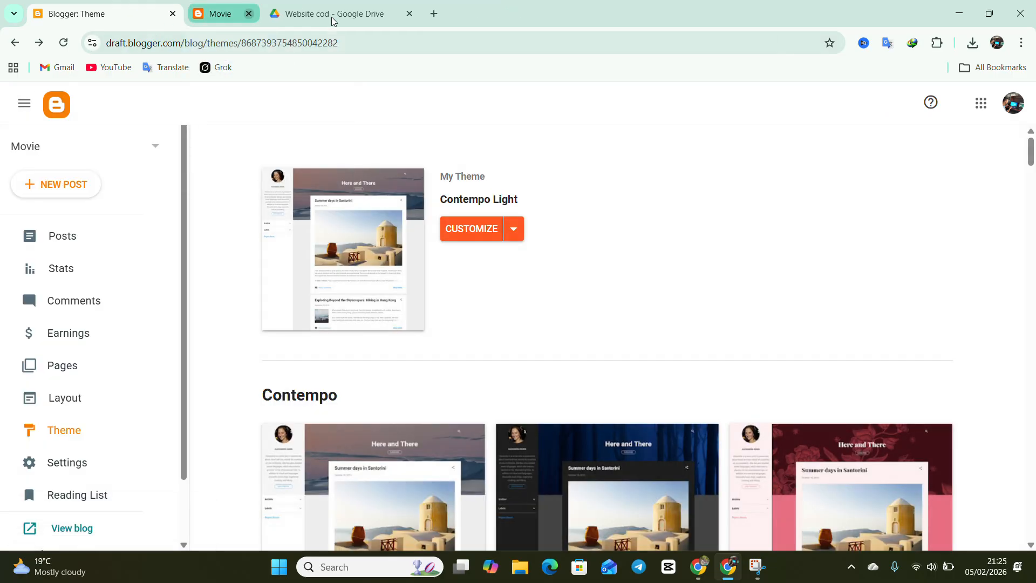
{"action": "scroll", "coordinate": [188, 343], "scroll_direction": "down", "scroll_amount": 2}
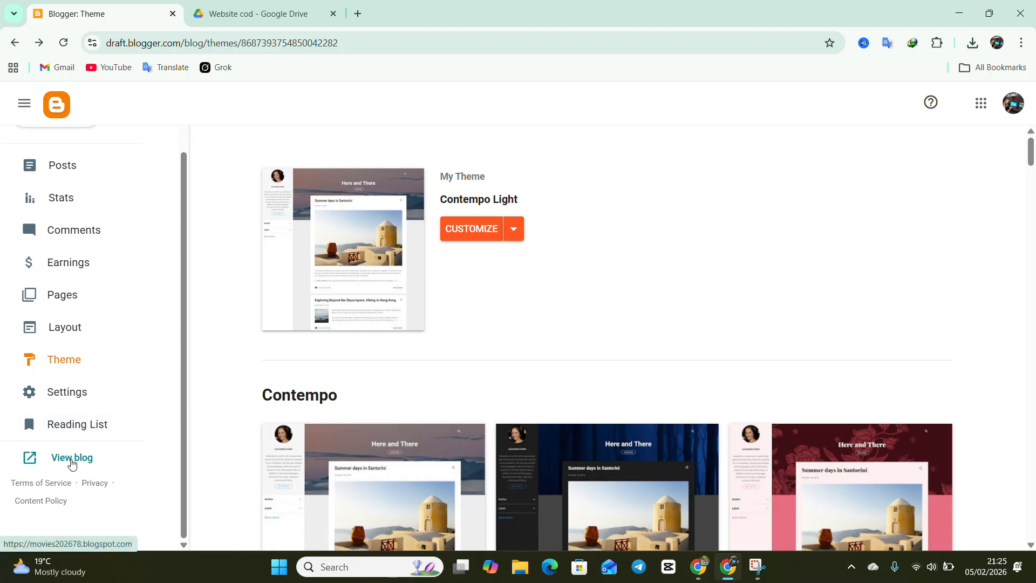
{"action": "scroll", "coordinate": [72, 464], "scroll_direction": "up", "scroll_amount": 1}
{"action": "scroll", "coordinate": [72, 465], "scroll_direction": "up", "scroll_amount": 2}
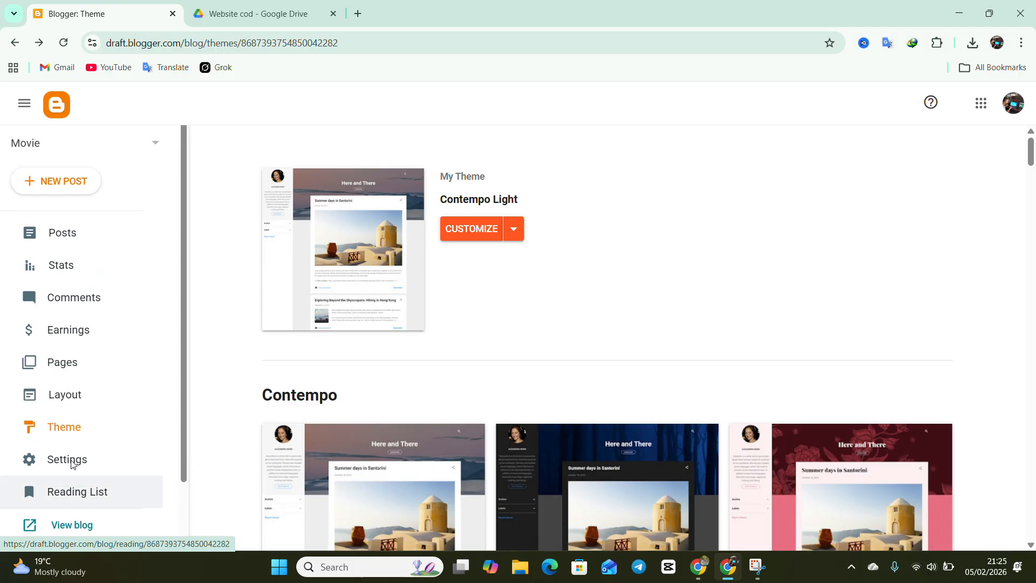
{"action": "right_click", "coordinate": [72, 464]}
{"action": "left_click", "coordinate": [92, 527]}
{"action": "left_click", "coordinate": [93, 527]}
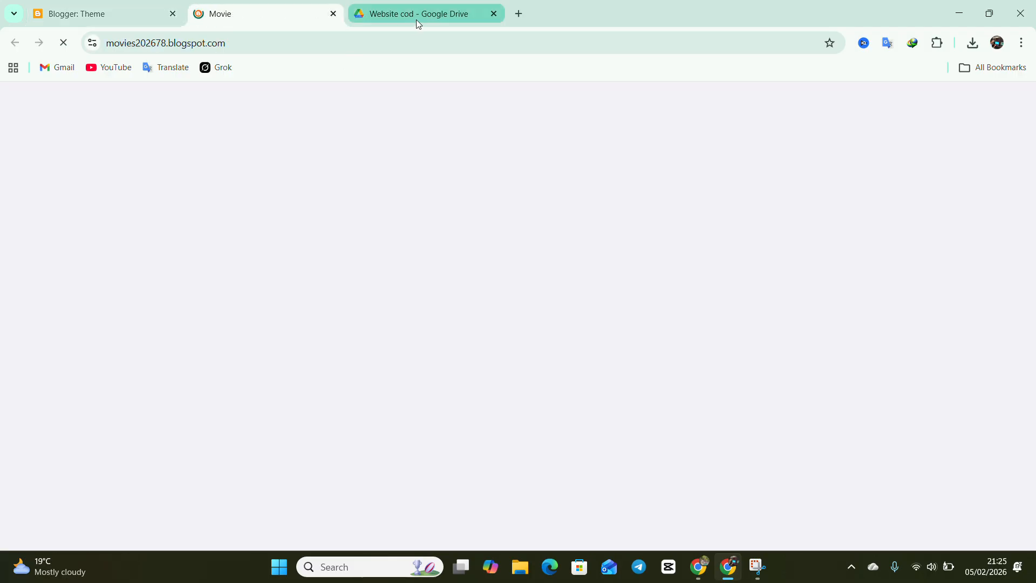
{"action": "left_click_drag", "start_coordinate": [416, 20], "coordinate": [739, 19]}
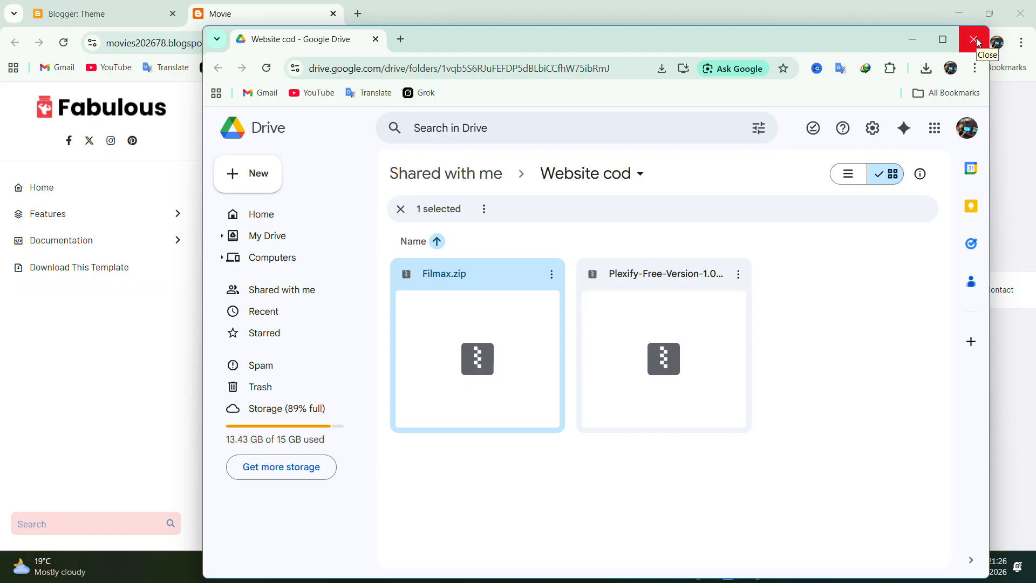
{"action": "left_click", "coordinate": [979, 42]}
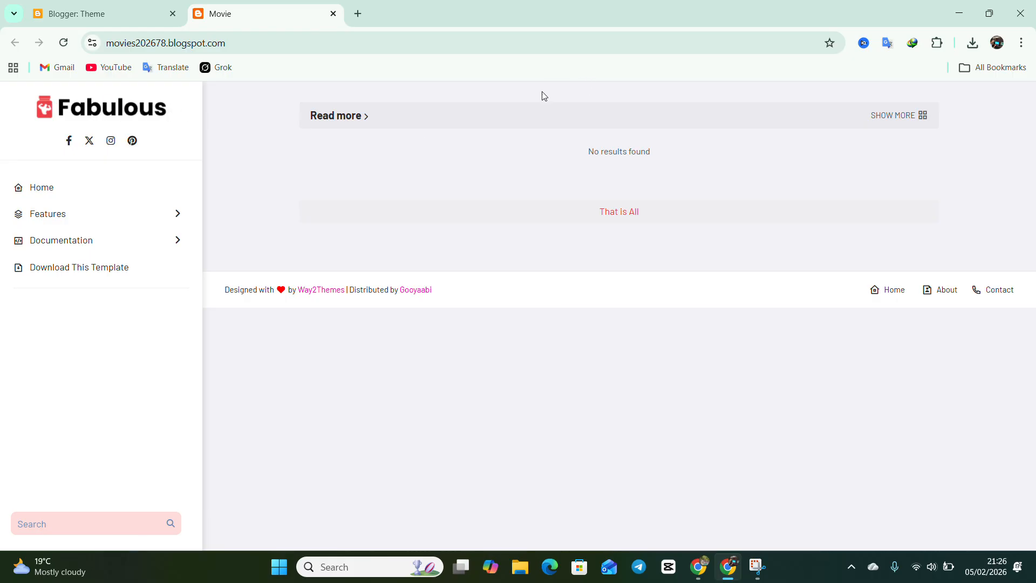
Step: Open the Movie blog's layout page in Blogger and look over its gadget sections
{"action": "left_click", "coordinate": [119, 19]}
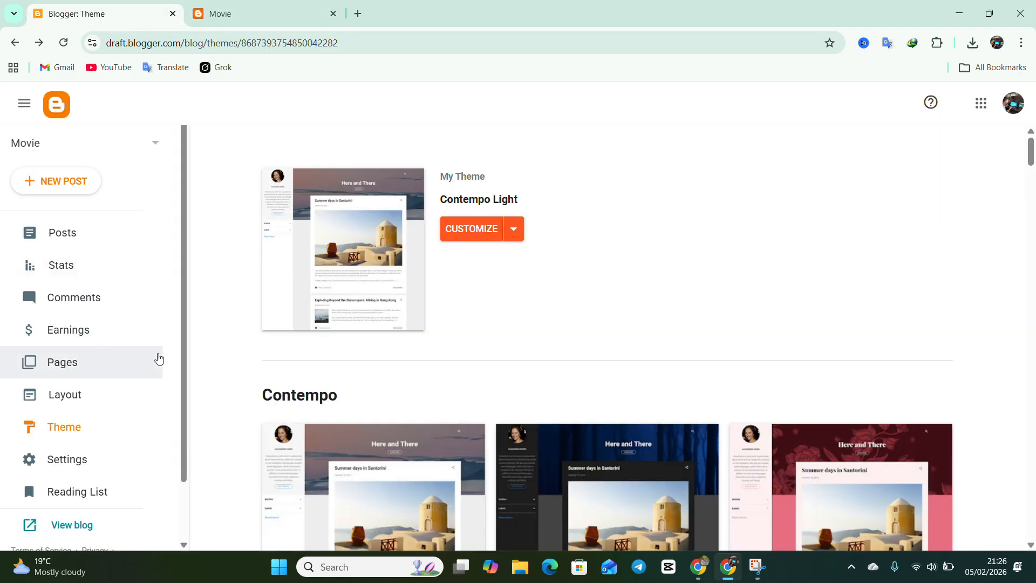
{"action": "scroll", "coordinate": [162, 367], "scroll_direction": "down", "scroll_amount": 2}
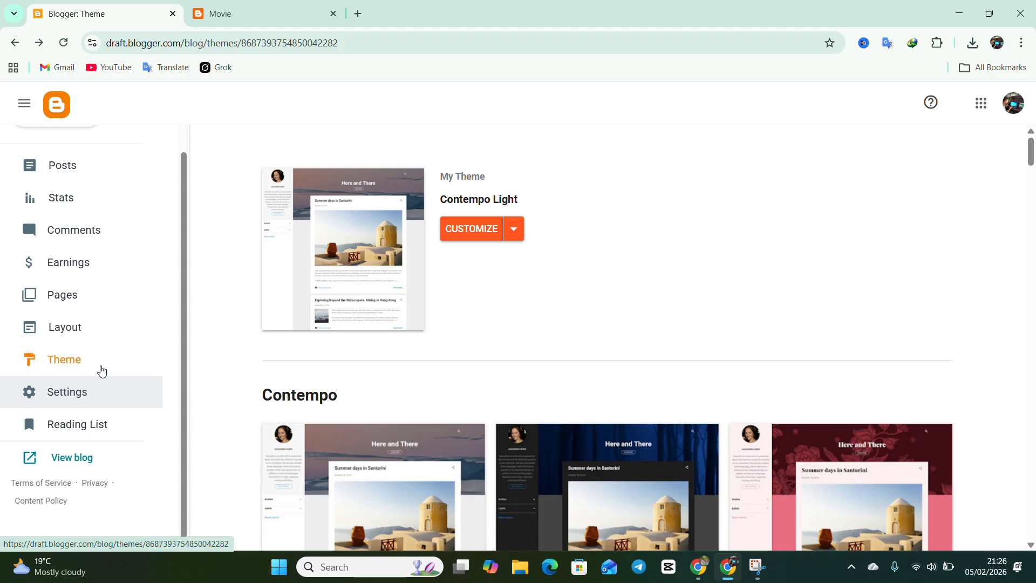
{"action": "left_click", "coordinate": [83, 337]}
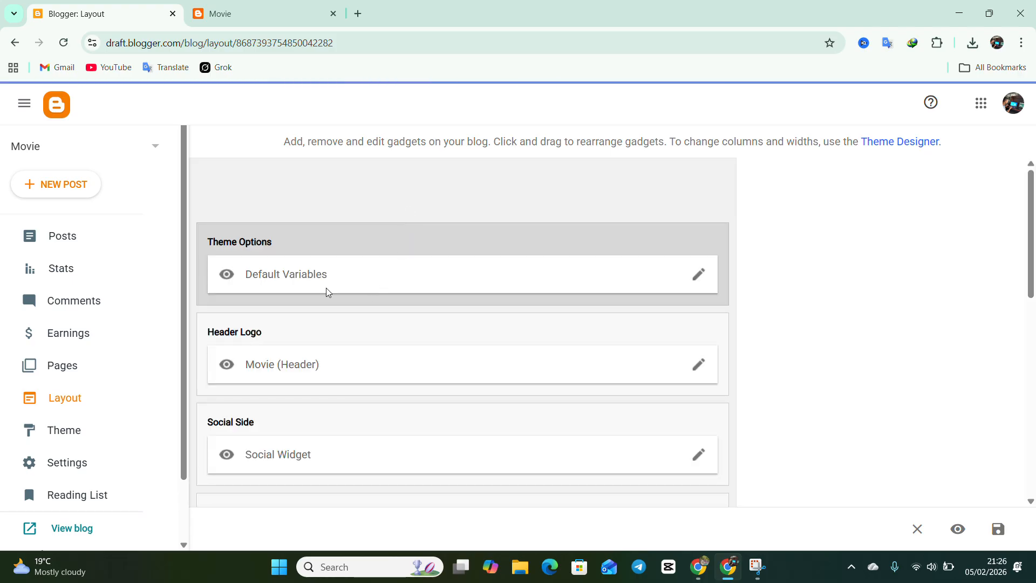
{"action": "scroll", "coordinate": [320, 447], "scroll_direction": "down", "scroll_amount": 3}
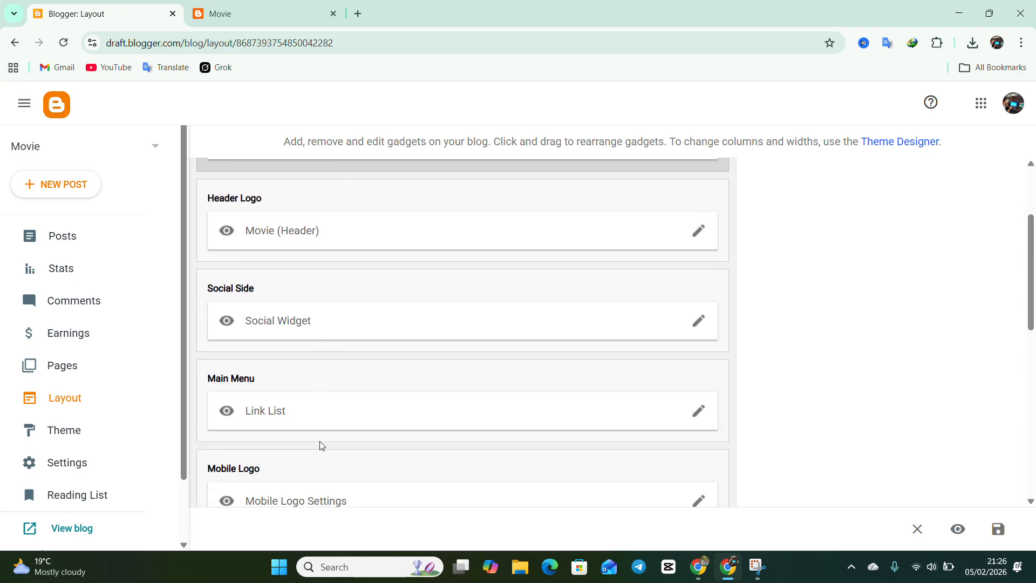
{"action": "scroll", "coordinate": [320, 444], "scroll_direction": "up", "scroll_amount": 3}
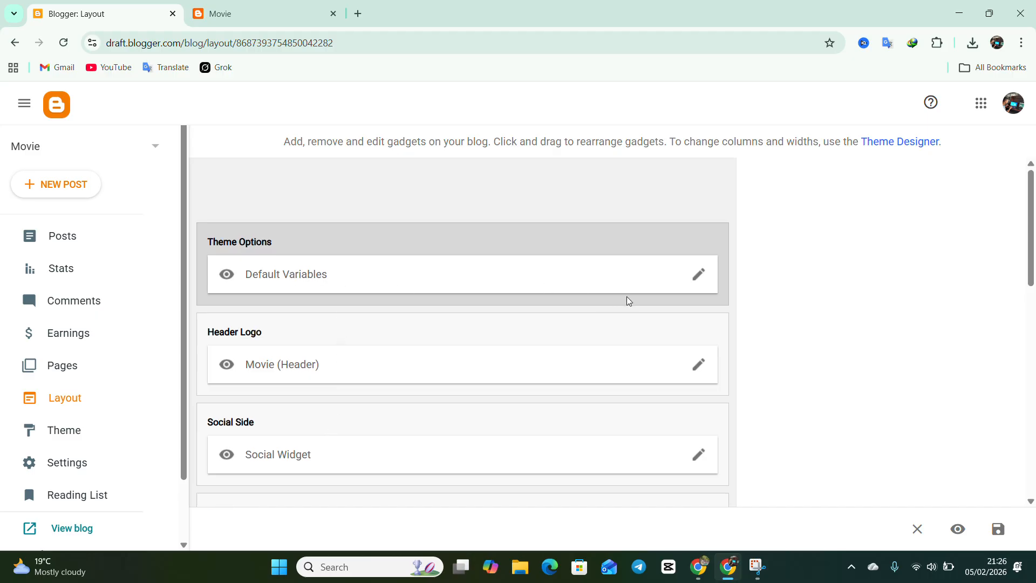
Step: Examine the link list of the Default Variables gadget under Theme Options without changing it
{"action": "left_click", "coordinate": [698, 274]}
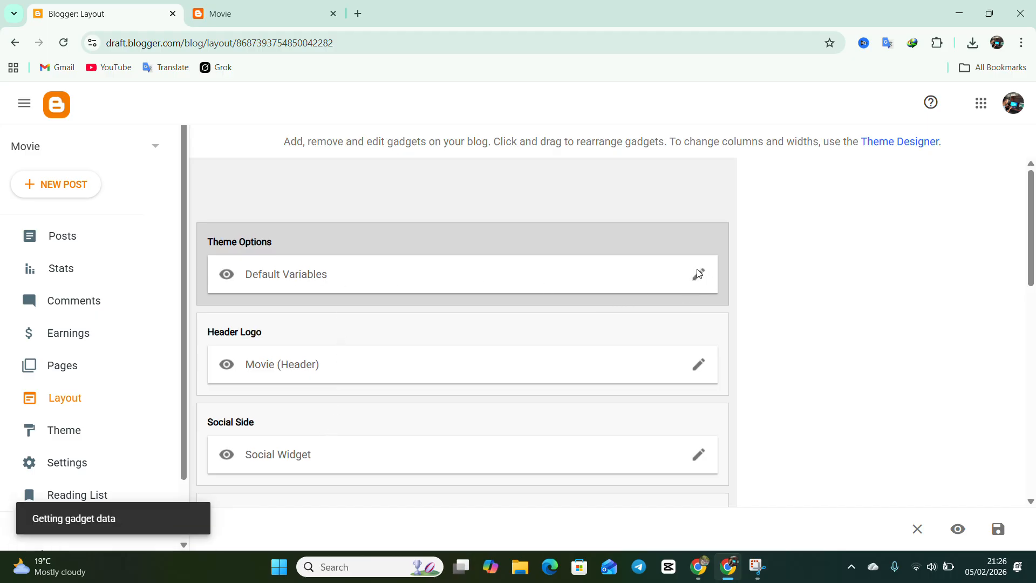
{"action": "scroll", "coordinate": [556, 381], "scroll_direction": "down", "scroll_amount": 3}
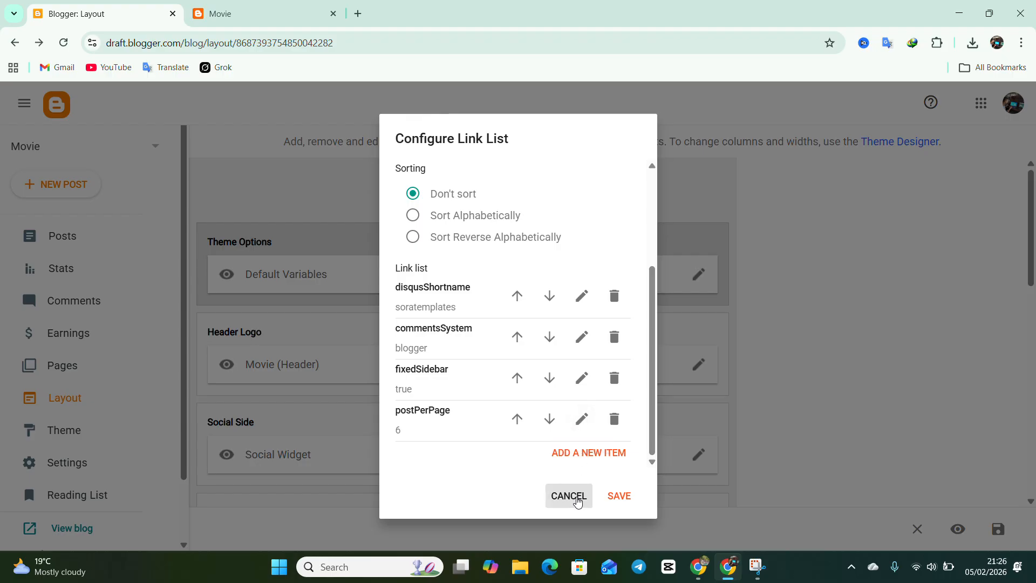
{"action": "left_click", "coordinate": [570, 495]}
Step: Delete the __DropDown 3, _ShortCodes and _SiteMap items from the Main Menu's link list
{"action": "scroll", "coordinate": [548, 422], "scroll_direction": "down", "scroll_amount": 4}
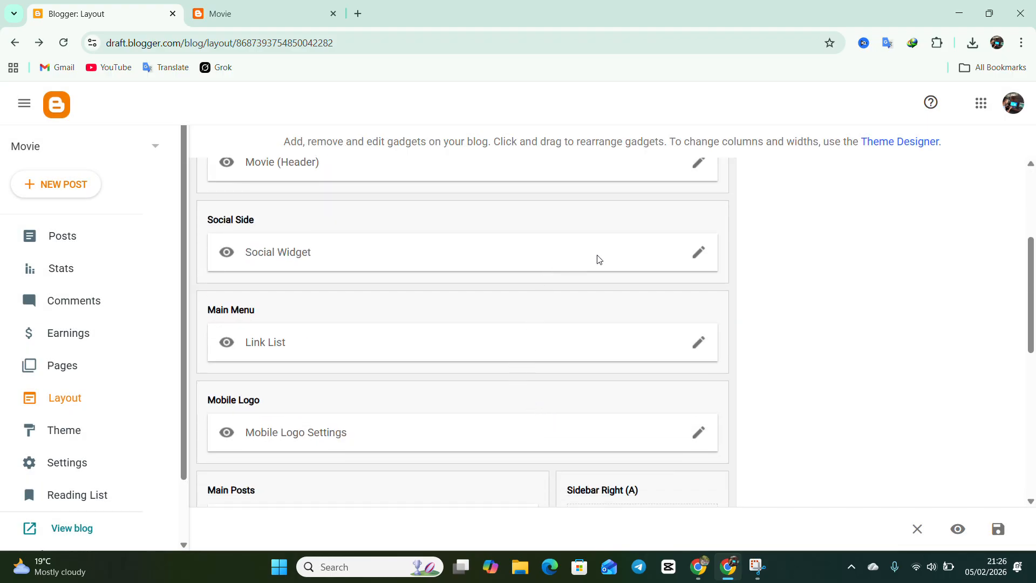
{"action": "scroll", "coordinate": [642, 270], "scroll_direction": "up", "scroll_amount": 2}
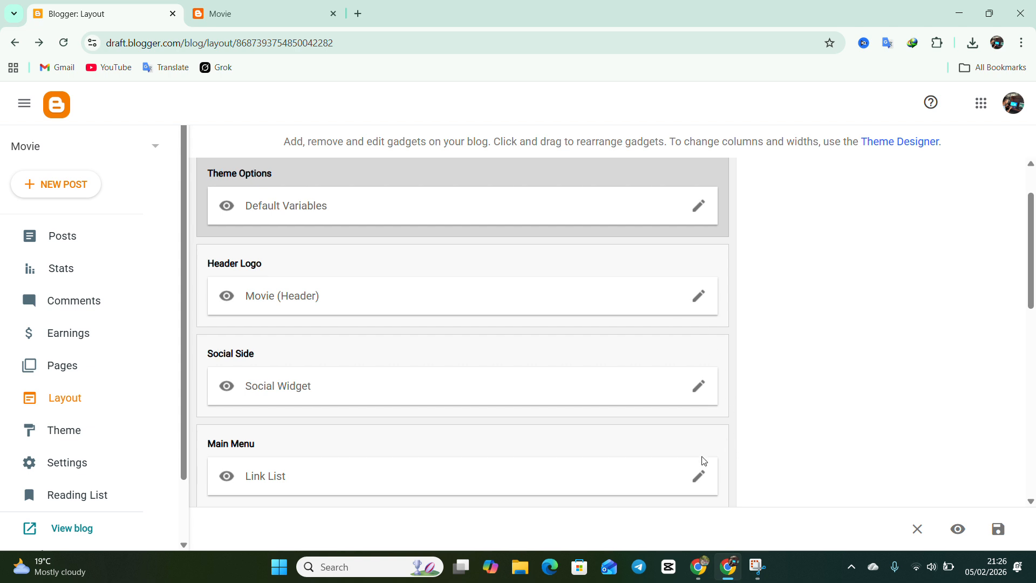
{"action": "scroll", "coordinate": [701, 448], "scroll_direction": "down", "scroll_amount": 1}
{"action": "left_click", "coordinate": [698, 409]}
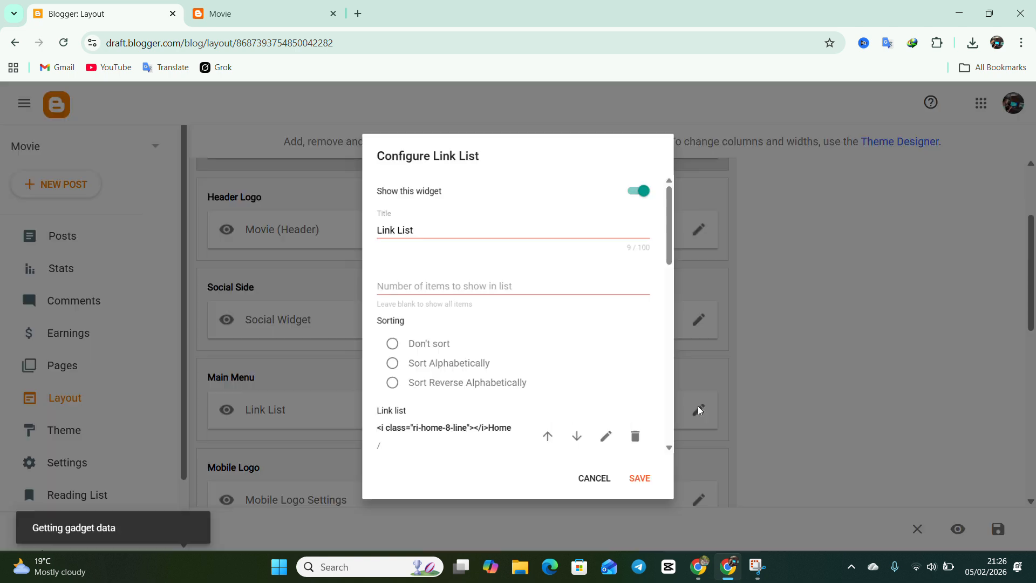
{"action": "scroll", "coordinate": [593, 394], "scroll_direction": "down", "scroll_amount": 5}
{"action": "scroll", "coordinate": [557, 389], "scroll_direction": "down", "scroll_amount": 1}
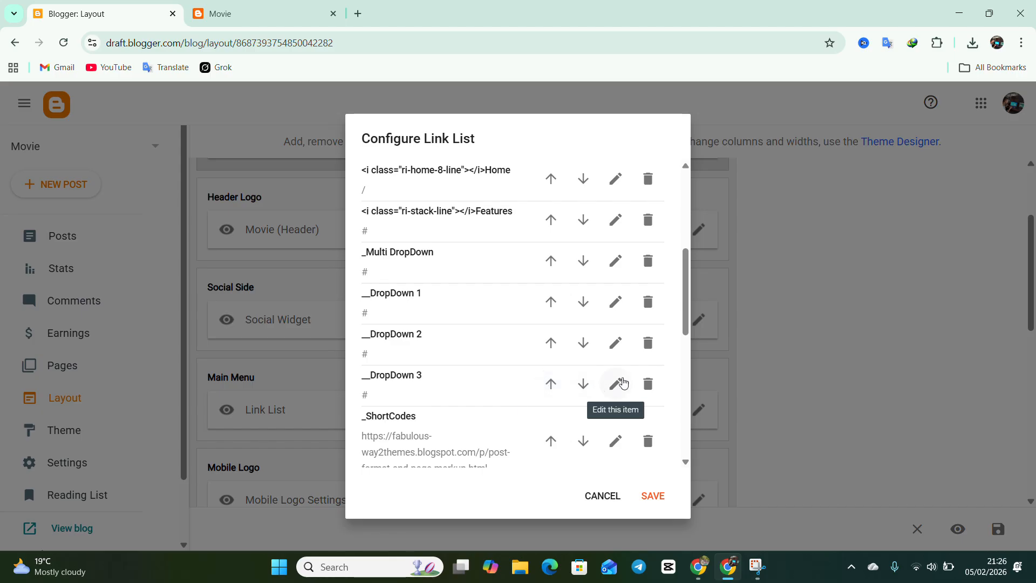
{"action": "left_click", "coordinate": [648, 385]}
{"action": "left_click", "coordinate": [648, 400]}
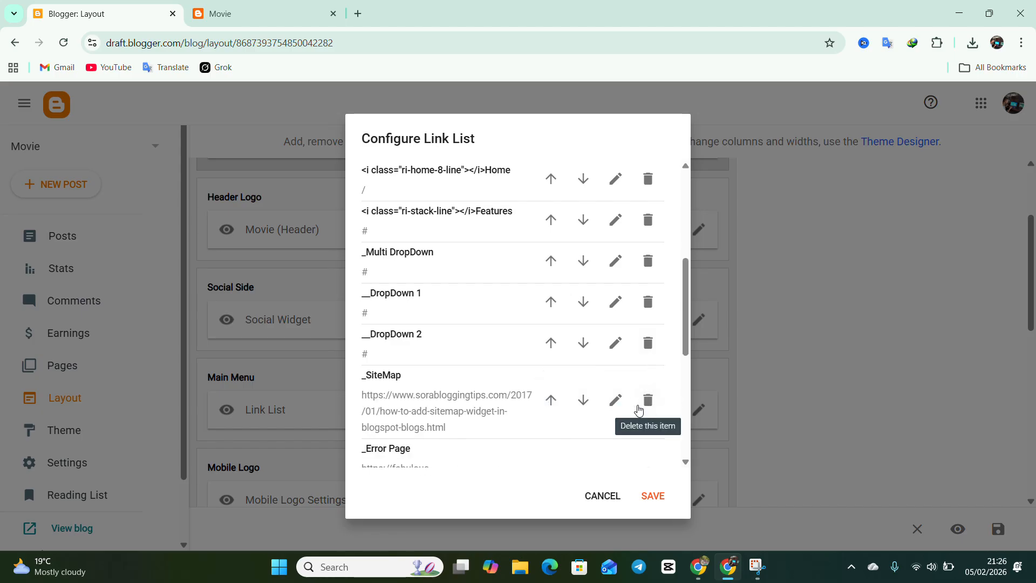
{"action": "scroll", "coordinate": [650, 389], "scroll_direction": "down", "scroll_amount": 1}
{"action": "left_click", "coordinate": [647, 332]}
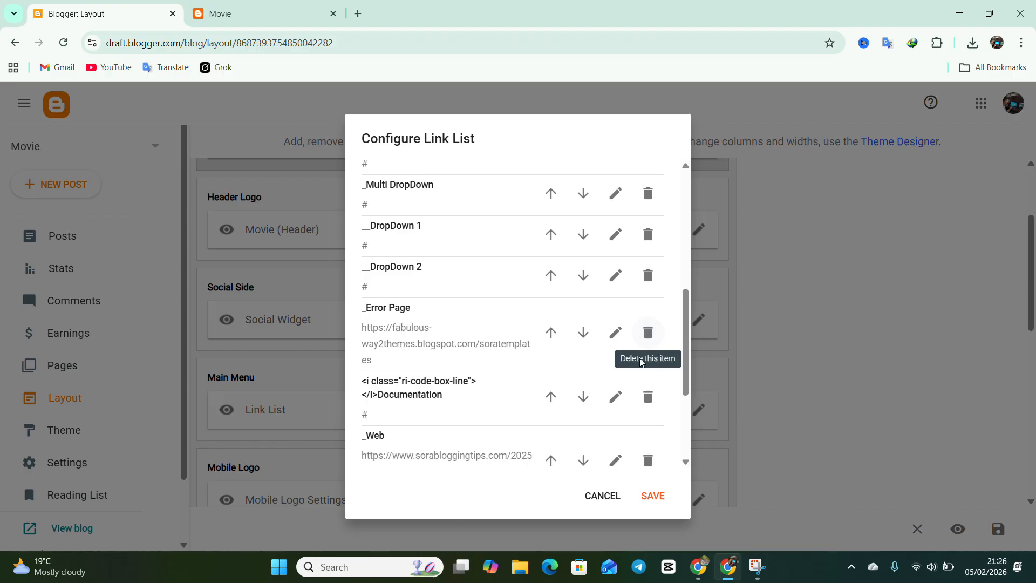
Step: Delete the _Error Page, Documentation, _Web, _Video and Download This Template items from the Main Menu's link list
{"action": "left_click", "coordinate": [647, 405]}
{"action": "left_click", "coordinate": [648, 333]}
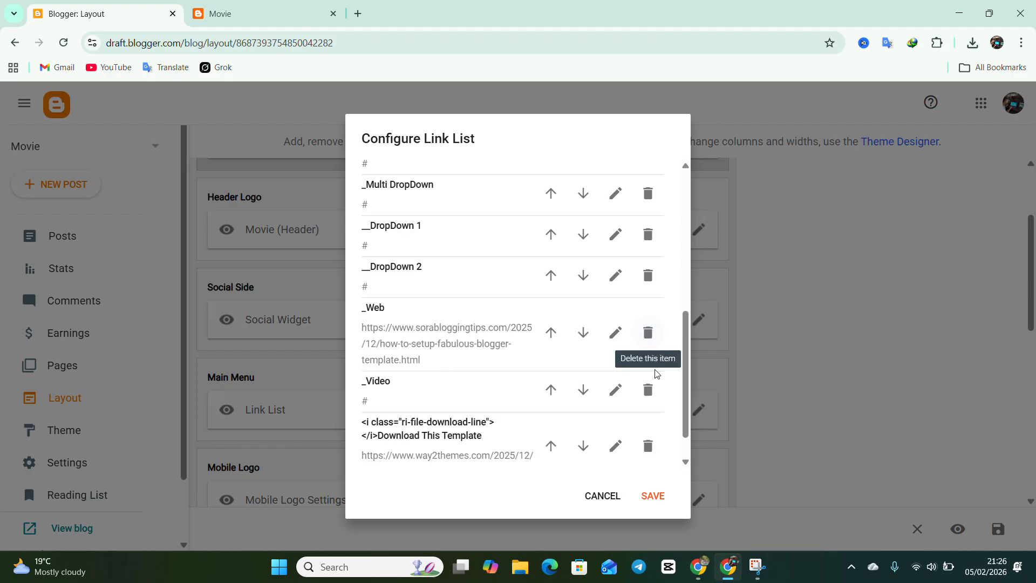
{"action": "left_click", "coordinate": [648, 406]}
{"action": "left_click", "coordinate": [659, 339]}
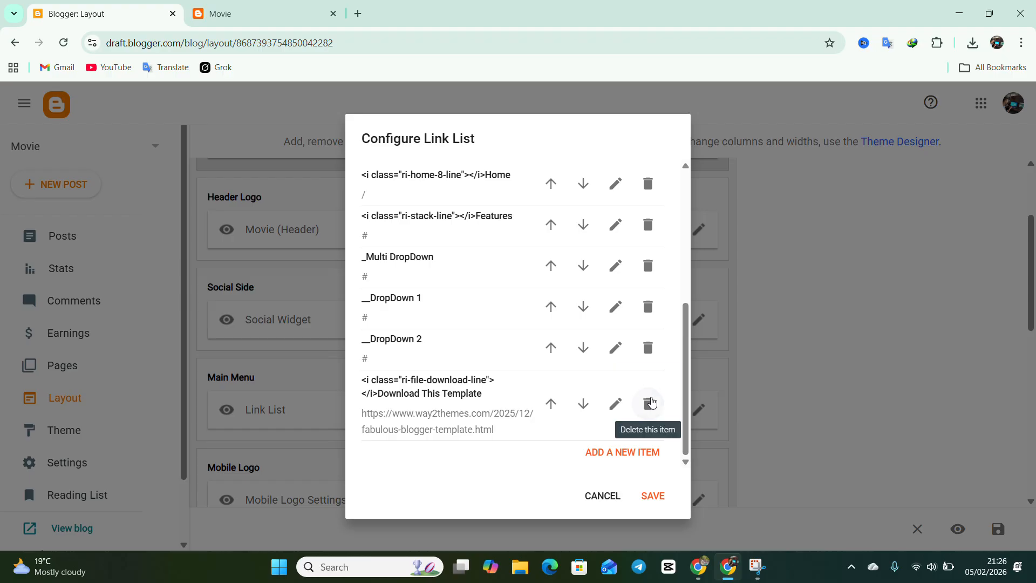
{"action": "left_click", "coordinate": [649, 403]}
Step: Delete the __DropDown 1, Features, Home and _Multi DropDown items from the Main Menu's link list and save the gadget
{"action": "left_click", "coordinate": [646, 383]}
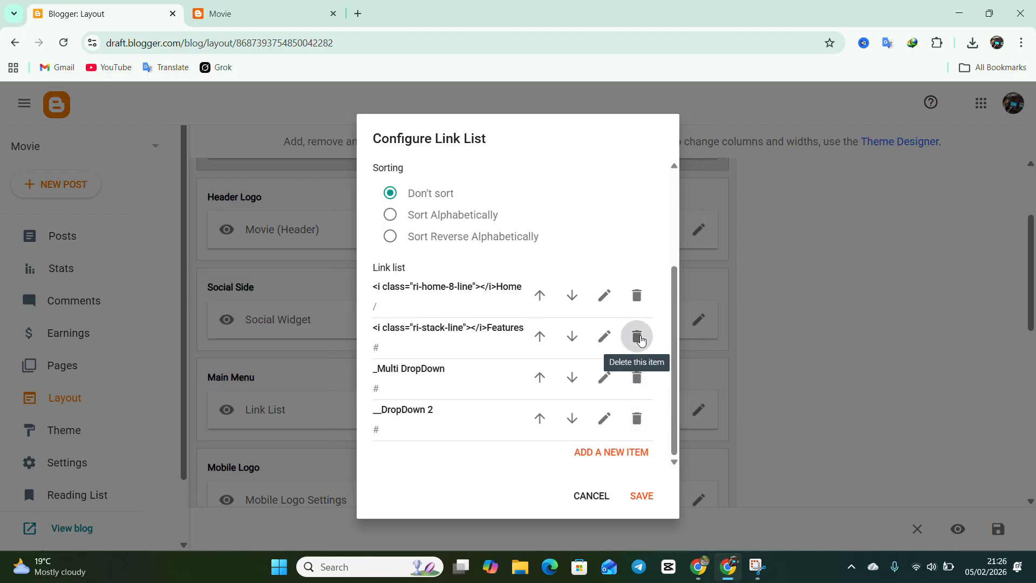
{"action": "left_click", "coordinate": [637, 335]}
{"action": "left_click", "coordinate": [635, 339]}
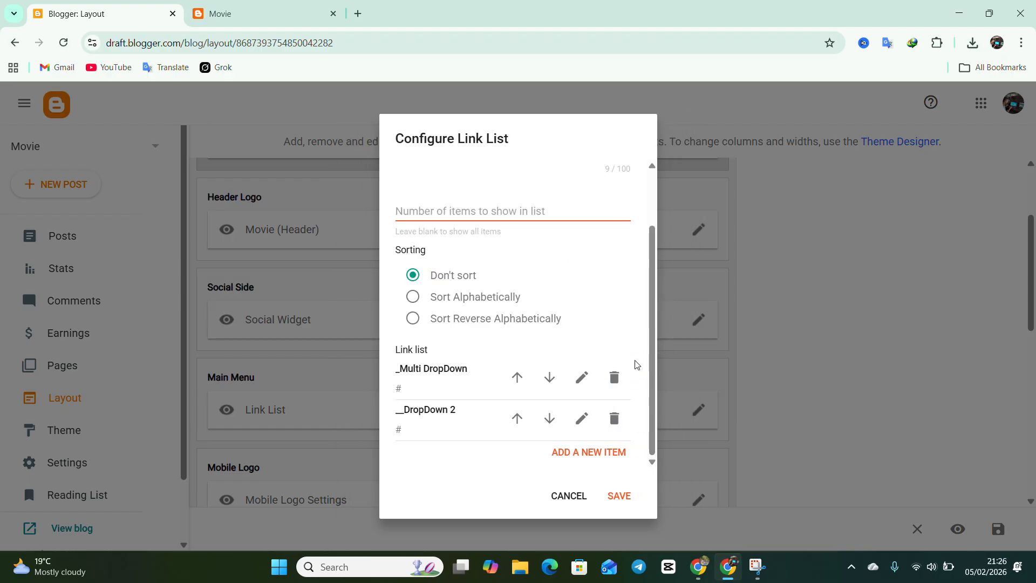
{"action": "left_click", "coordinate": [614, 376]}
{"action": "left_click", "coordinate": [620, 497]}
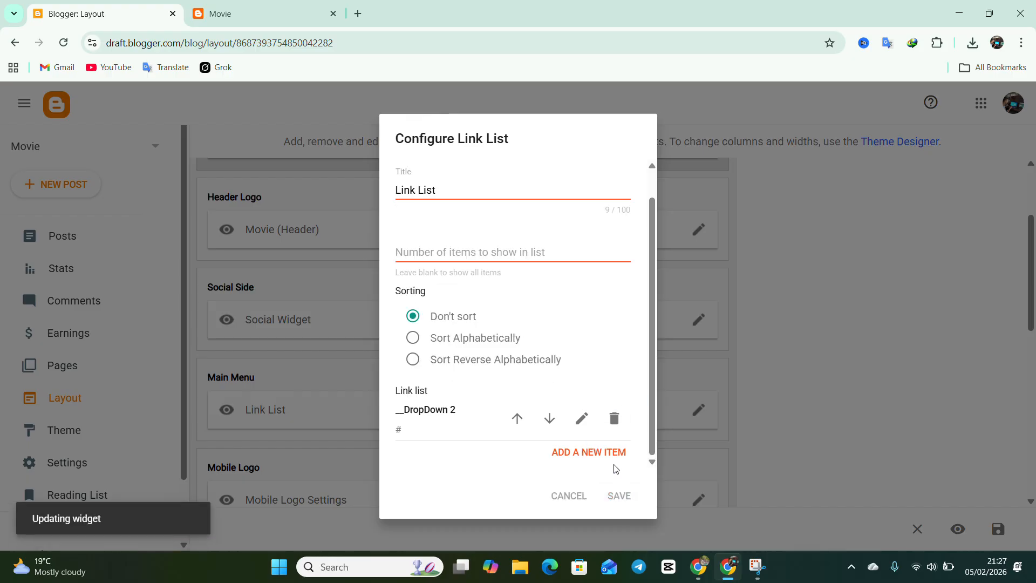
Step: Check the items left in the Main Menu's link list without changing the gadget
{"action": "scroll", "coordinate": [448, 392], "scroll_direction": "down", "scroll_amount": 3}
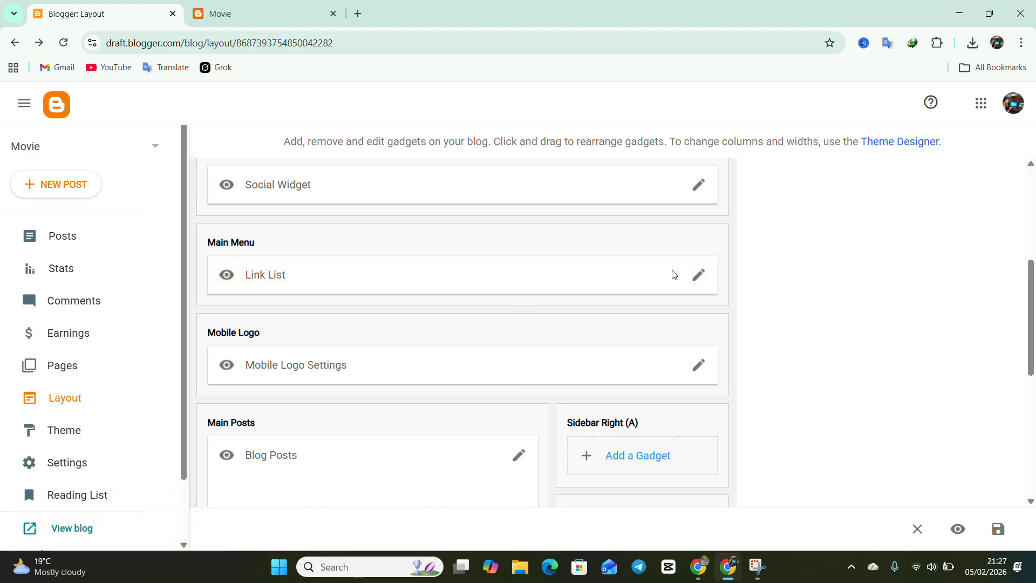
{"action": "left_click", "coordinate": [699, 278]}
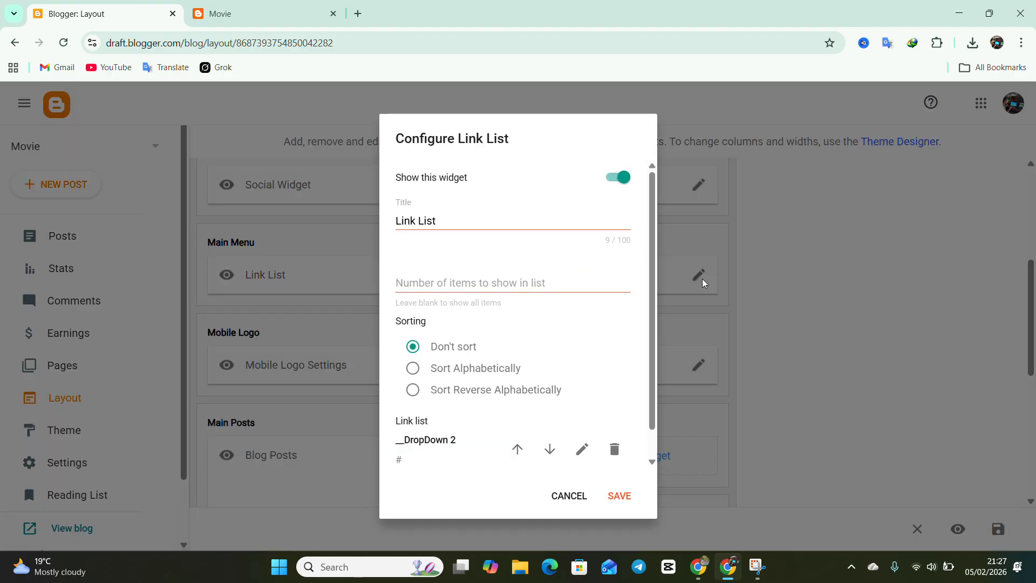
{"action": "scroll", "coordinate": [446, 419], "scroll_direction": "down", "scroll_amount": 1}
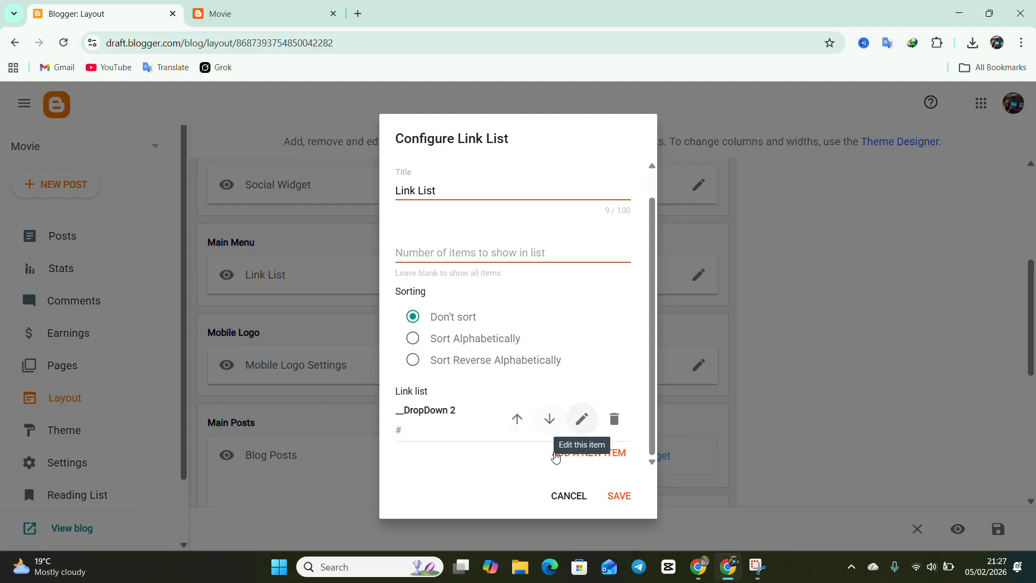
{"action": "left_click", "coordinate": [565, 496]}
Step: Open the Mobile Logo Settings gadget for editing and set its image source to an upload from the computer
{"action": "scroll", "coordinate": [428, 354], "scroll_direction": "down", "scroll_amount": 4}
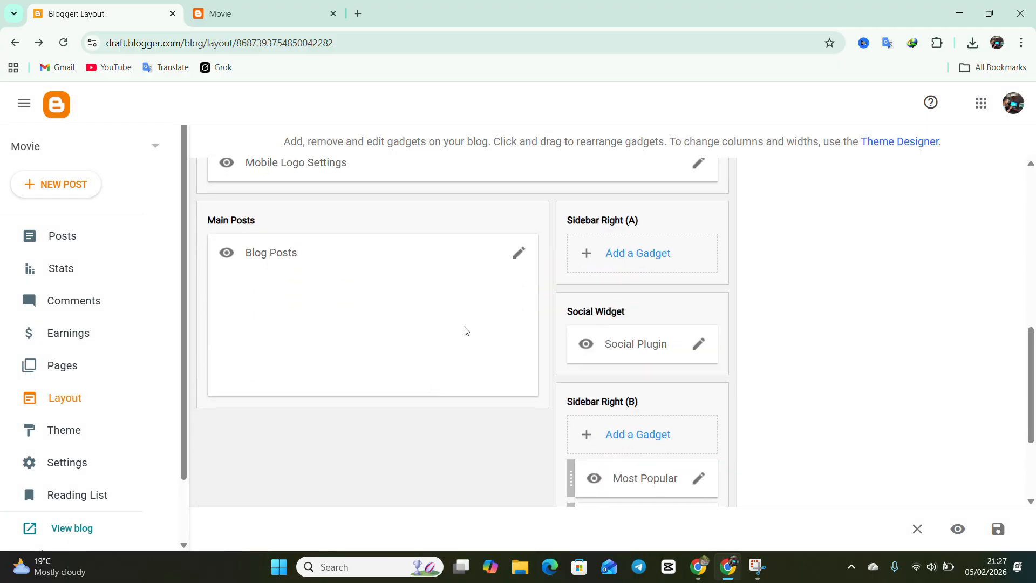
{"action": "scroll", "coordinate": [466, 331], "scroll_direction": "up", "scroll_amount": 3}
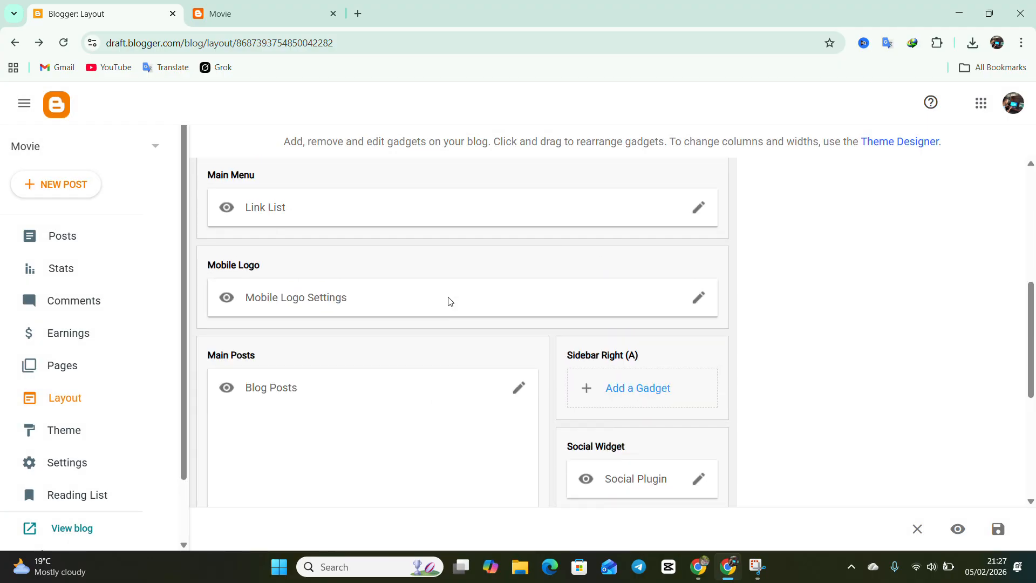
{"action": "left_click", "coordinate": [698, 299]}
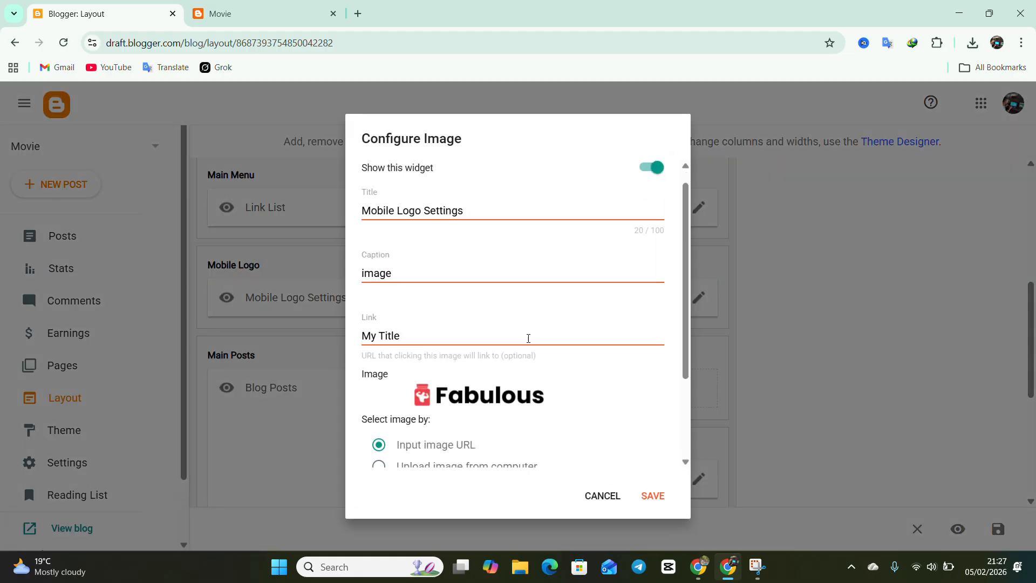
{"action": "scroll", "coordinate": [518, 324], "scroll_direction": "down", "scroll_amount": 3}
{"action": "left_click", "coordinate": [462, 339]}
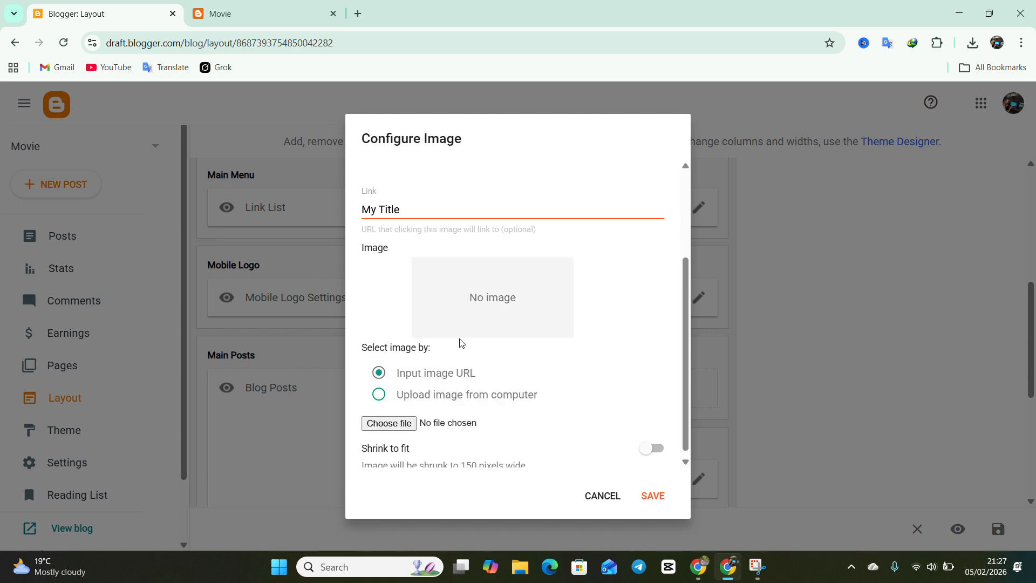
{"action": "left_click", "coordinate": [444, 372]}
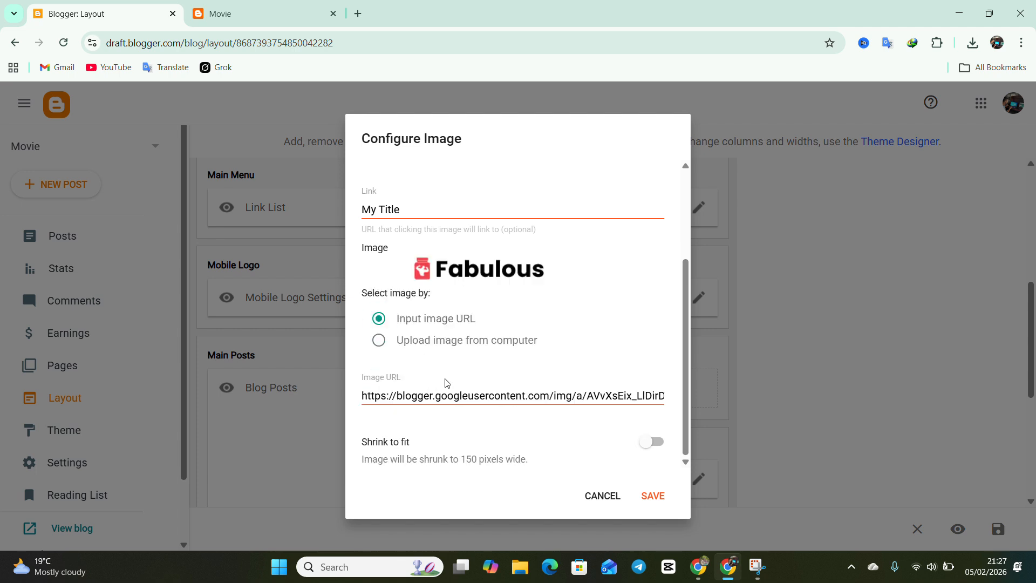
{"action": "left_click", "coordinate": [447, 341]}
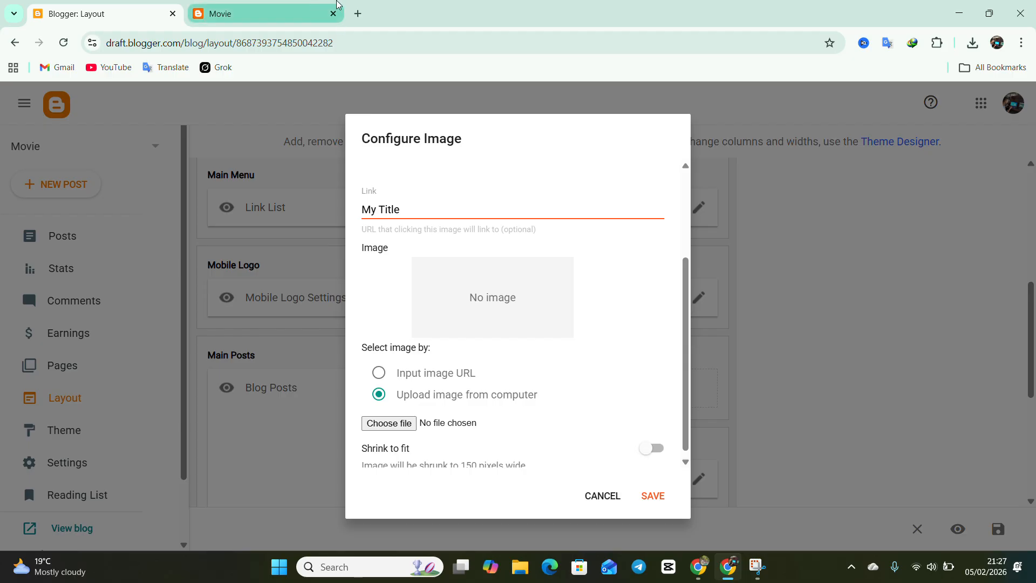
Step: Switch to Grok in a new browser tab and begin a prompt with "make me a logo"
{"action": "left_click", "coordinate": [358, 15]}
{"action": "left_click", "coordinate": [229, 70]}
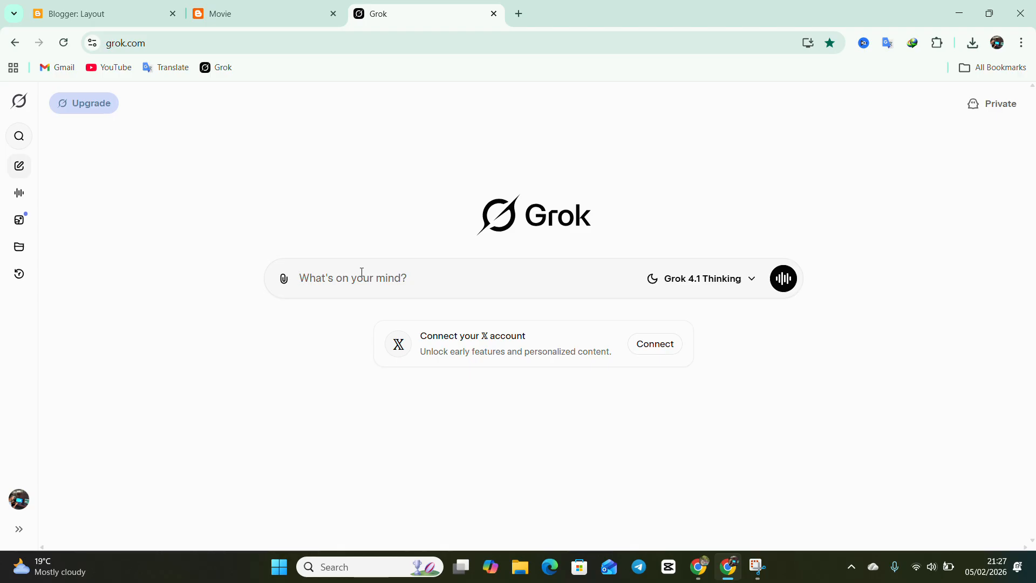
{"action": "type", "text": "make "}
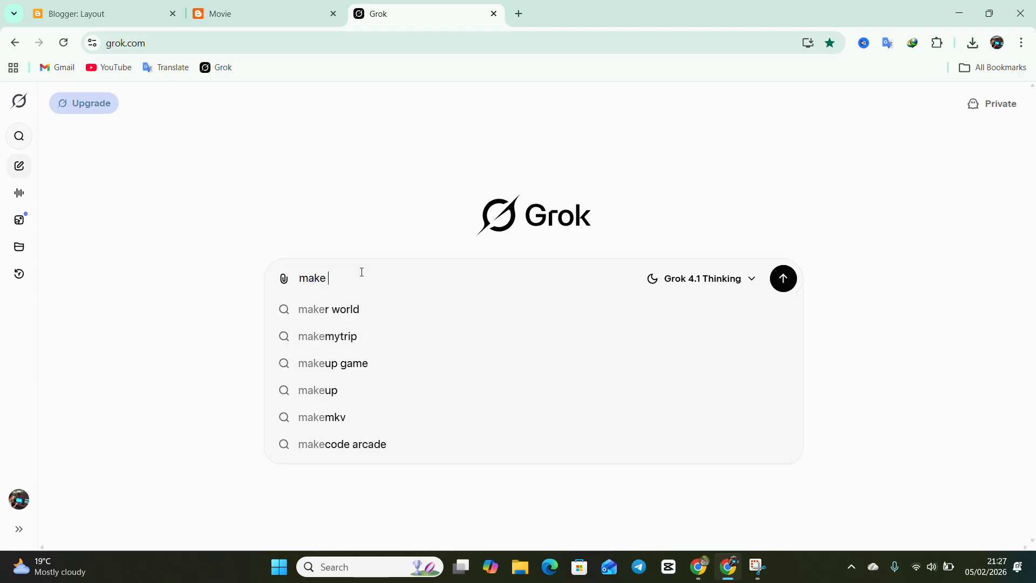
{"action": "type", "text": "me a"}
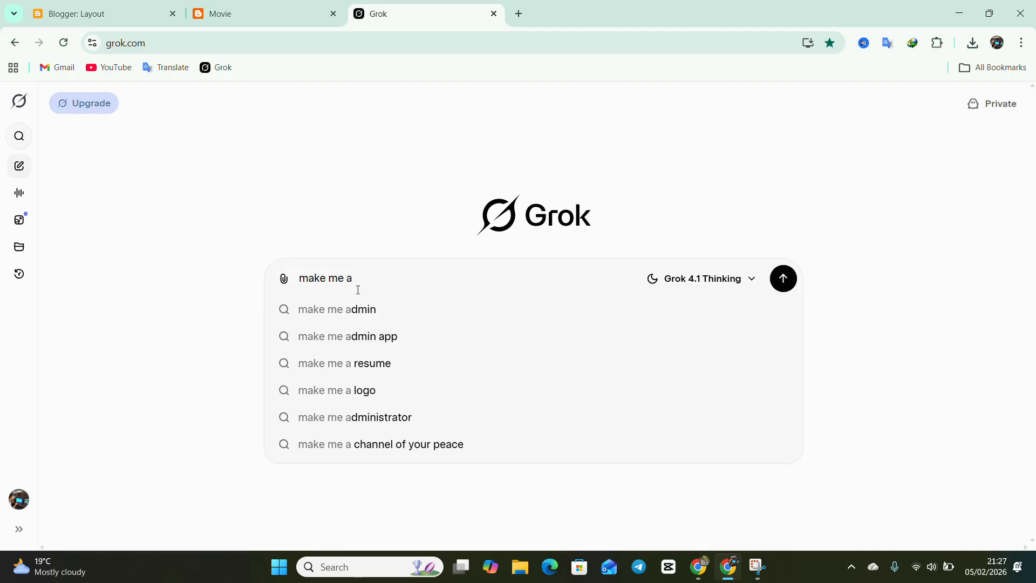
{"action": "type", "text": " logo"}
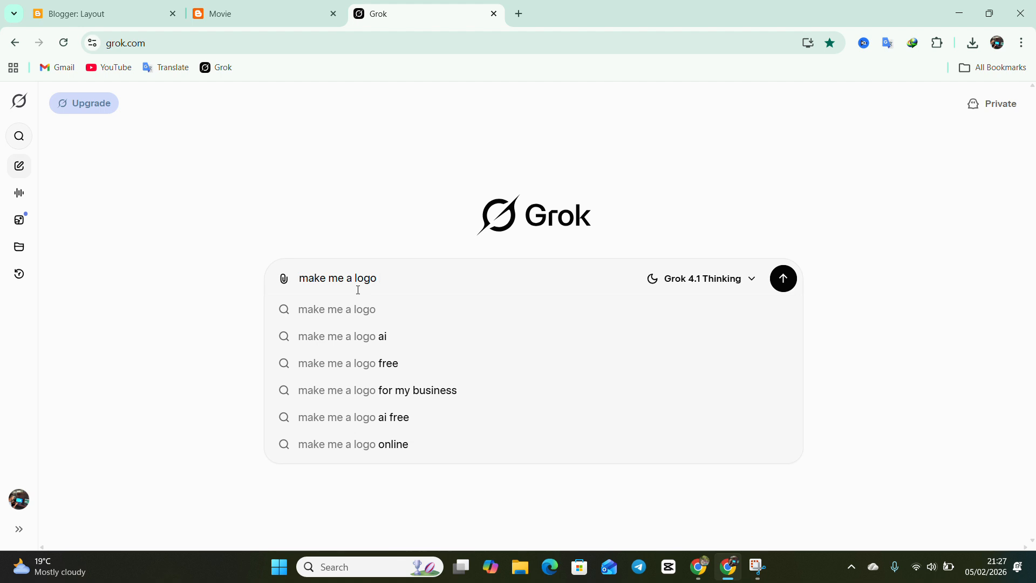
{"action": "type", "text": " dor"}
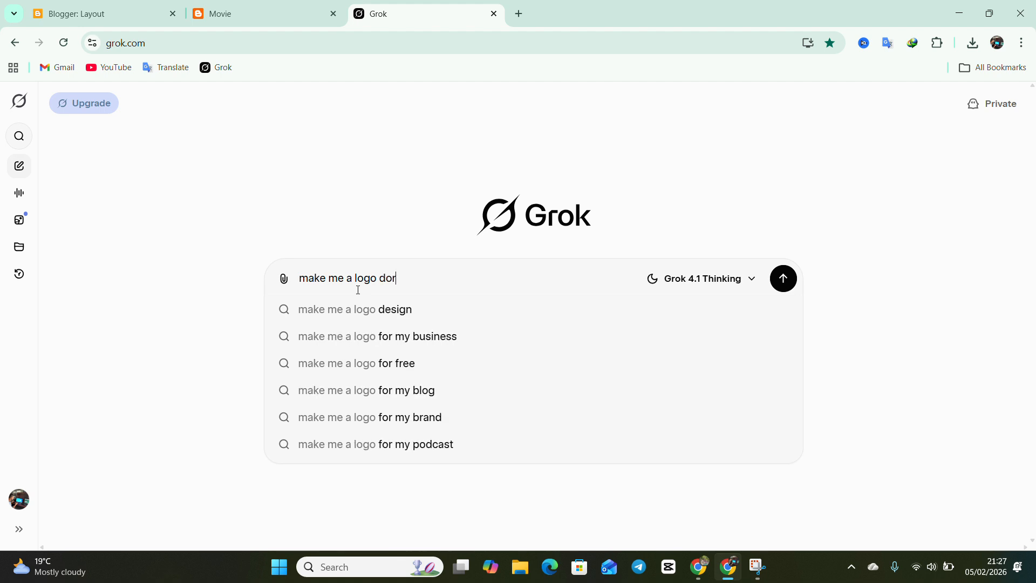
{"action": "type", "text": " movi"}
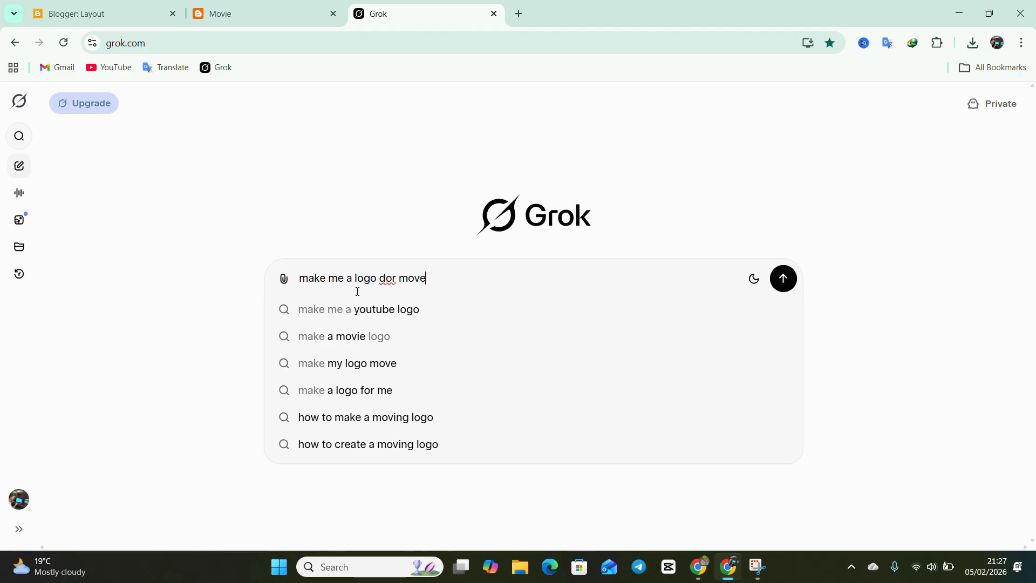
Step: Replace the draft prompt with the suggestion "make me a youtube logo" and remove the word "youtube"
{"action": "left_click", "coordinate": [355, 309]}
{"action": "type", "text": "wi"}
{"action": "key", "text": "BackSpace"}
{"action": "key", "text": "BackSpace"}
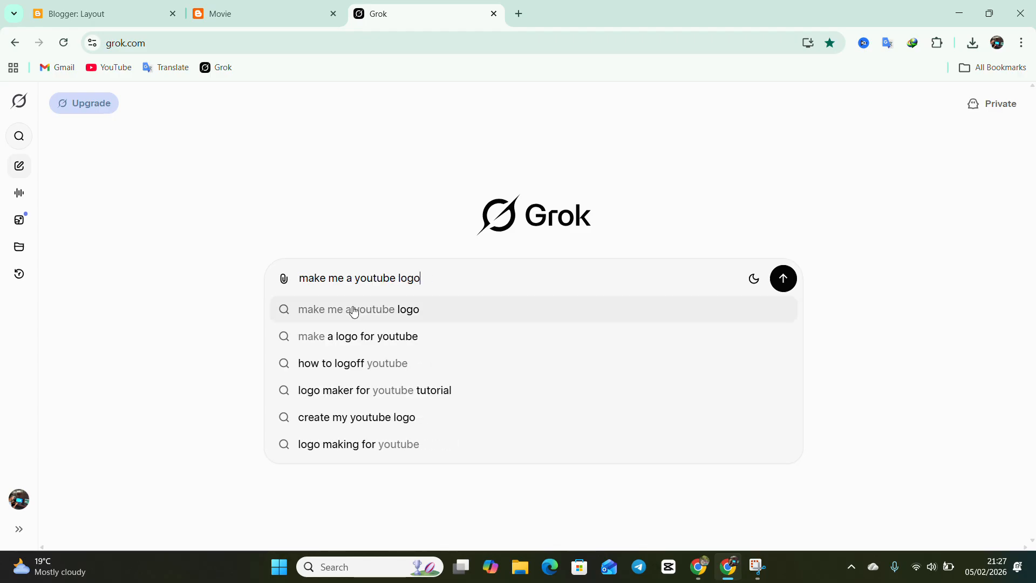
{"action": "type", "text": "site"}
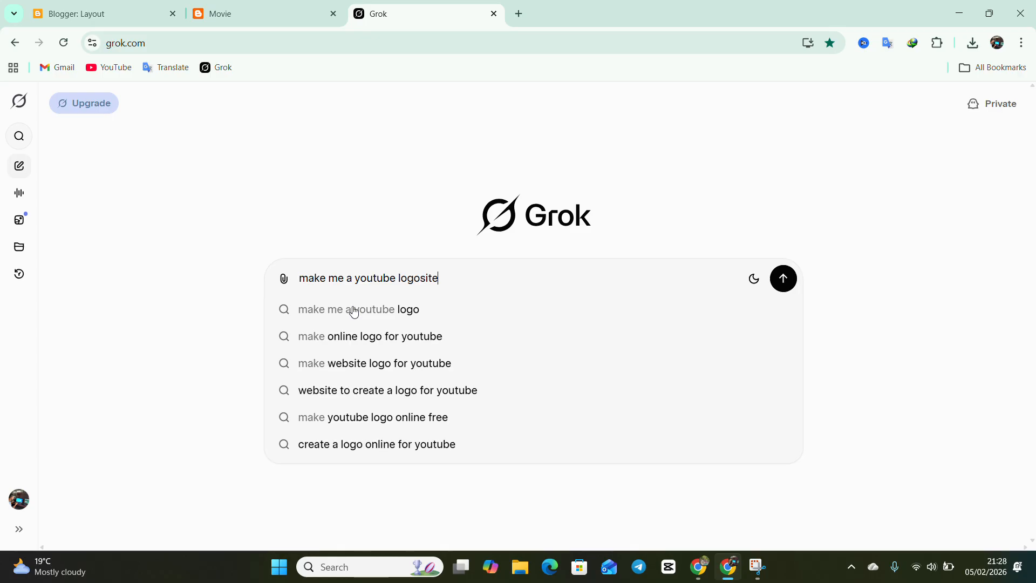
{"action": "left_click", "coordinate": [354, 312]}
{"action": "left_click_drag", "start_coordinate": [355, 275], "coordinate": [396, 280]}
{"action": "key", "text": "BackSpace"}
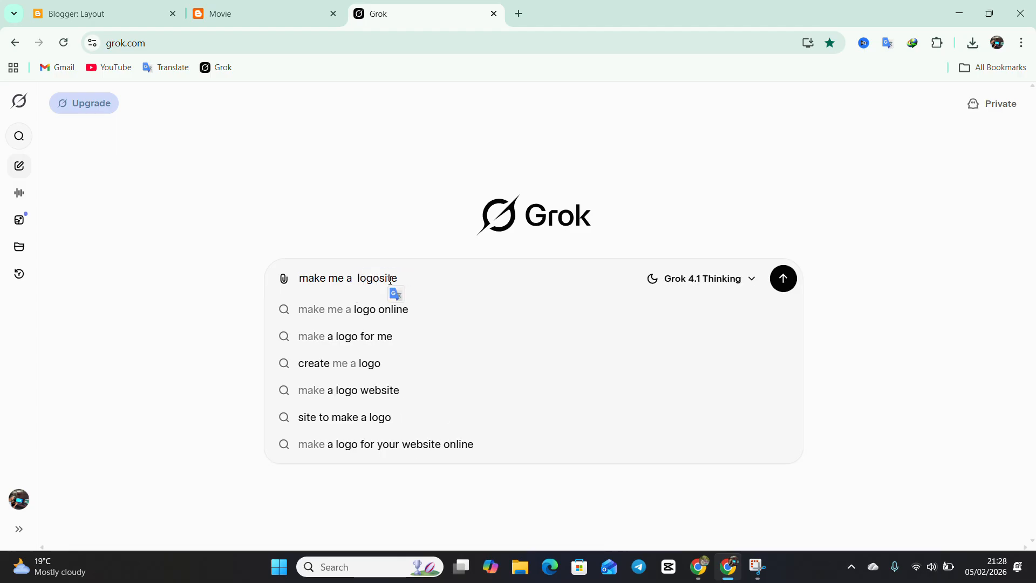
Step: Complete the prompt as "make me a logo for my website" and submit it
{"action": "left_click", "coordinate": [381, 276]}
{"action": "type", "text": "for "}
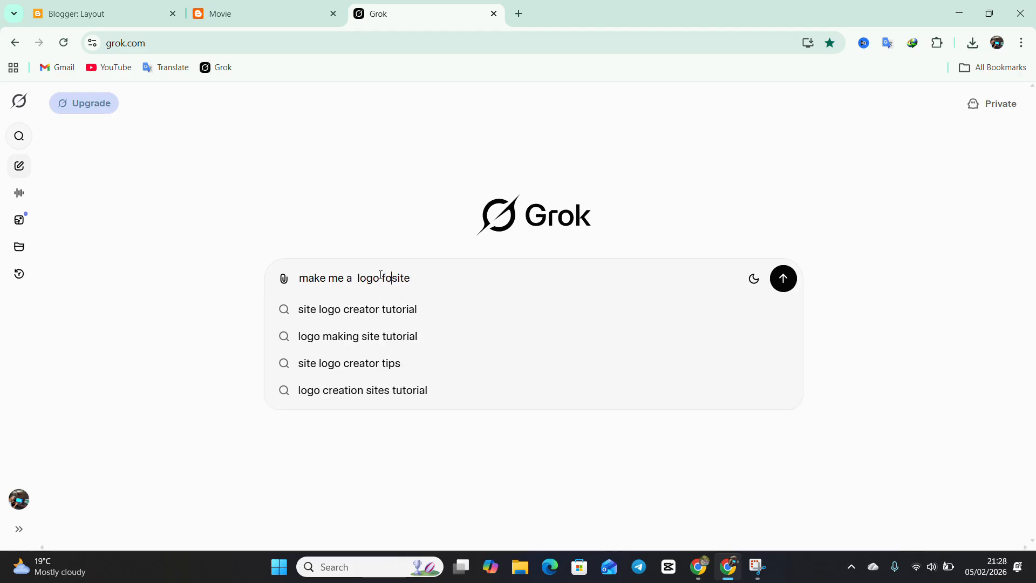
{"action": "type", "text": "my "}
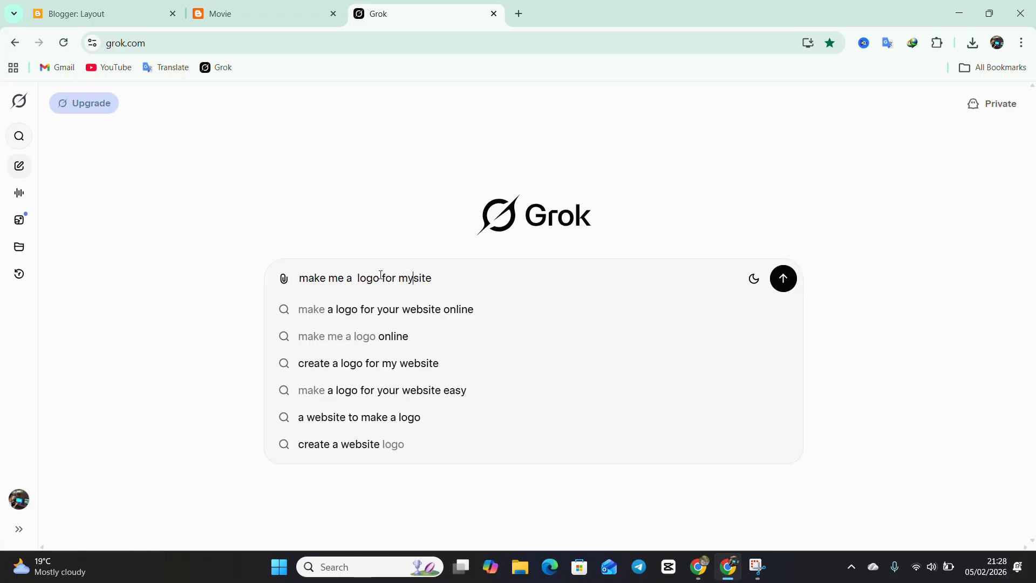
{"action": "type", "text": "webs"}
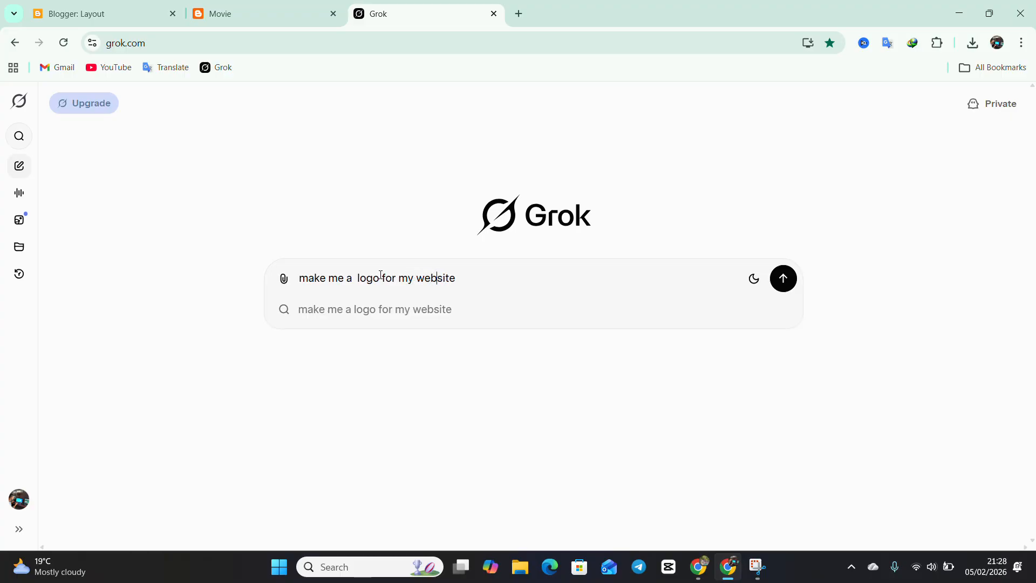
{"action": "type", "text": "it"}
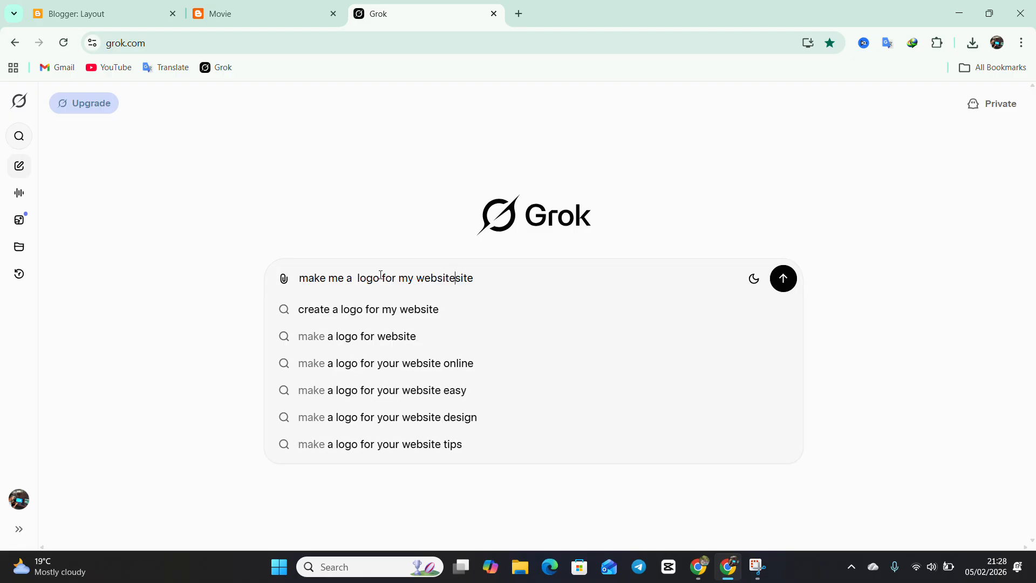
{"action": "type", "text": "e"}
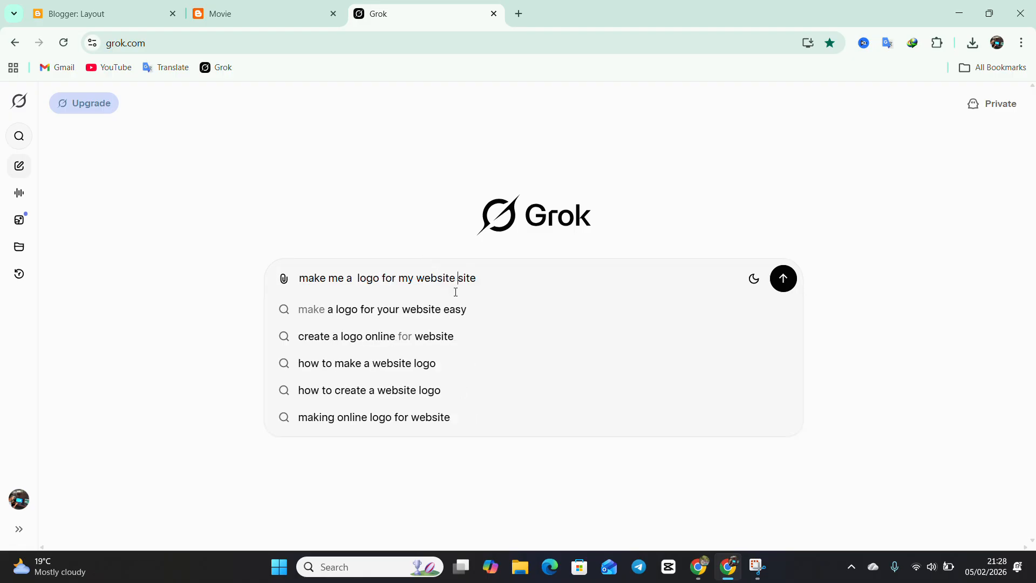
{"action": "left_click_drag", "start_coordinate": [461, 276], "coordinate": [483, 277]}
{"action": "key", "text": "BackSpace"}
{"action": "key", "text": "Return"}
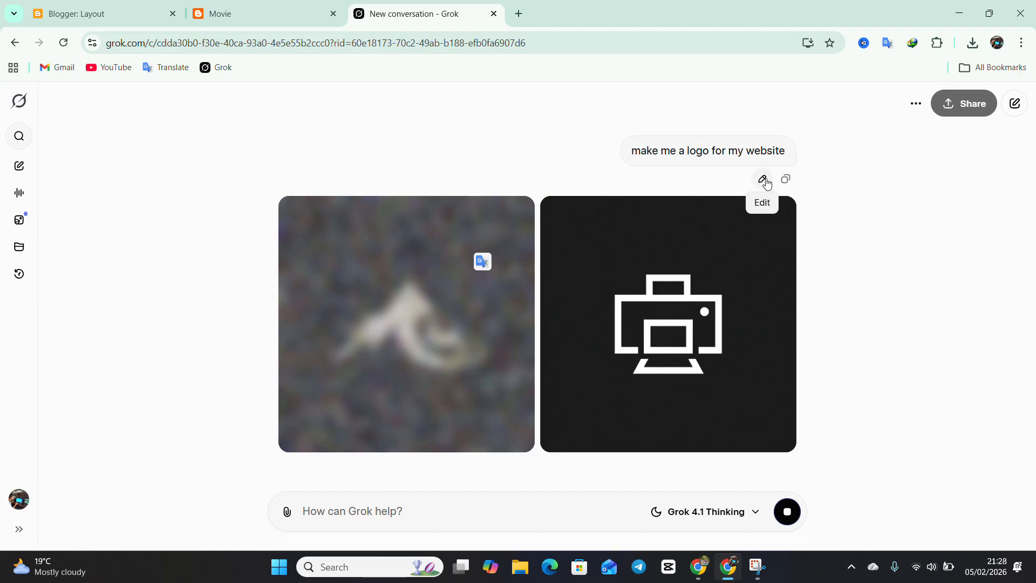
Step: Edit the sent prompt to "make me a logo for my website movie" and resubmit it
{"action": "left_click", "coordinate": [765, 182]}
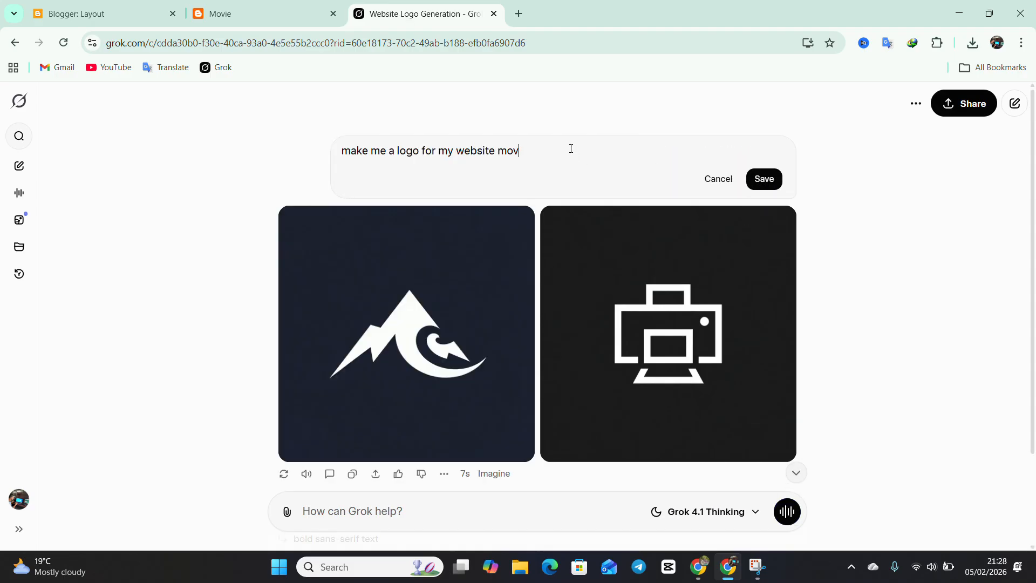
{"action": "type", "text": "e me"}
{"action": "key", "text": "Return"}
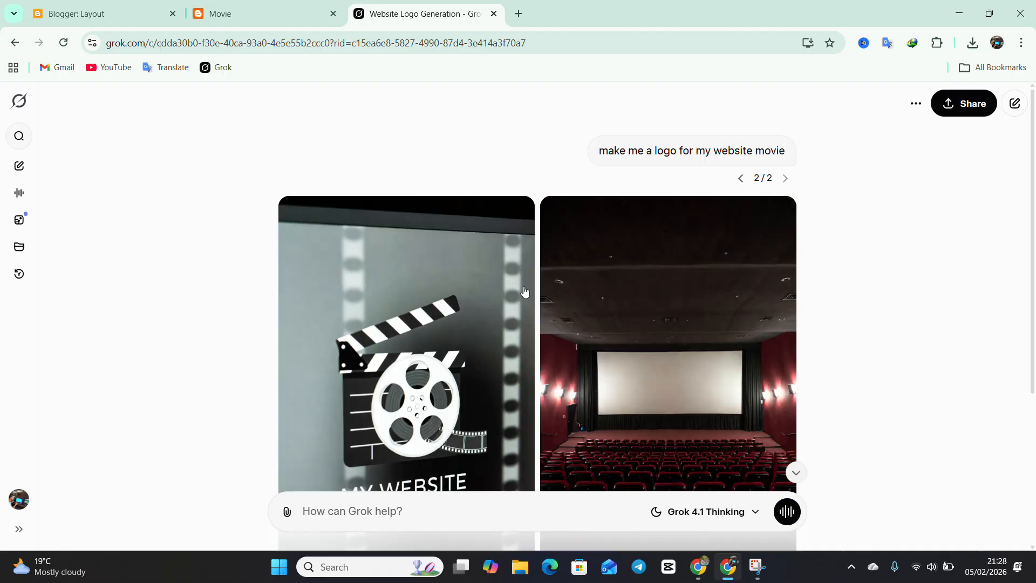
Step: Open the generated clapperboard and film reel logo at full view and download it
{"action": "scroll", "coordinate": [527, 292], "scroll_direction": "down", "scroll_amount": 1}
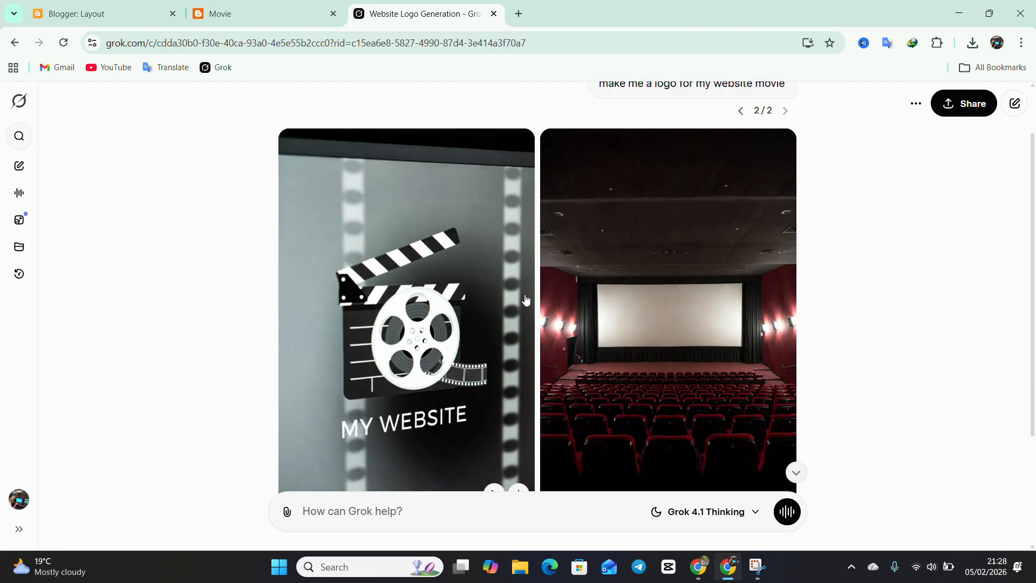
{"action": "left_click", "coordinate": [453, 349]}
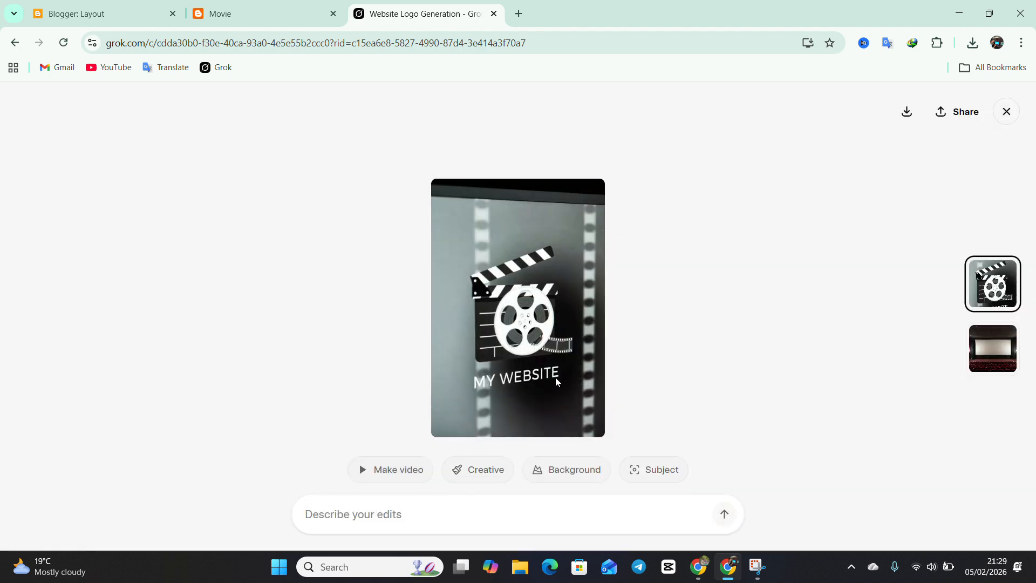
{"action": "left_click", "coordinate": [908, 112]}
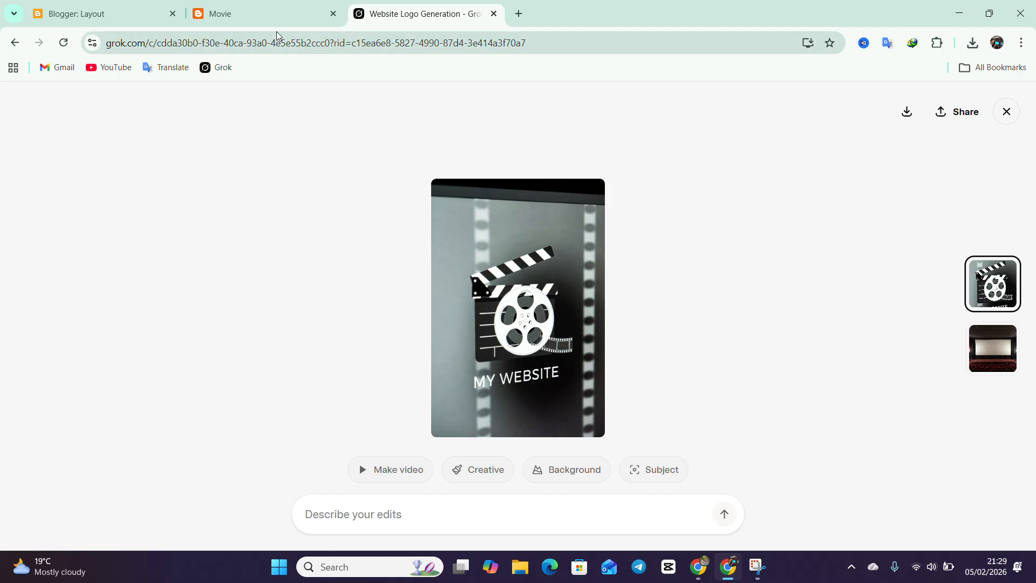
Step: Return to the Blogger layout, upload the "image" file from Downloads as the mobile logo with Shrink to fit off, and save the gadget
{"action": "left_click", "coordinate": [90, 14]}
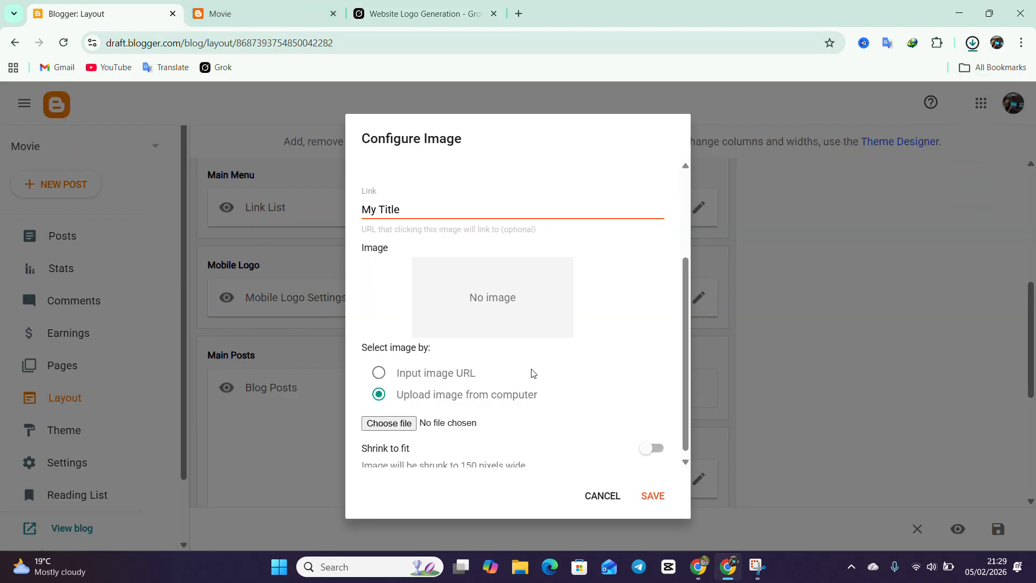
{"action": "left_click", "coordinate": [406, 427]}
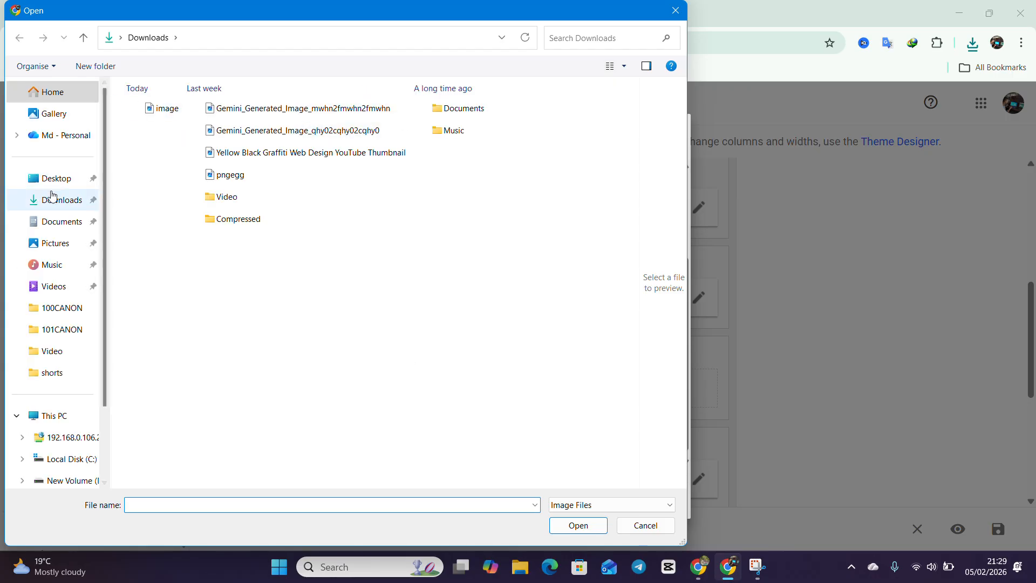
{"action": "left_click", "coordinate": [52, 198]}
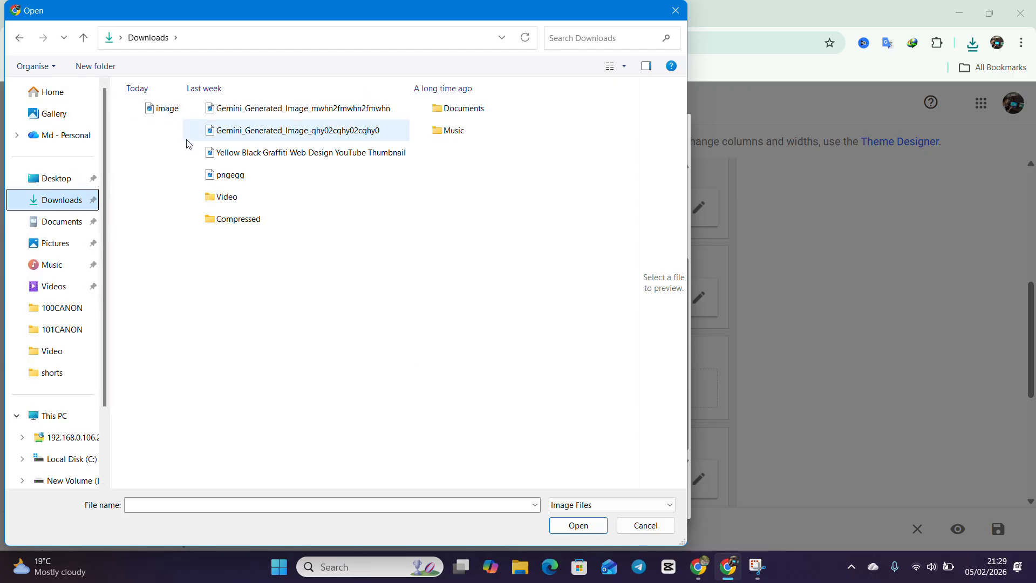
{"action": "left_click", "coordinate": [162, 108]}
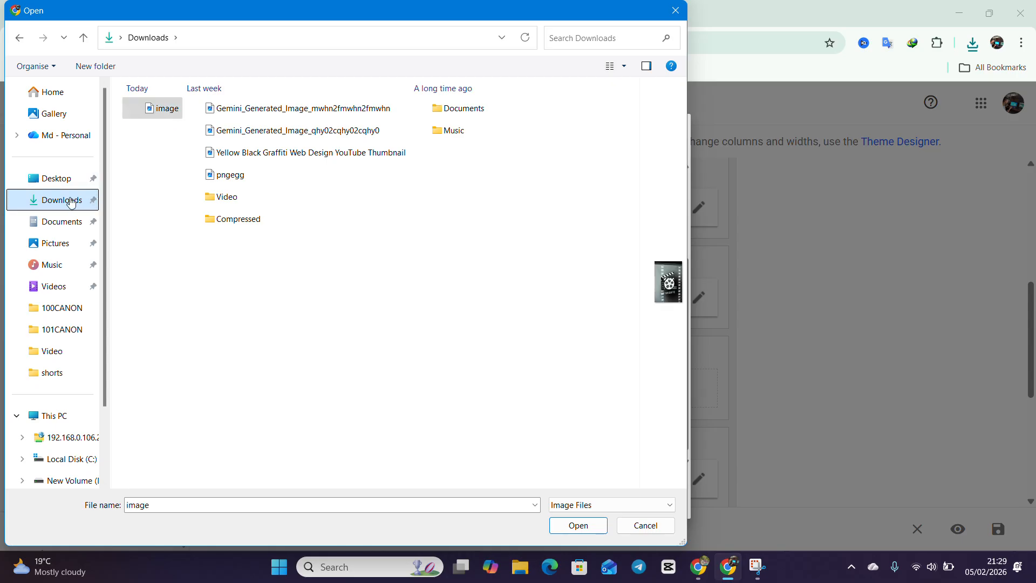
{"action": "left_click", "coordinate": [174, 110]}
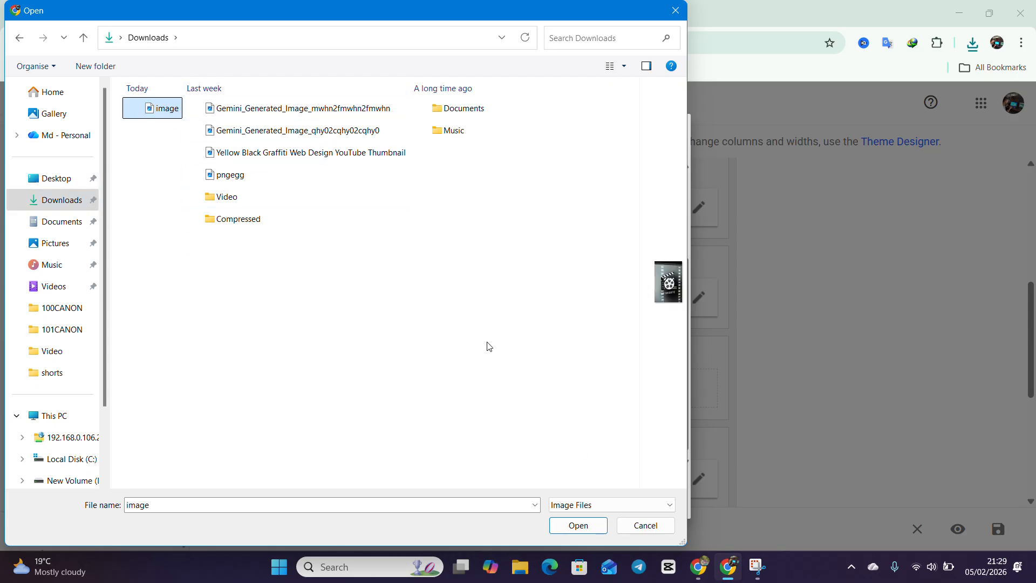
{"action": "left_click", "coordinate": [577, 525]}
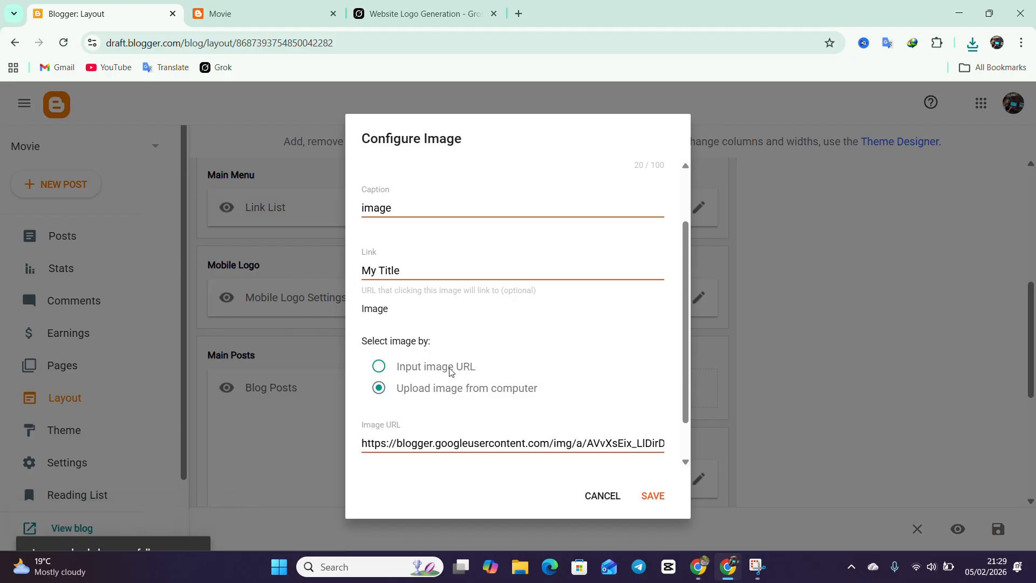
{"action": "scroll", "coordinate": [489, 265], "scroll_direction": "down", "scroll_amount": 5}
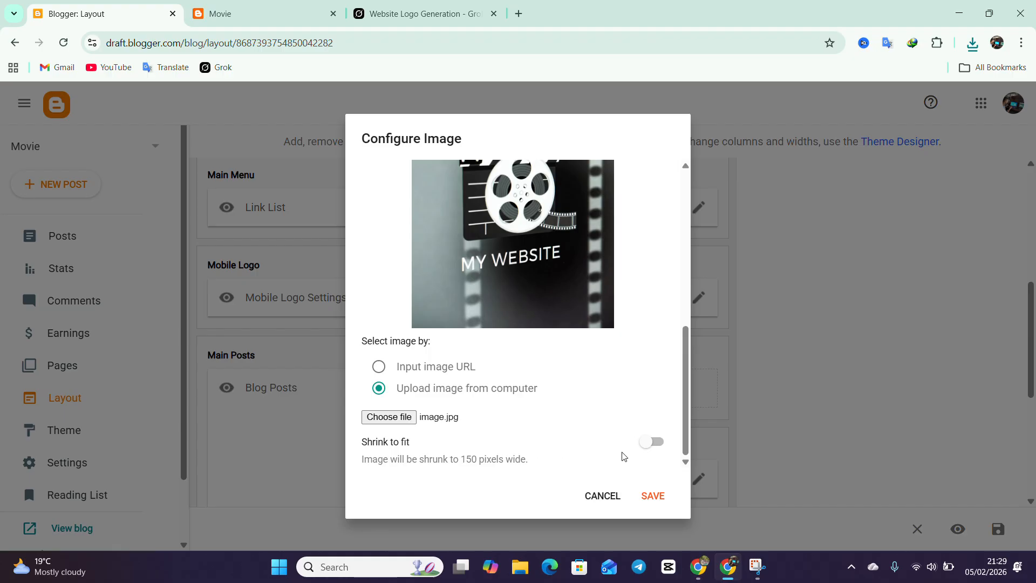
{"action": "left_click", "coordinate": [657, 444]}
{"action": "left_click", "coordinate": [657, 443]}
{"action": "left_click", "coordinate": [651, 496]}
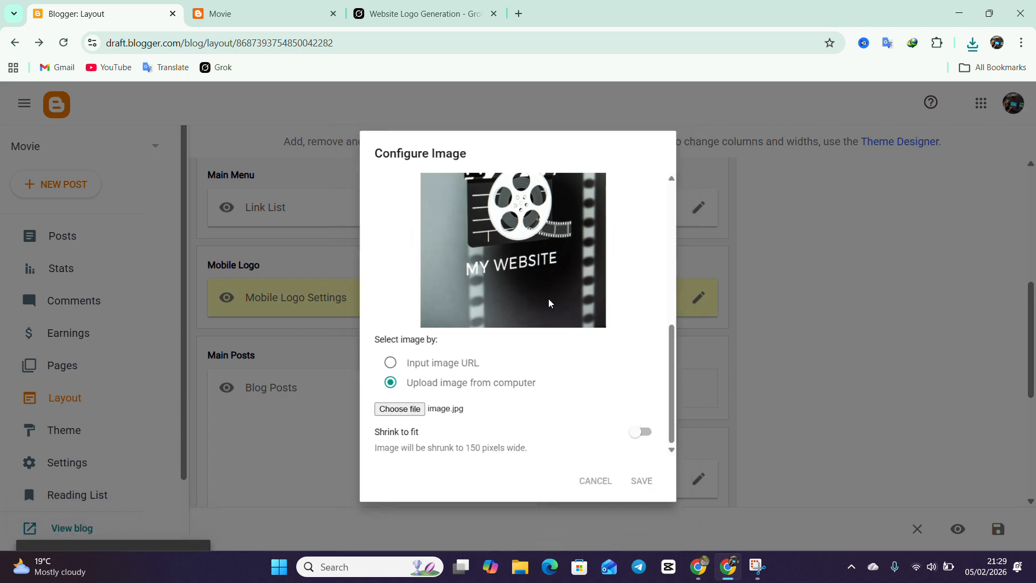
{"action": "scroll", "coordinate": [424, 360], "scroll_direction": "down", "scroll_amount": 5}
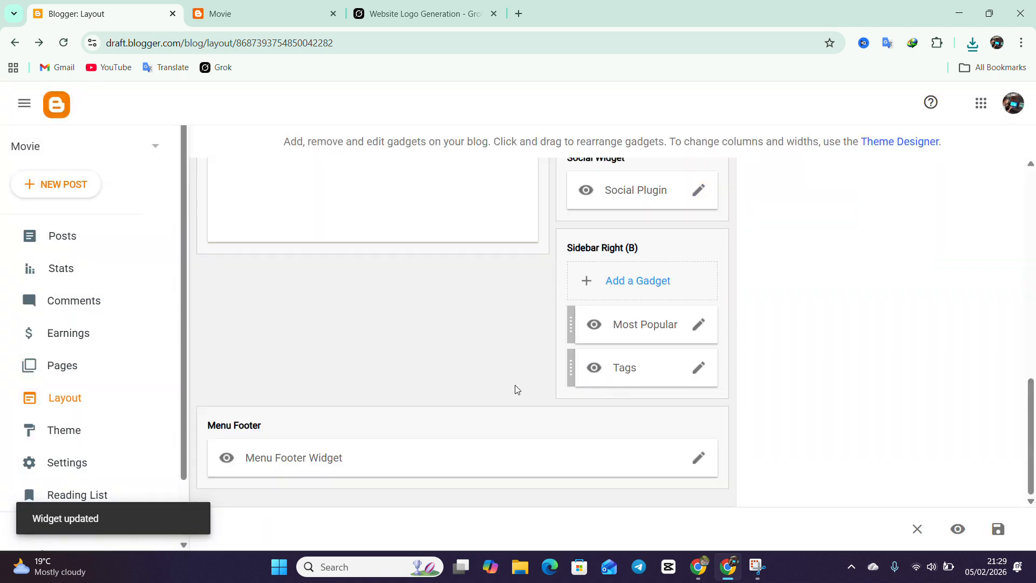
Step: Check the Tags gadget's label settings, close them without saving, and start a new blog post
{"action": "left_click", "coordinate": [699, 370]}
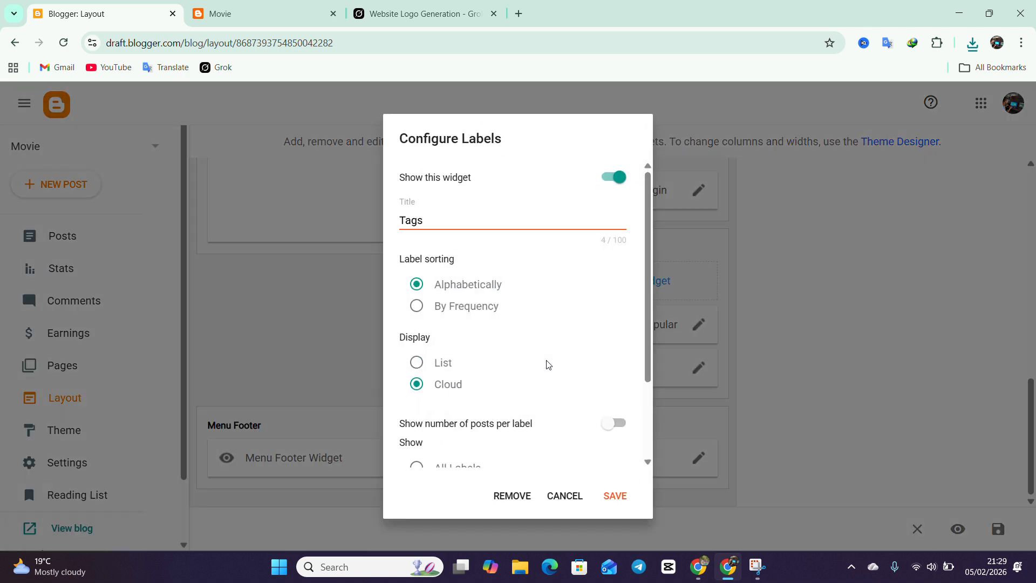
{"action": "left_click", "coordinate": [567, 495]}
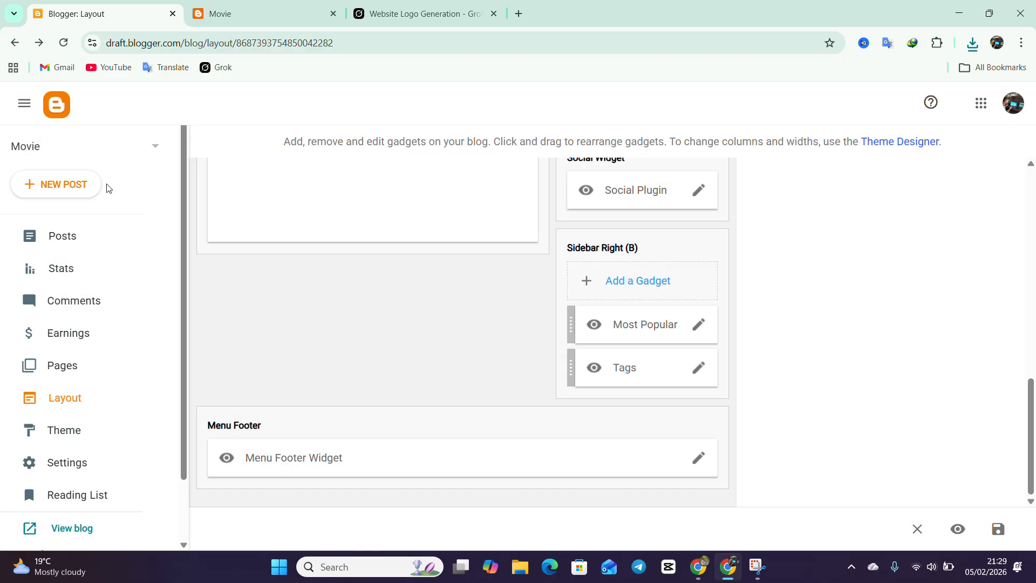
{"action": "left_click", "coordinate": [73, 186]}
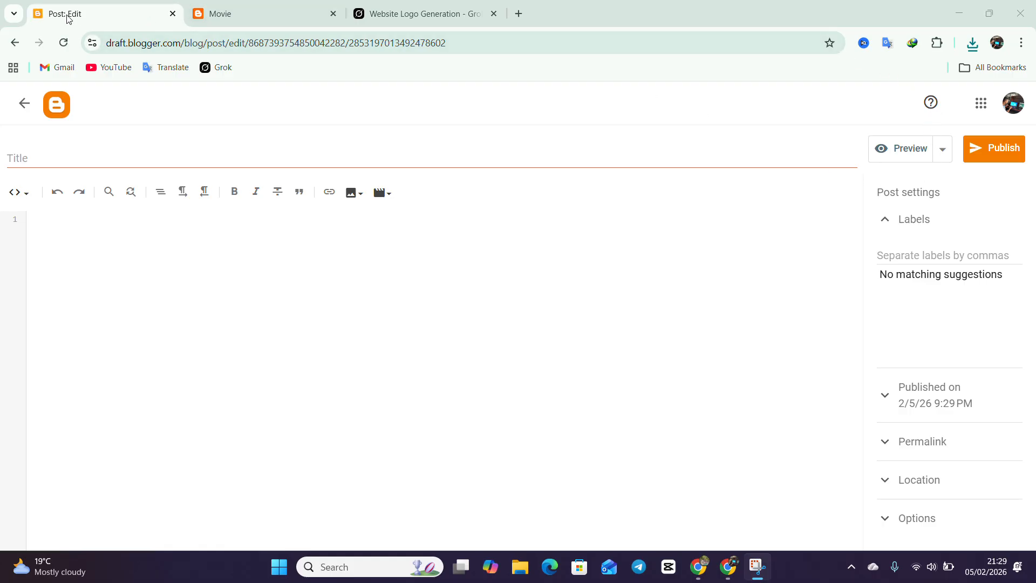
Step: Search Google for "movi box" in a new browser tab
{"action": "right_click", "coordinate": [625, 17]}
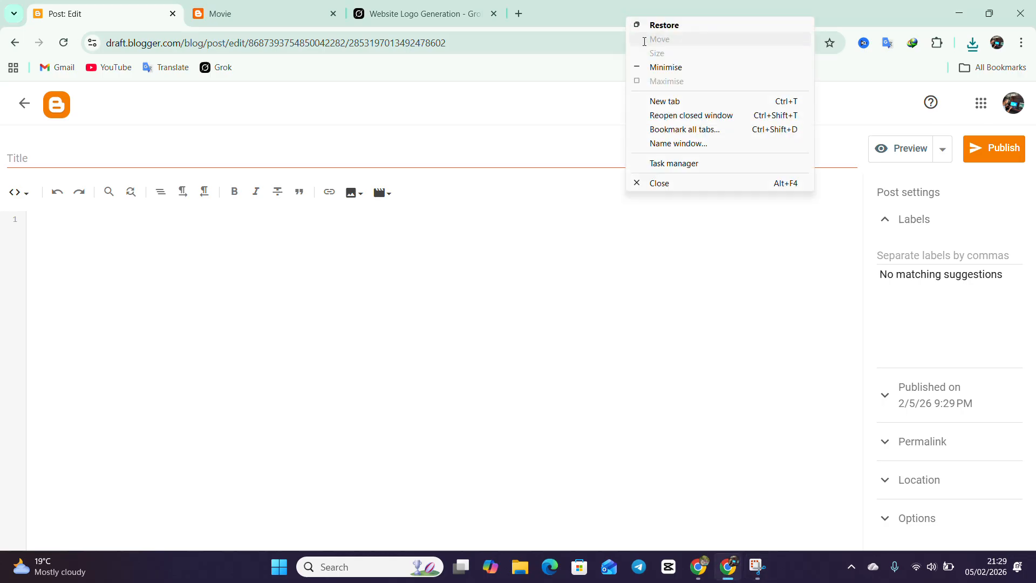
{"action": "left_click", "coordinate": [681, 99]}
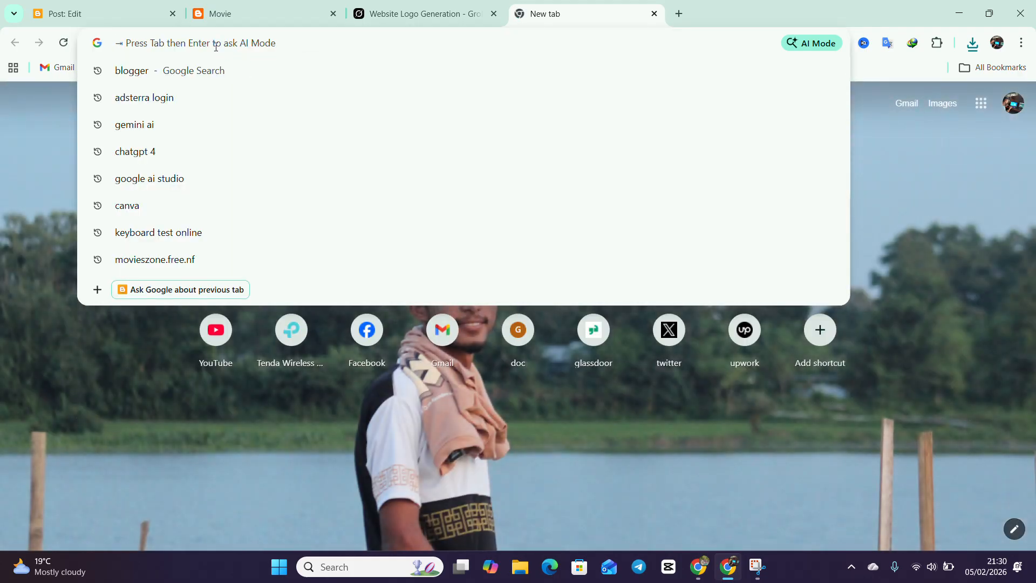
{"action": "type", "text": "movi "}
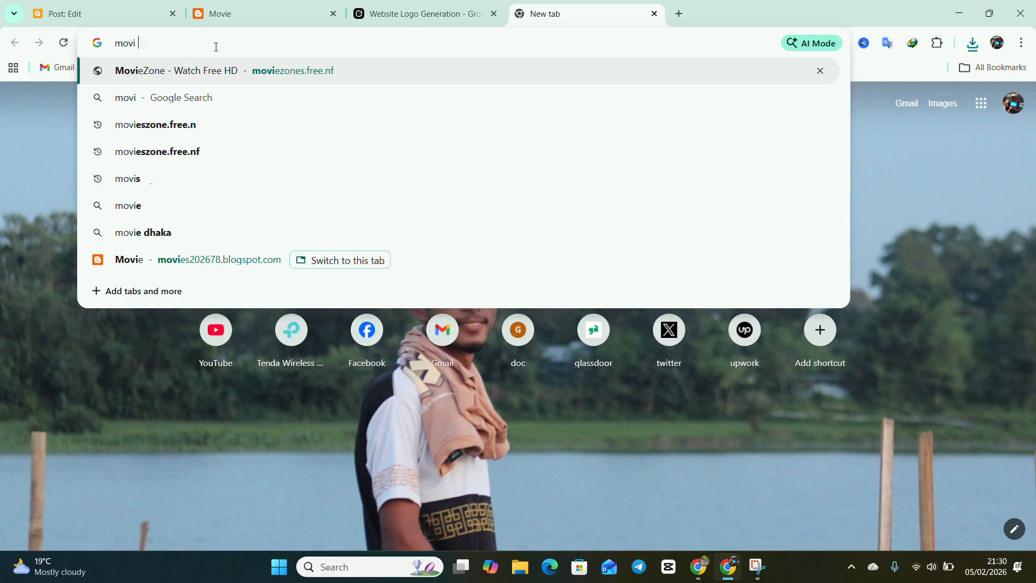
{"action": "type", "text": "box"}
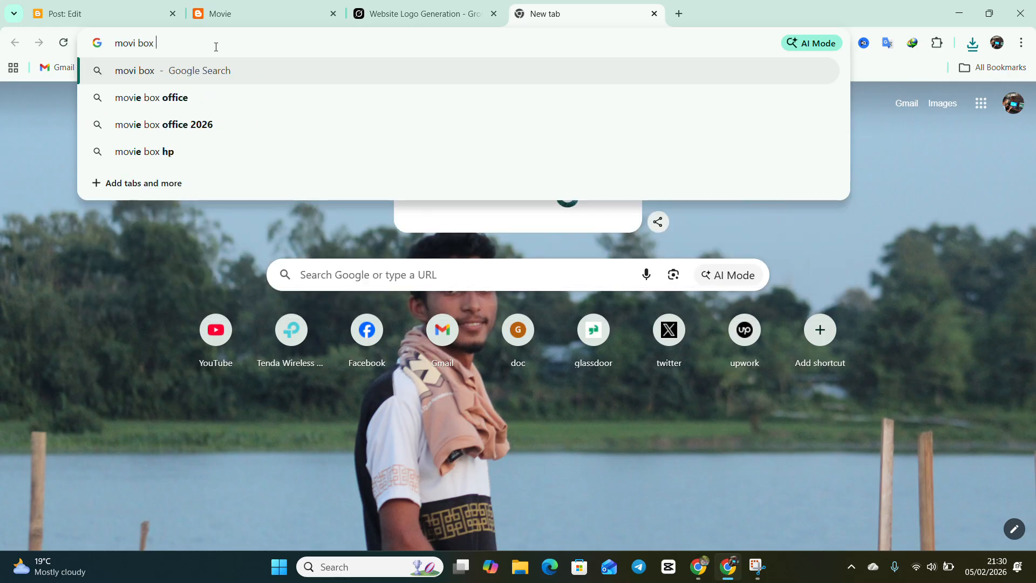
{"action": "key", "text": "Return"}
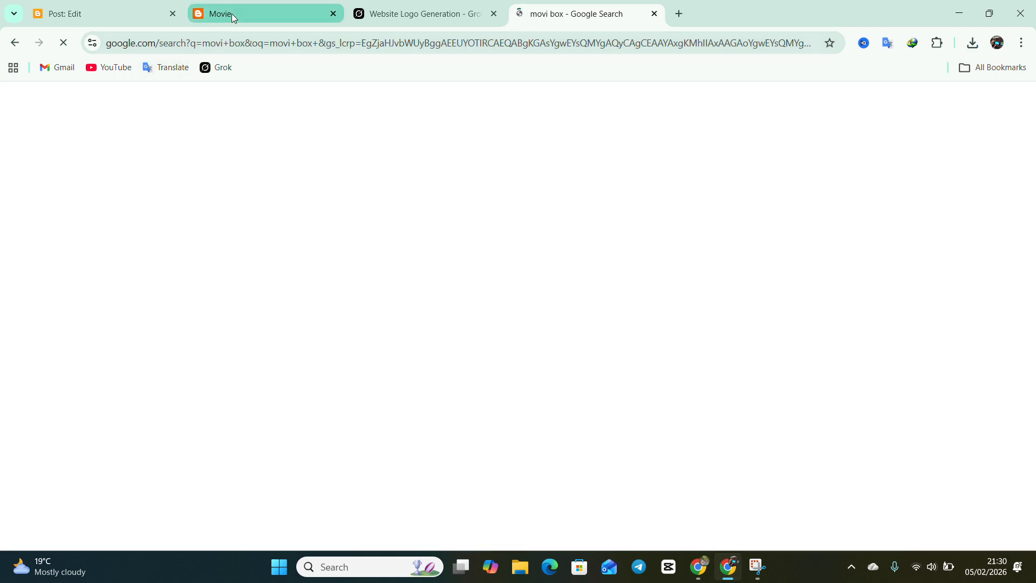
Step: Browse the search results and open the IMDb page "Moviebox (TV Series 2008–2012)"
{"action": "scroll", "coordinate": [293, 310], "scroll_direction": "down", "scroll_amount": 5}
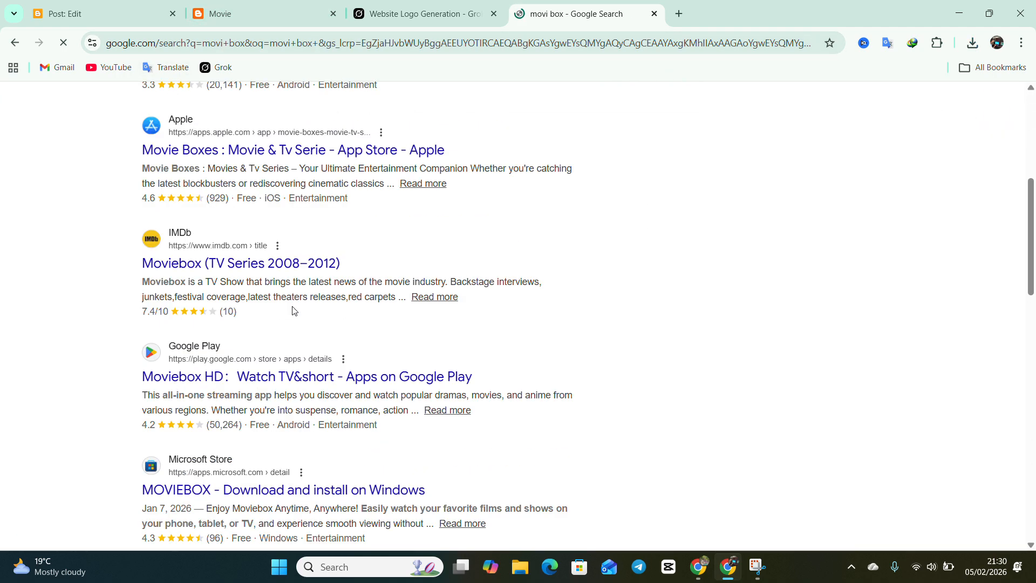
{"action": "scroll", "coordinate": [296, 318], "scroll_direction": "down", "scroll_amount": 8}
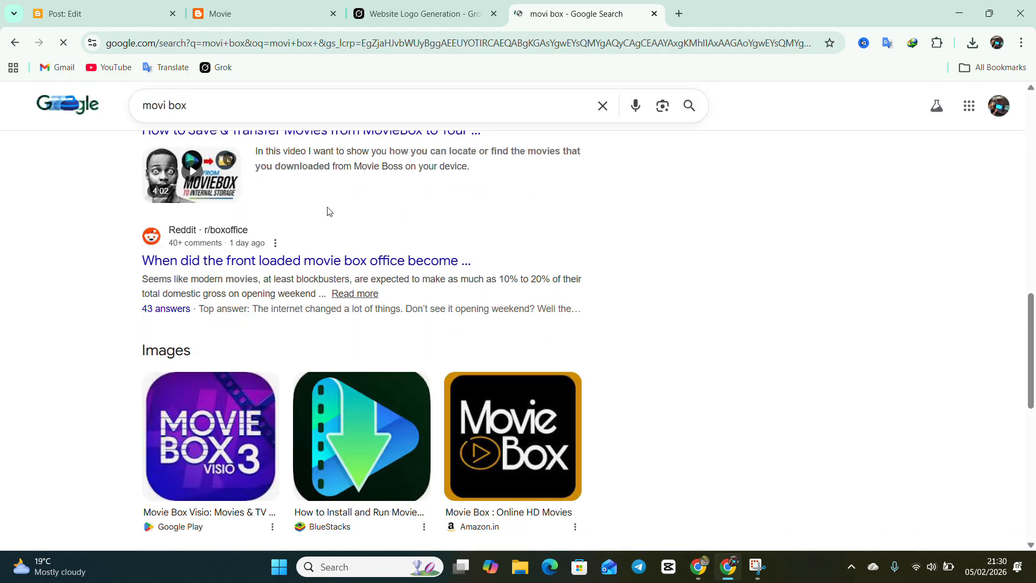
{"action": "scroll", "coordinate": [331, 232], "scroll_direction": "down", "scroll_amount": 6}
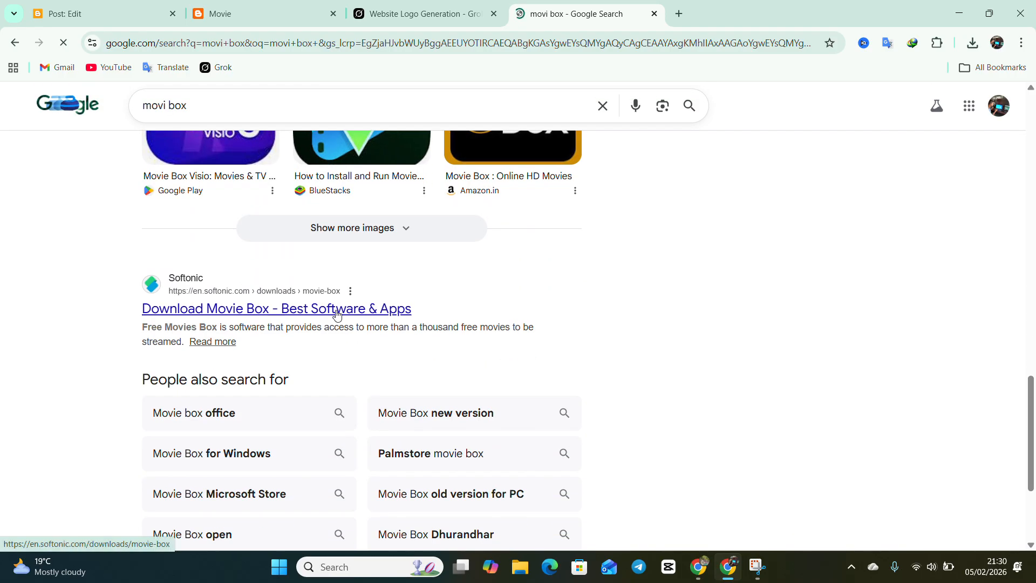
{"action": "scroll", "coordinate": [335, 302], "scroll_direction": "down", "scroll_amount": 3}
{"action": "scroll", "coordinate": [324, 270], "scroll_direction": "up", "scroll_amount": 15}
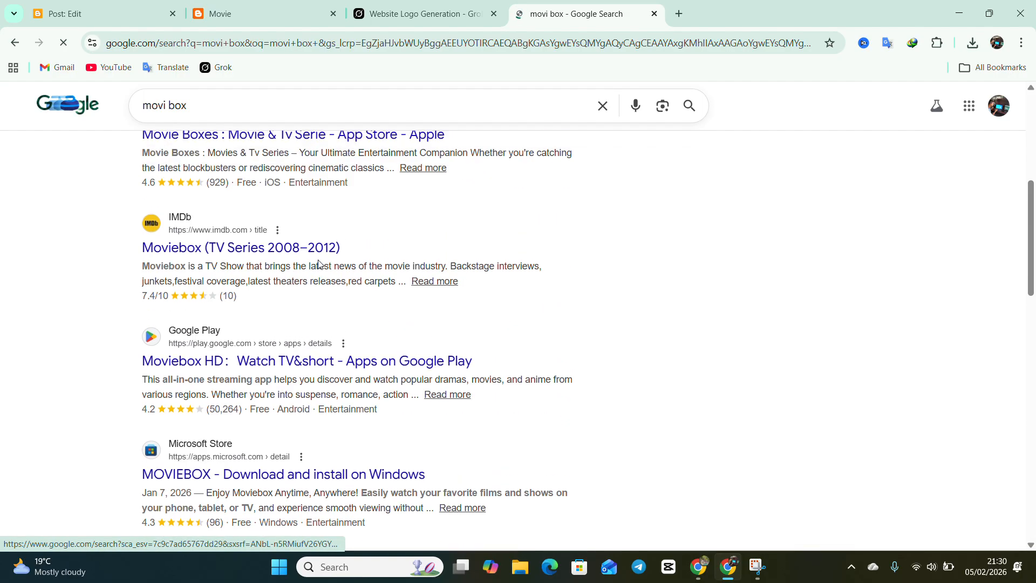
{"action": "scroll", "coordinate": [318, 264], "scroll_direction": "up", "scroll_amount": 3}
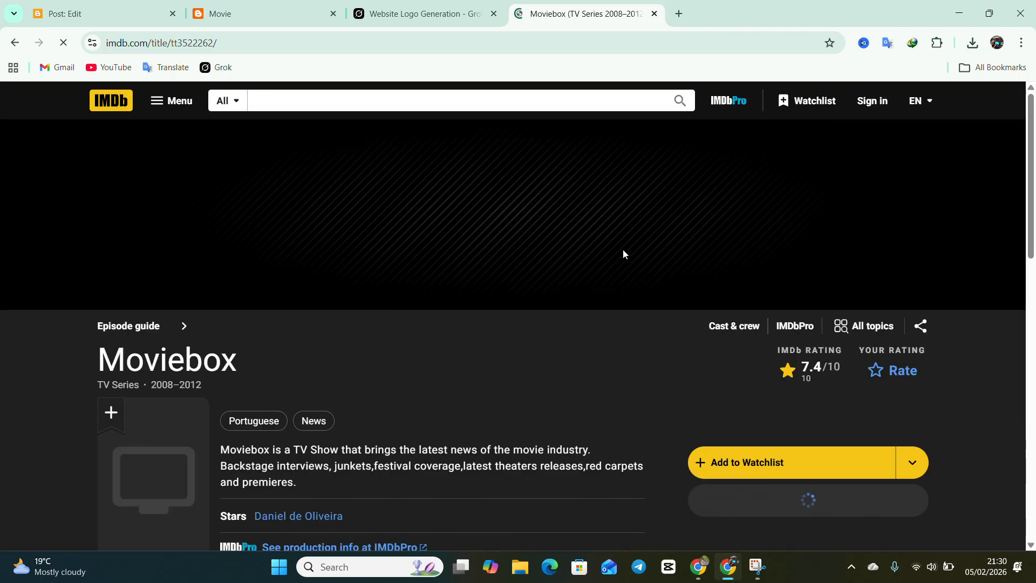
Step: Look through the Moviebox page on IMDb and open its Portuguese related interest
{"action": "scroll", "coordinate": [535, 263], "scroll_direction": "down", "scroll_amount": 2}
{"action": "scroll", "coordinate": [535, 266], "scroll_direction": "down", "scroll_amount": 14}
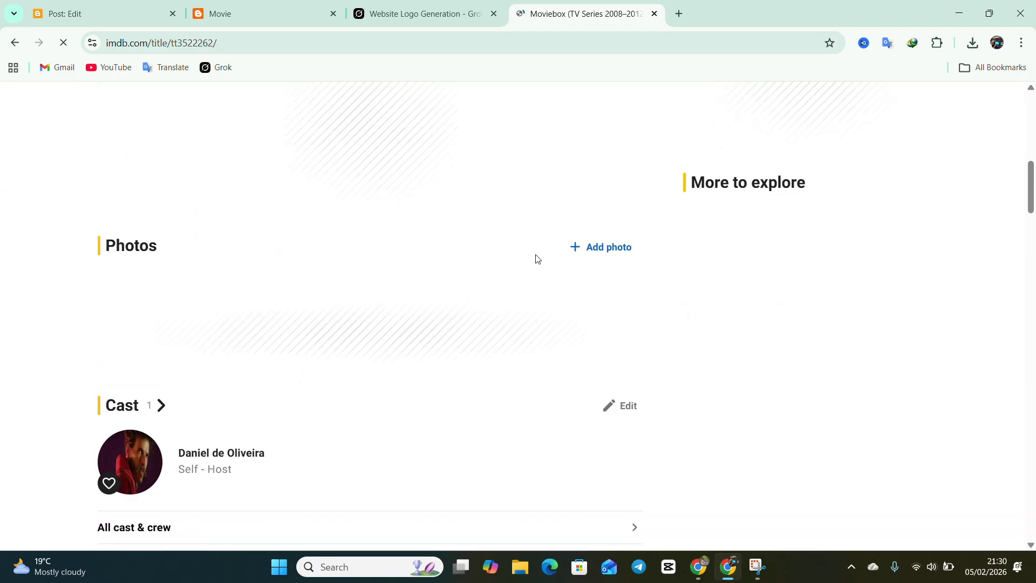
{"action": "scroll", "coordinate": [535, 256], "scroll_direction": "down", "scroll_amount": 5}
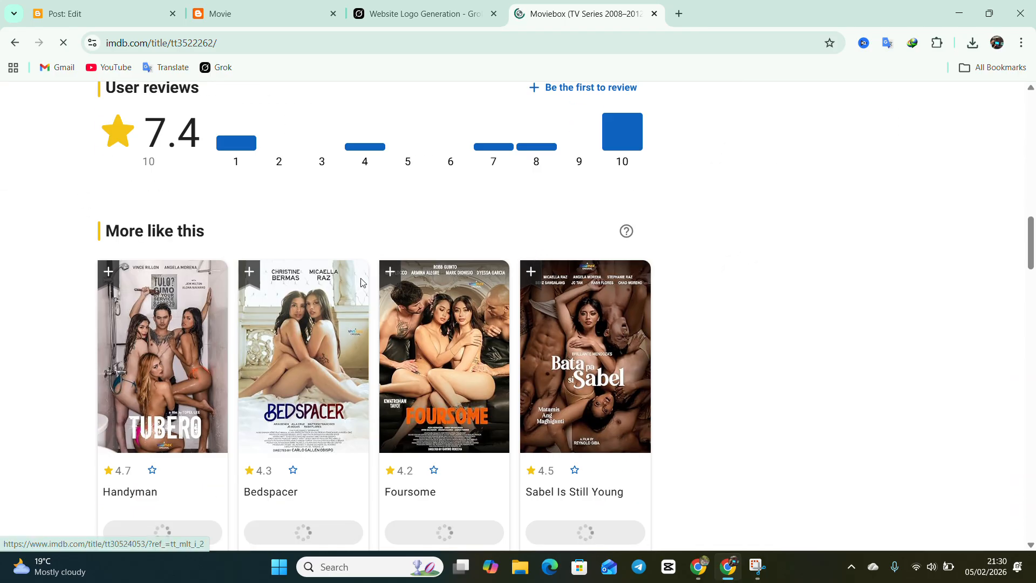
{"action": "scroll", "coordinate": [439, 268], "scroll_direction": "down", "scroll_amount": 8}
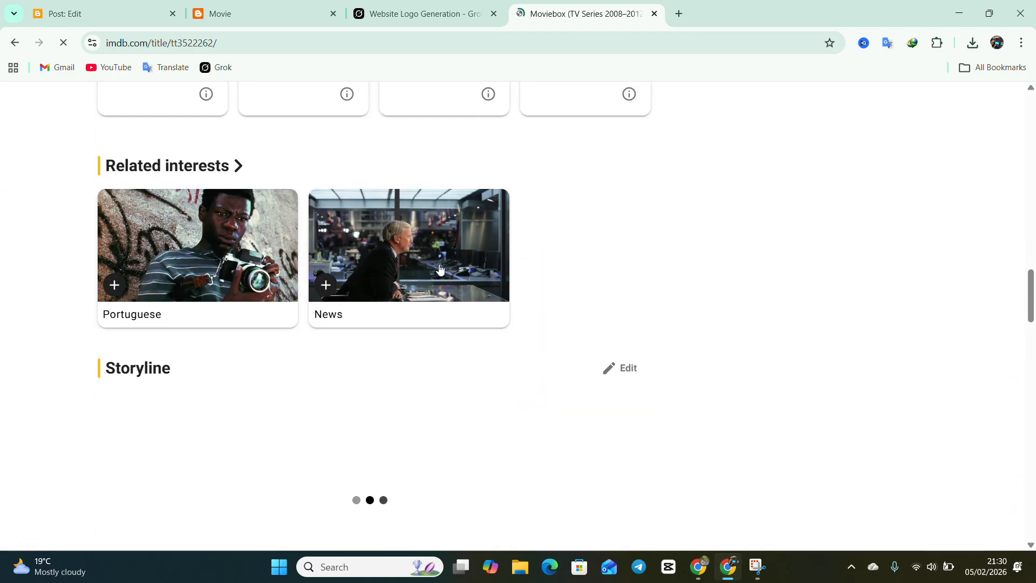
{"action": "left_click", "coordinate": [181, 231]}
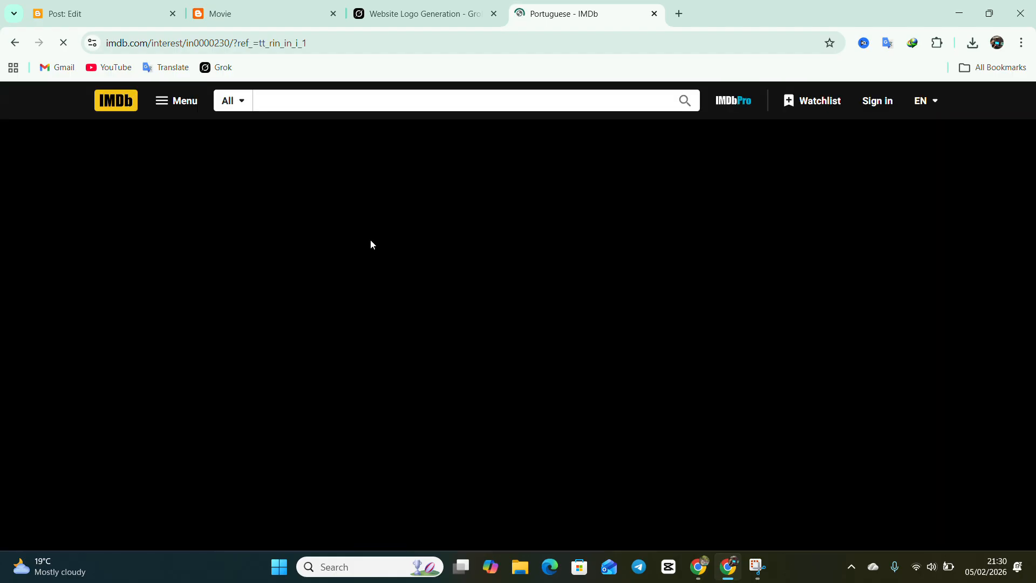
Step: Open the Bacurau title page from the ranked list of Portuguese movies
{"action": "scroll", "coordinate": [406, 287], "scroll_direction": "down", "scroll_amount": 9}
{"action": "scroll", "coordinate": [407, 286], "scroll_direction": "down", "scroll_amount": 3}
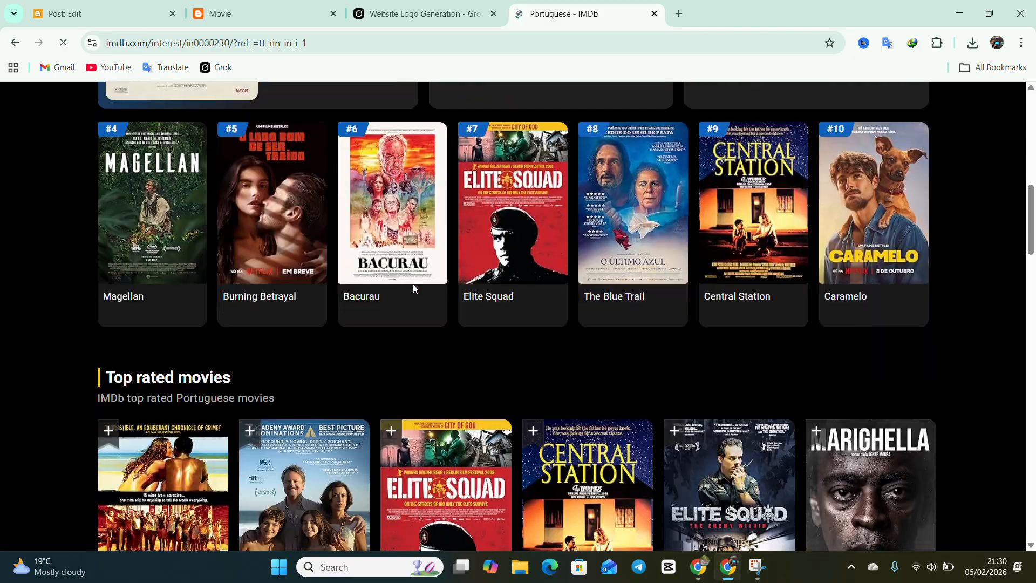
{"action": "left_click", "coordinate": [409, 244]}
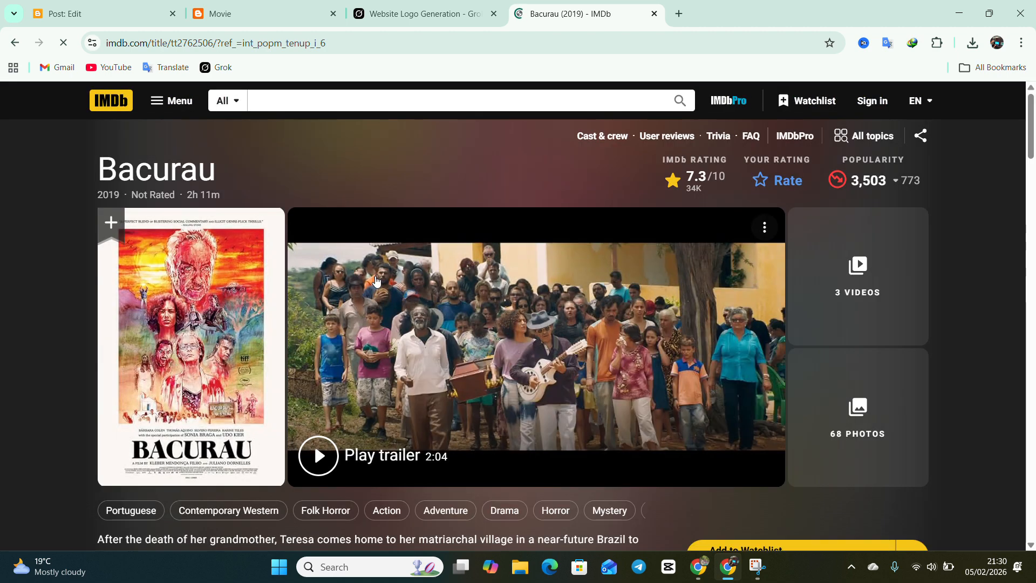
{"action": "right_click", "coordinate": [376, 240]}
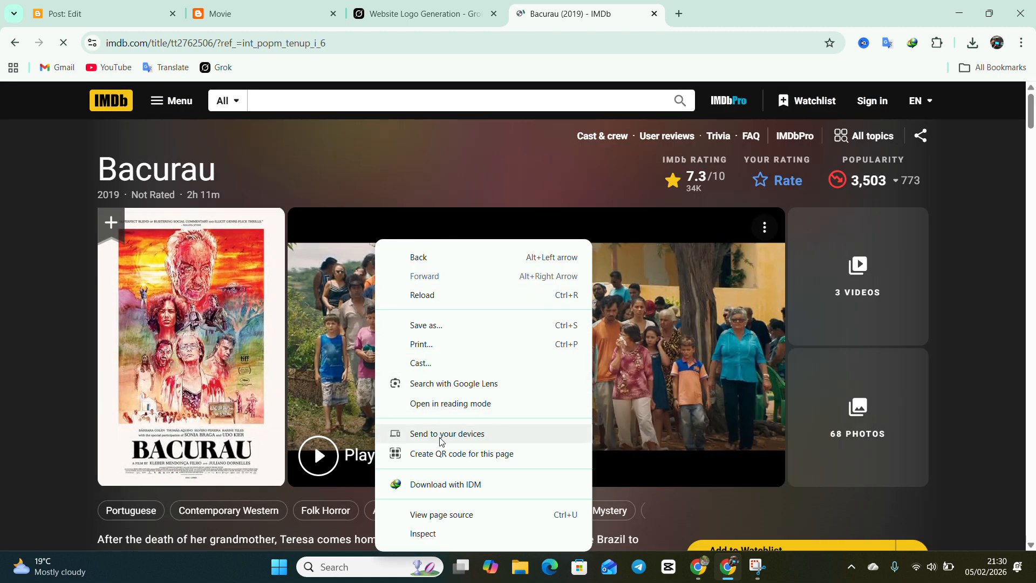
{"action": "left_click", "coordinate": [565, 241]}
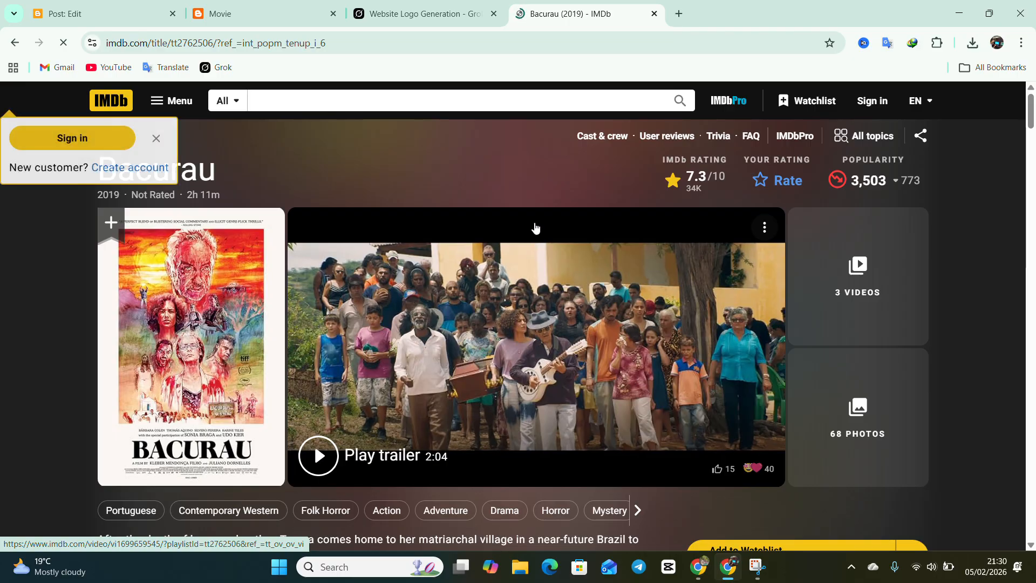
{"action": "scroll", "coordinate": [535, 228], "scroll_direction": "down", "scroll_amount": 5}
{"action": "scroll", "coordinate": [539, 233], "scroll_direction": "up", "scroll_amount": 3}
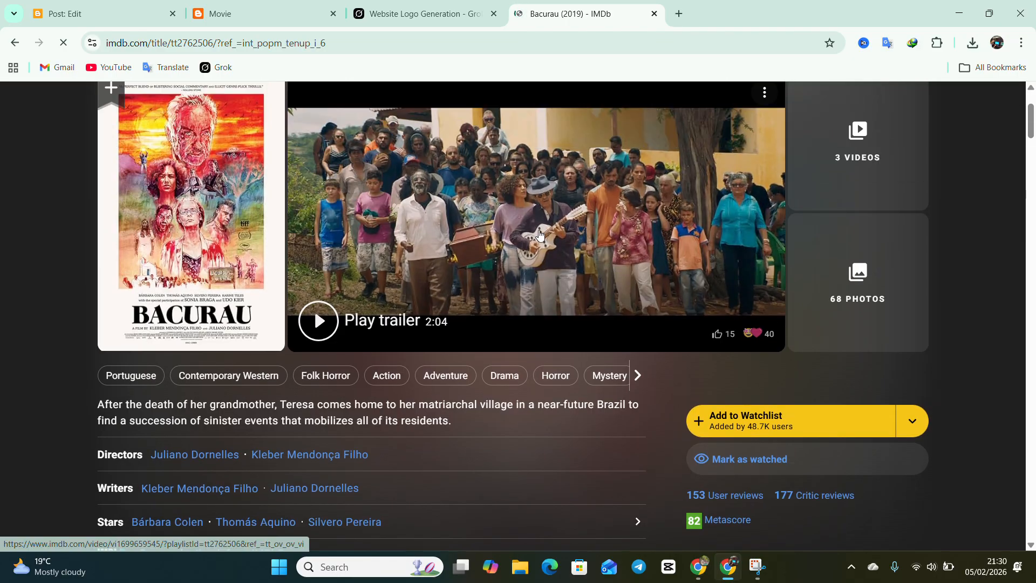
{"action": "scroll", "coordinate": [539, 233], "scroll_direction": "up", "scroll_amount": 3}
{"action": "right_click", "coordinate": [537, 249]}
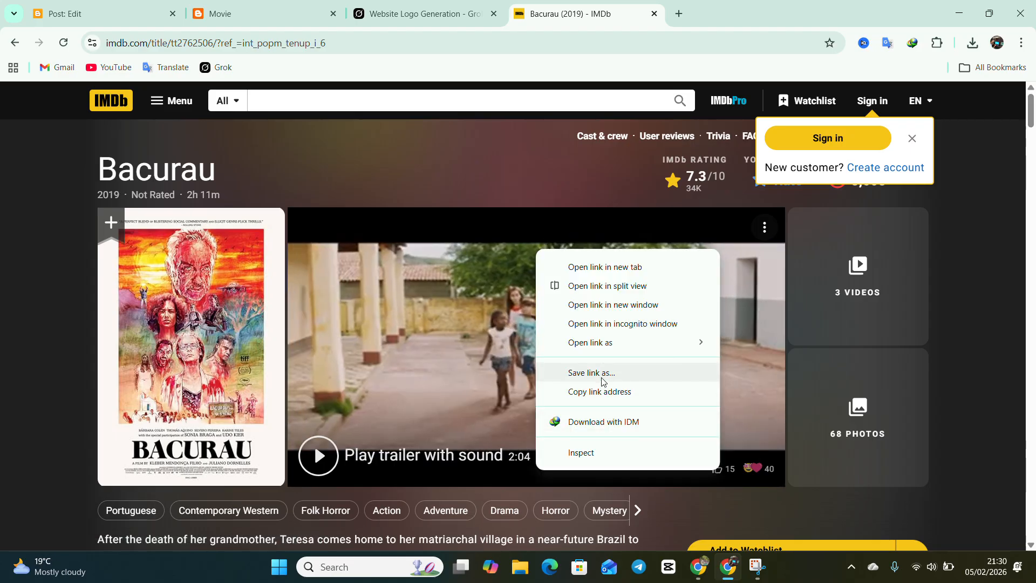
{"action": "left_click", "coordinate": [485, 227]}
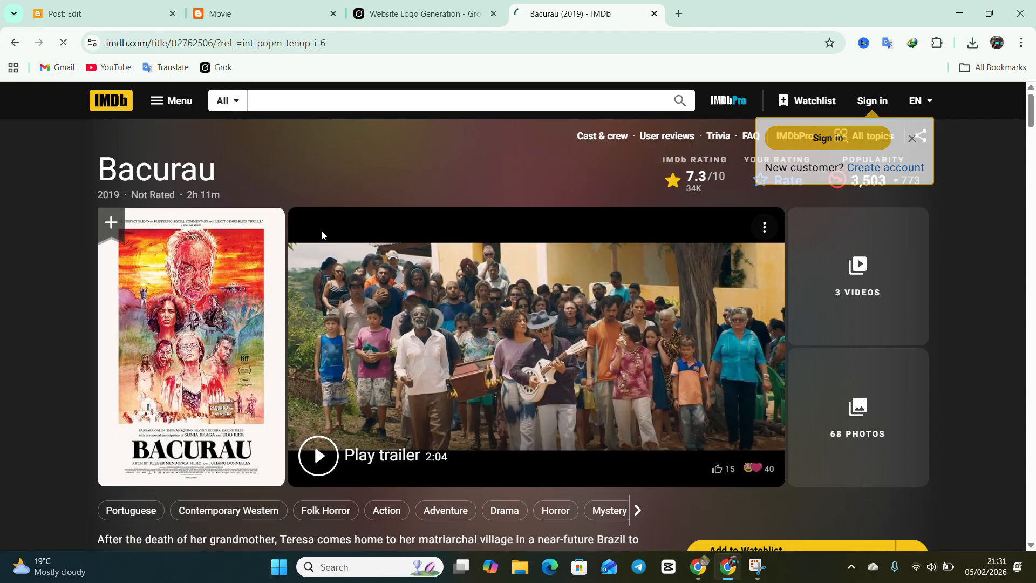
Step: Open the Bacurau official trailer's video page and dismiss the screen capture overlay
{"action": "left_click", "coordinate": [322, 235]}
{"action": "key", "text": "ctrl+a"}
{"action": "scroll", "coordinate": [322, 236], "scroll_direction": "down", "scroll_amount": 3}
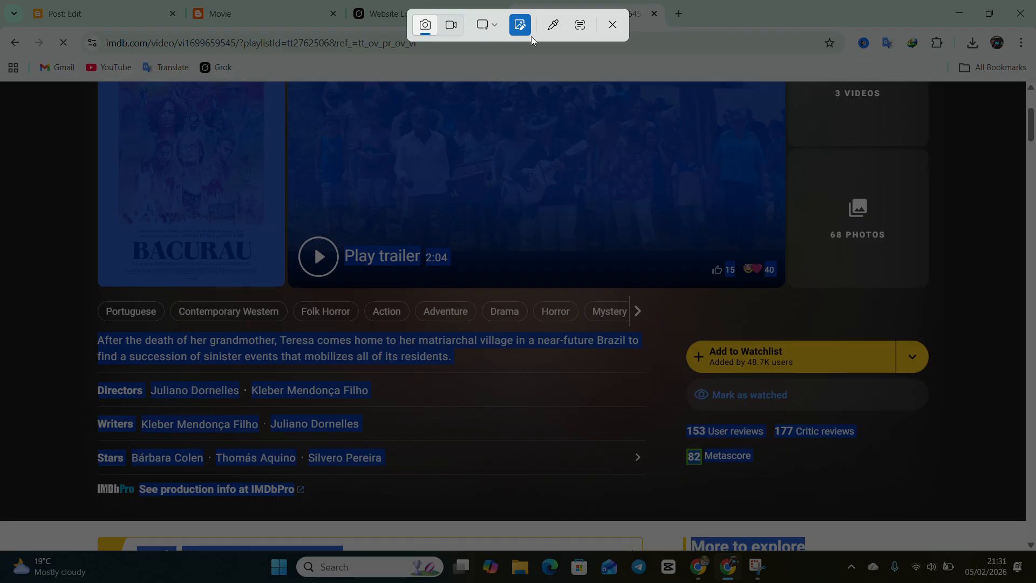
{"action": "left_click", "coordinate": [612, 24]}
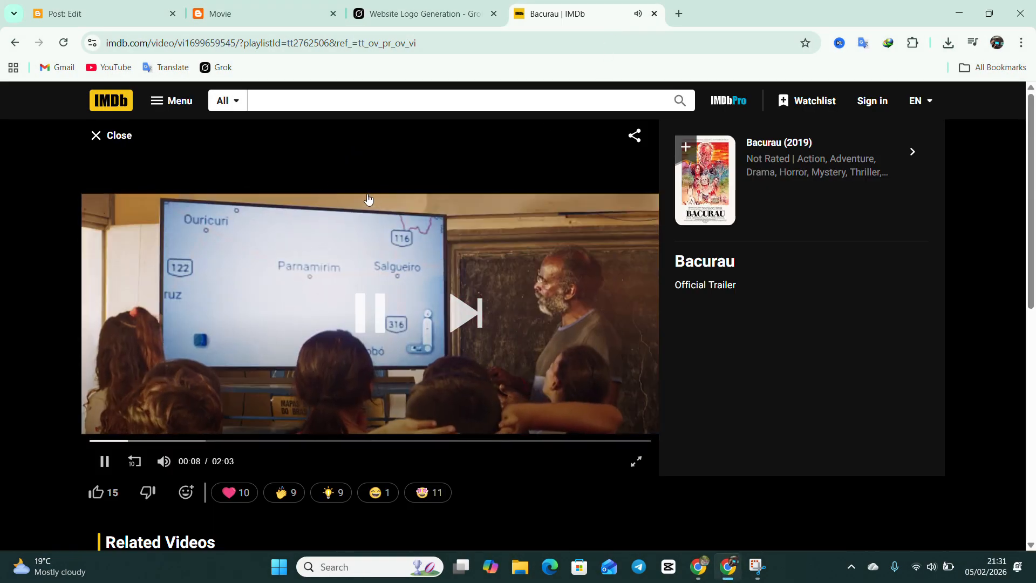
Step: Select and copy all the text on the Bacurau trailer page, and pause the trailer
{"action": "left_click_drag", "start_coordinate": [559, 346], "coordinate": [1001, 524]}
{"action": "right_click", "coordinate": [890, 409]}
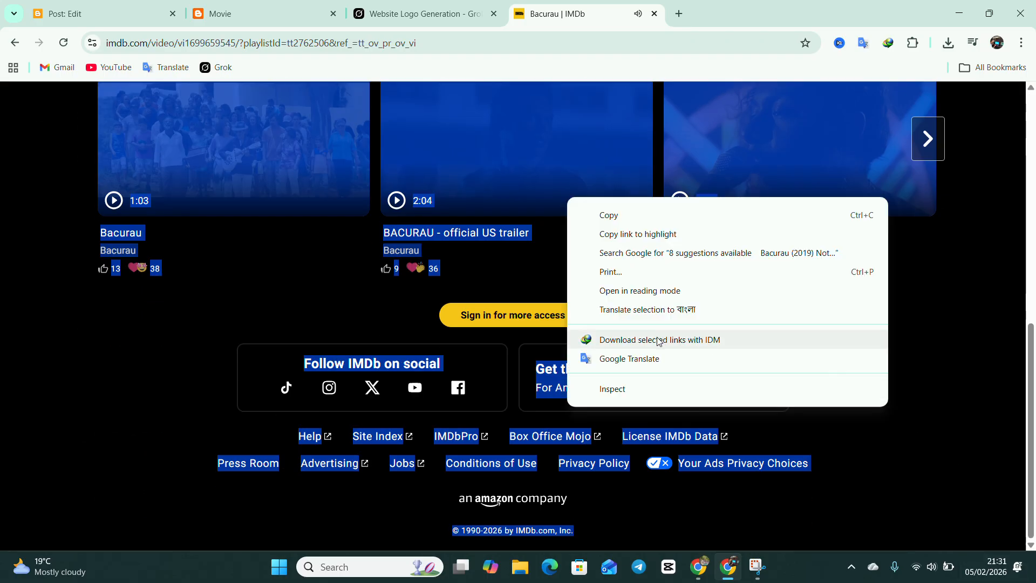
{"action": "left_click", "coordinate": [617, 217]}
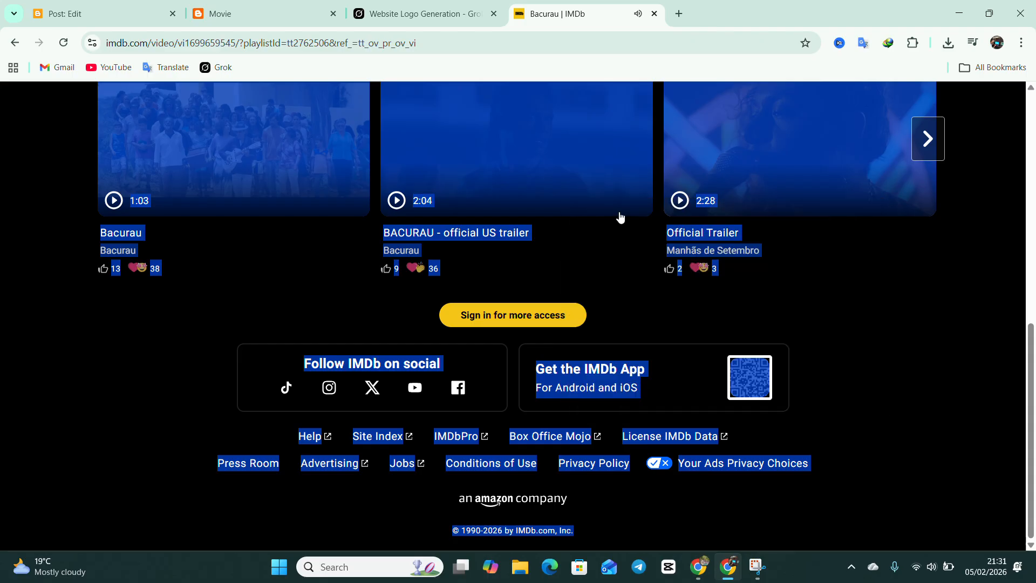
{"action": "scroll", "coordinate": [620, 217], "scroll_direction": "up", "scroll_amount": 7}
{"action": "scroll", "coordinate": [528, 202], "scroll_direction": "up", "scroll_amount": 2}
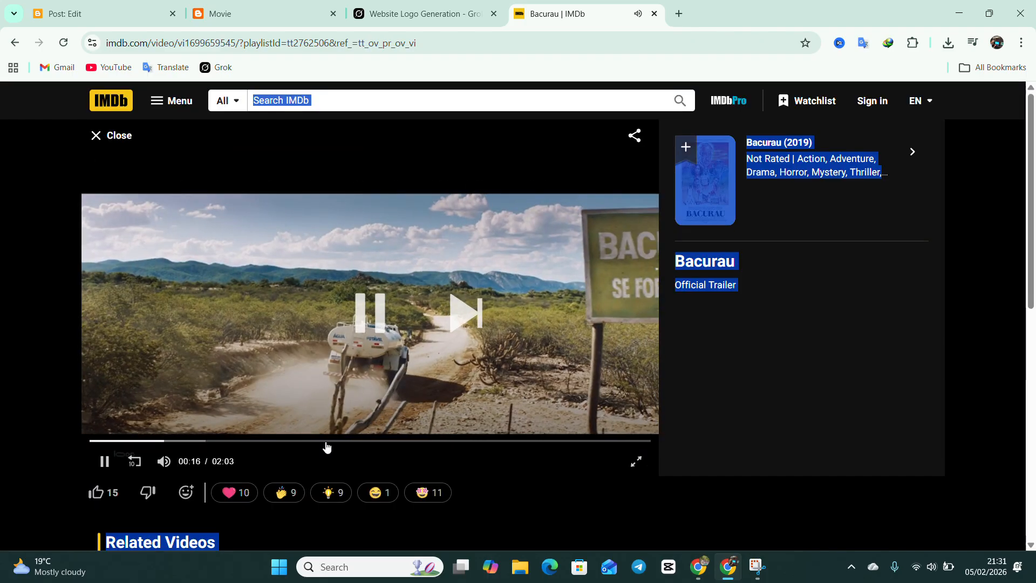
{"action": "left_click", "coordinate": [104, 460]}
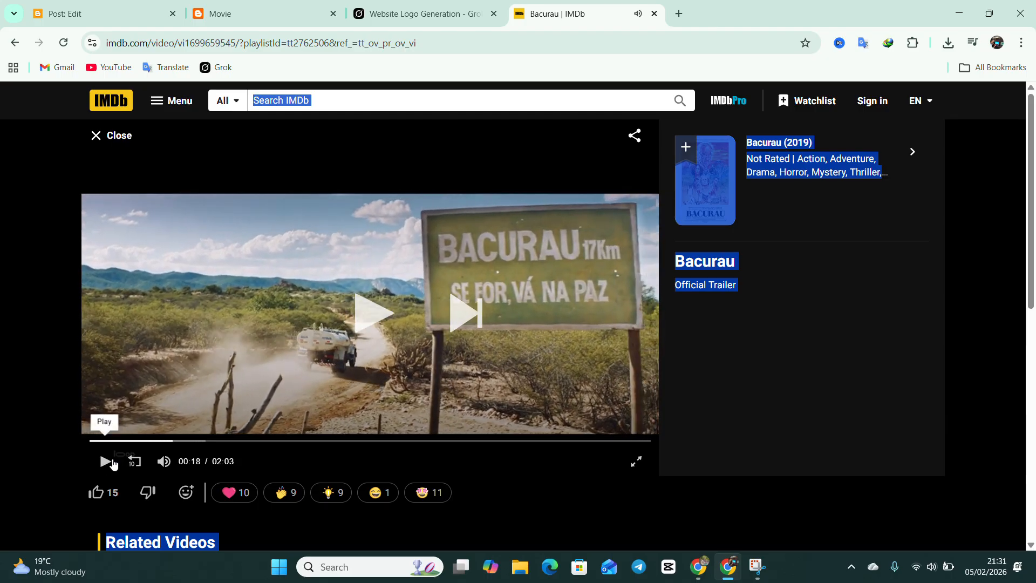
Step: Return to the Blogger post draft, title it "New Move", and paste the copied IMDb page text into the body
{"action": "left_click", "coordinate": [115, 20]}
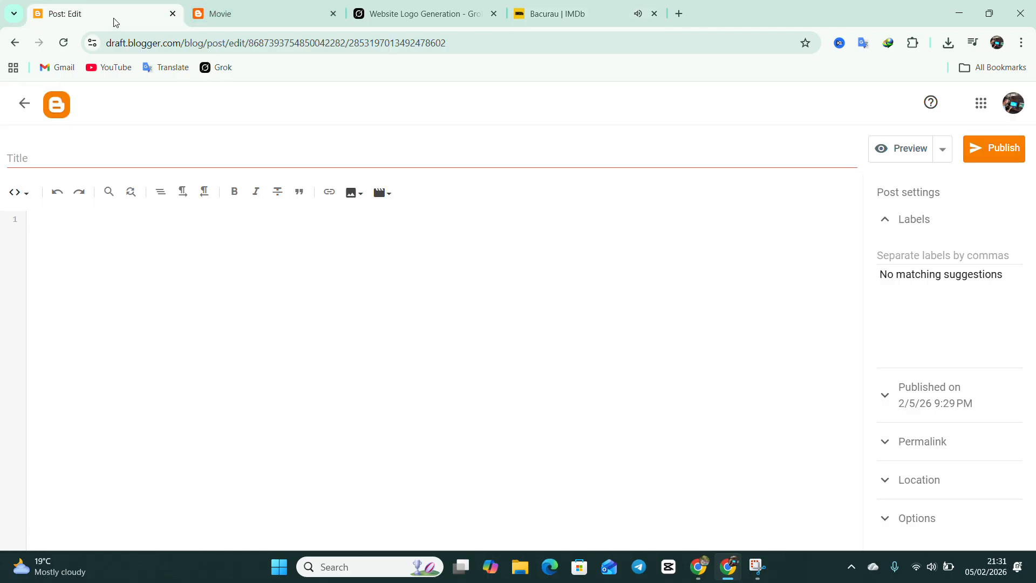
{"action": "left_click", "coordinate": [239, 160]}
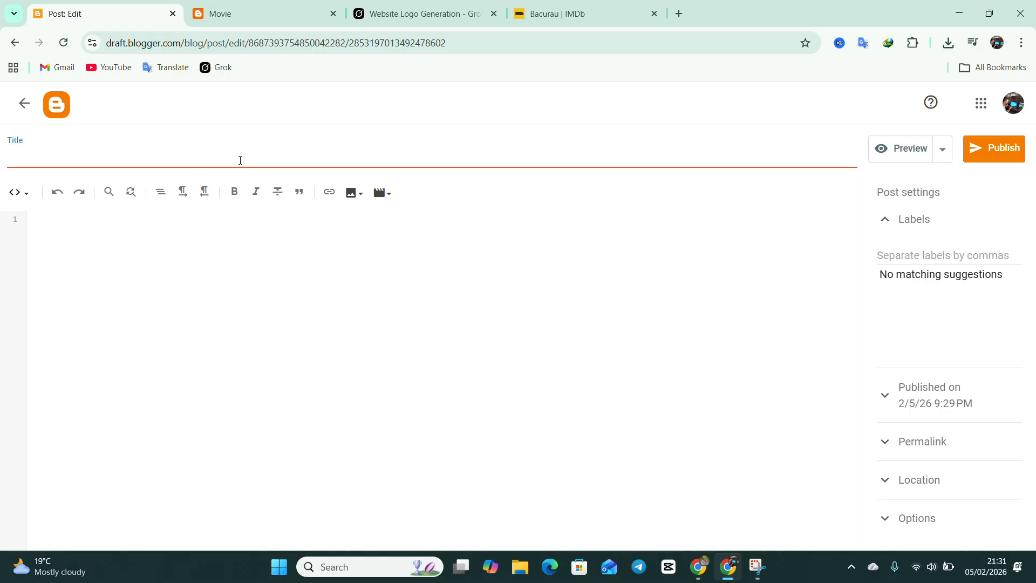
{"action": "type", "text": "New Move"}
{"action": "left_click", "coordinate": [280, 244]}
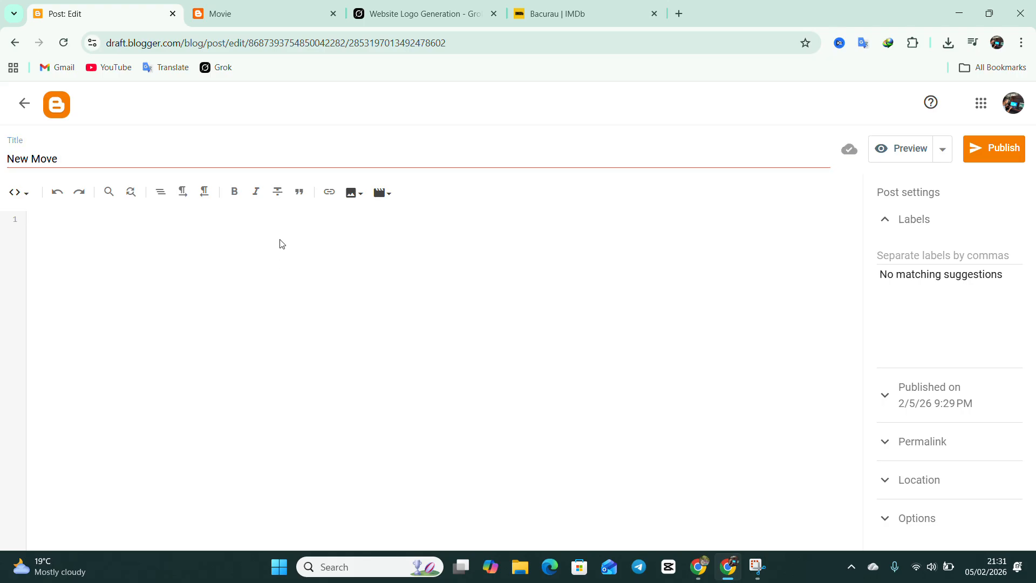
{"action": "key", "text": "ctrl+v"}
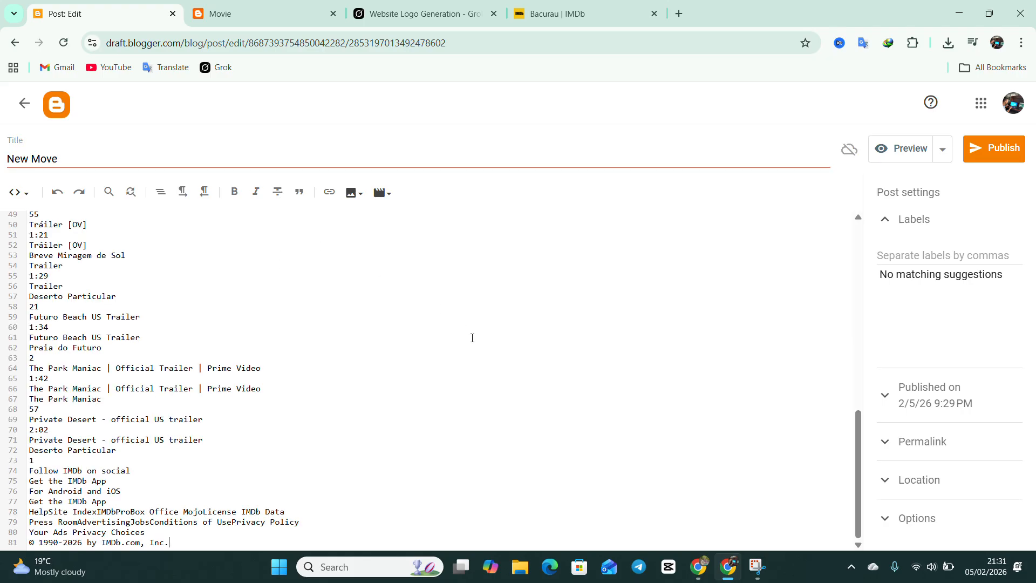
{"action": "scroll", "coordinate": [493, 394], "scroll_direction": "up", "scroll_amount": 10}
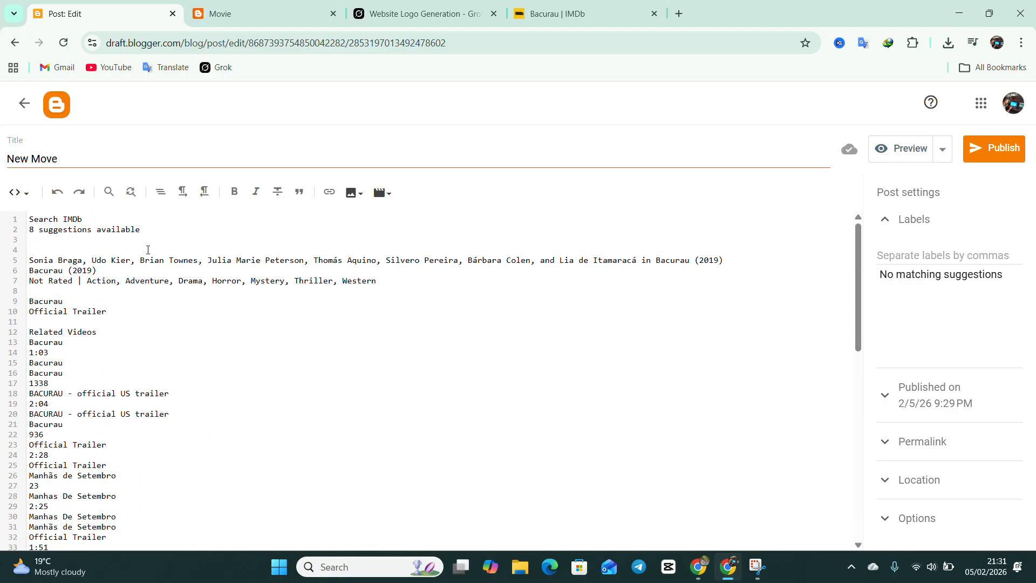
Step: Switch the post editor to Compose view and replace the entire body text with the copied IMDb page content in its original formatting
{"action": "left_click", "coordinate": [989, 13]}
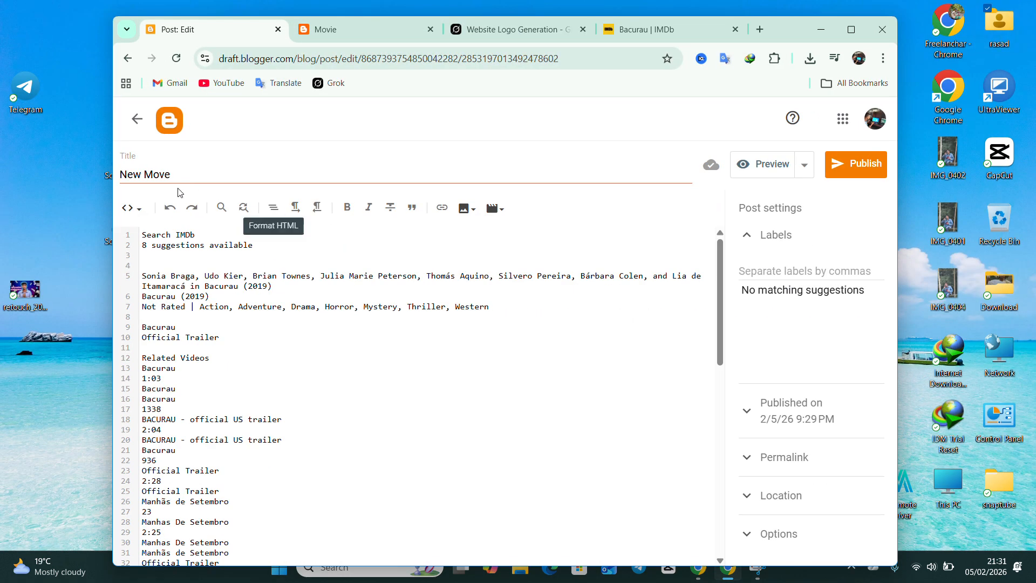
{"action": "left_click", "coordinate": [131, 209]}
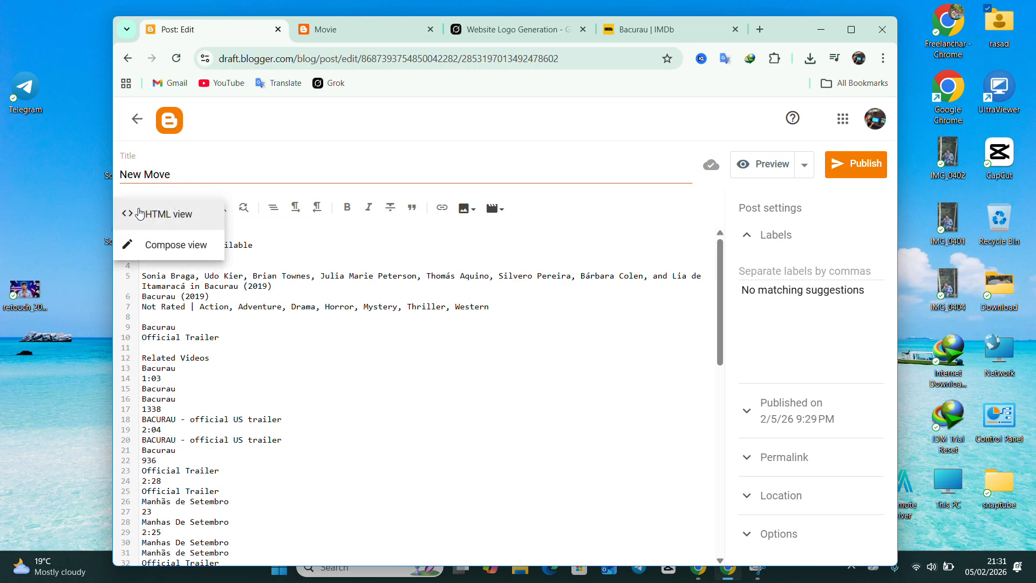
{"action": "left_click", "coordinate": [170, 244]}
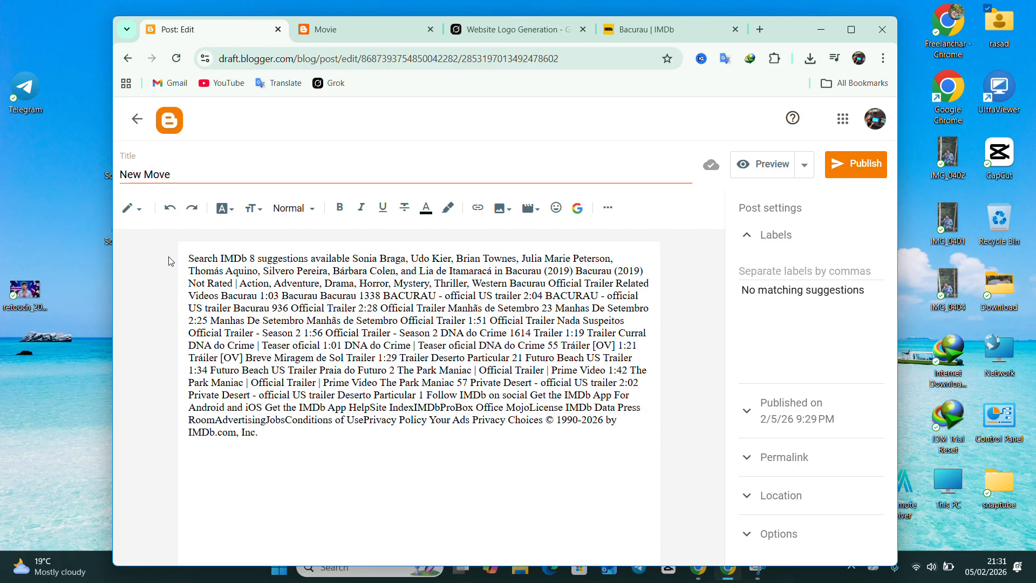
{"action": "left_click_drag", "start_coordinate": [193, 252], "coordinate": [477, 507]}
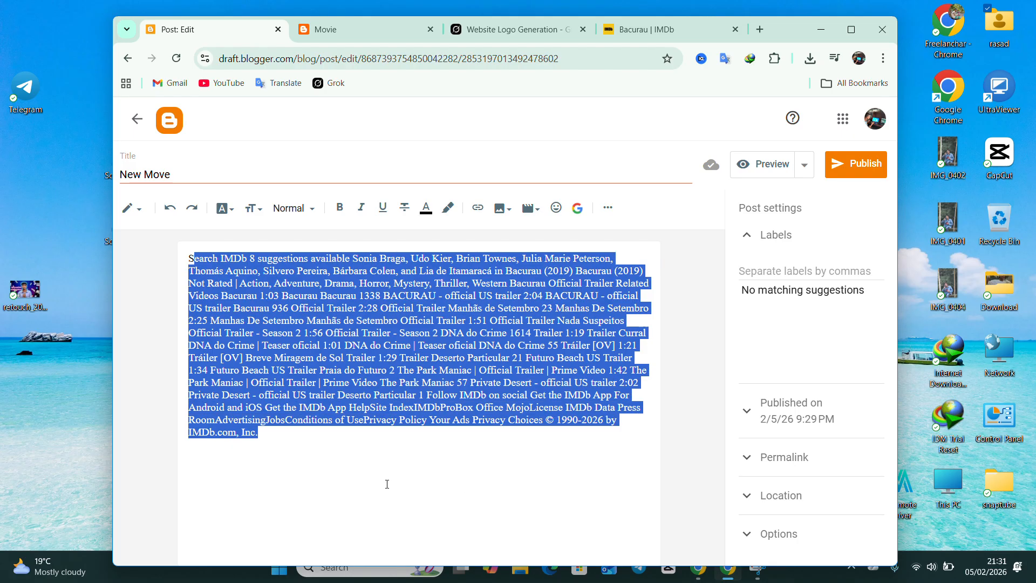
{"action": "left_click_drag", "start_coordinate": [387, 484], "coordinate": [187, 231]}
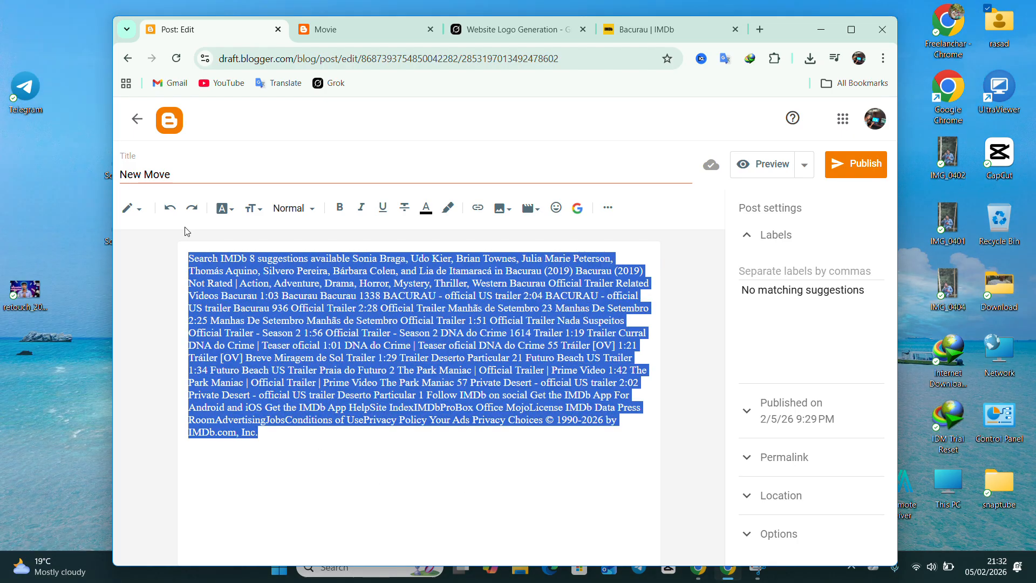
{"action": "key", "text": "ctrl+v"}
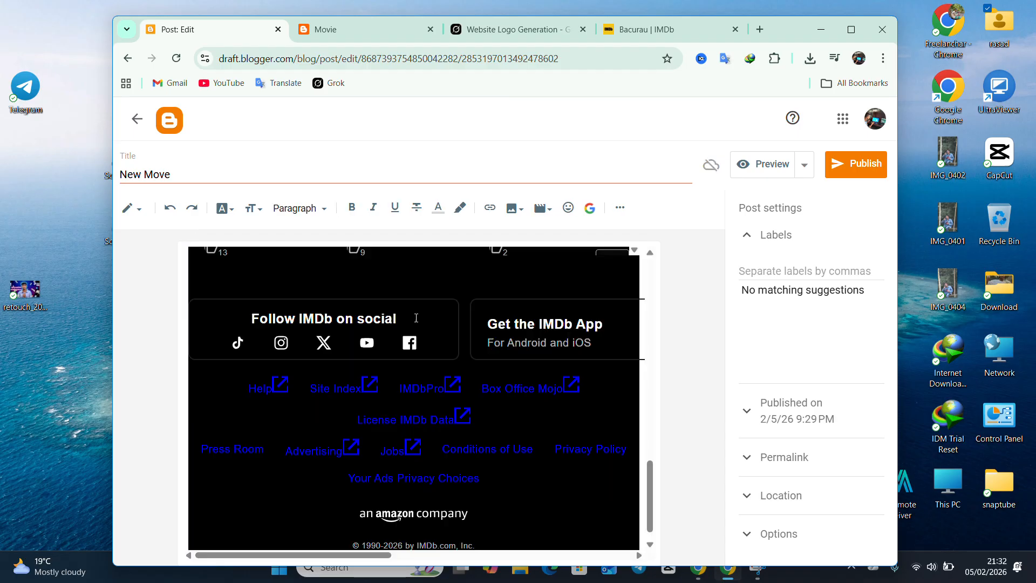
{"action": "scroll", "coordinate": [416, 317], "scroll_direction": "down", "scroll_amount": 1}
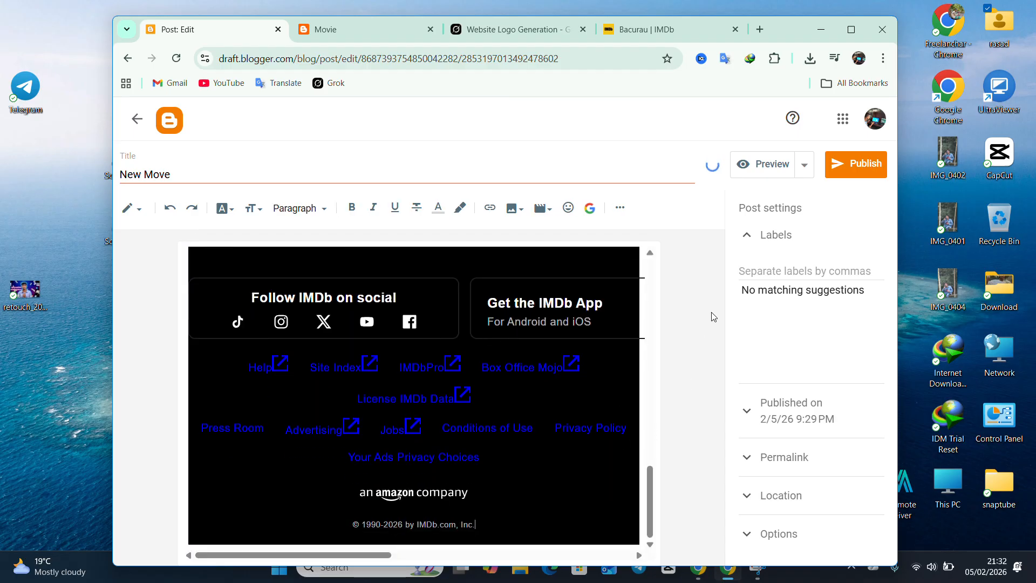
Step: Publish the "New Move" post and reload the live Movie blog's home page
{"action": "left_click", "coordinate": [850, 167]}
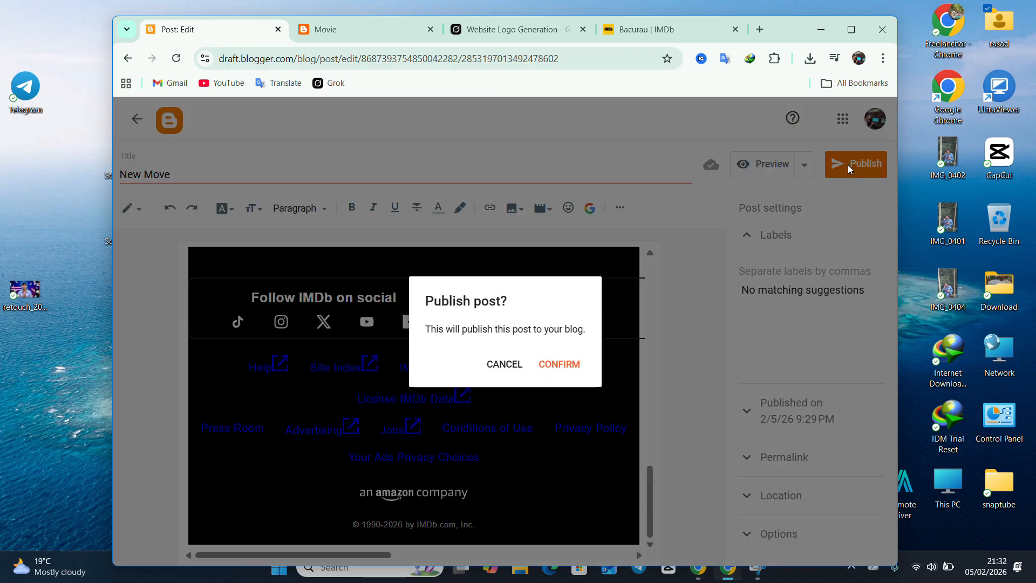
{"action": "left_click", "coordinate": [566, 366]}
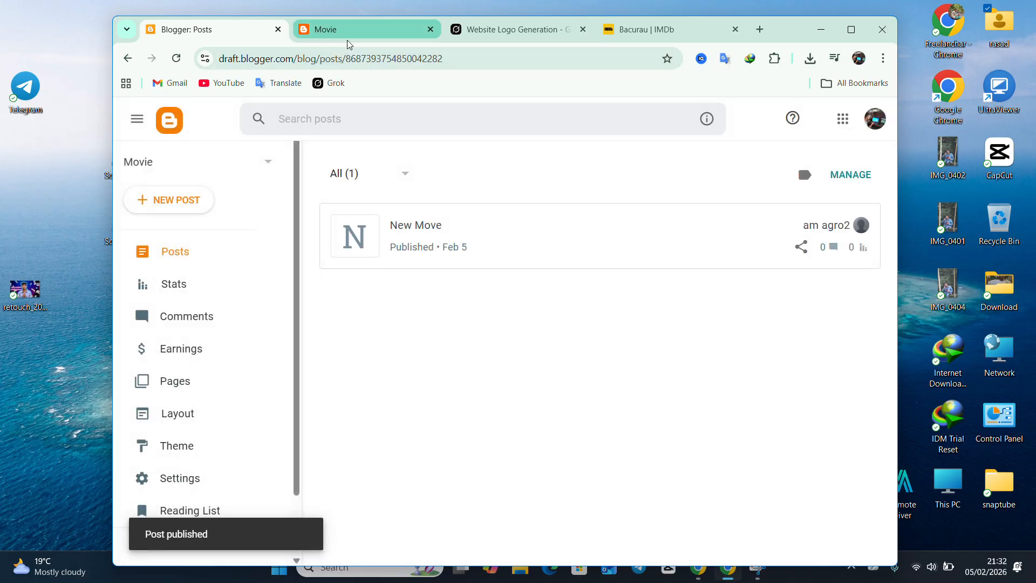
{"action": "left_click", "coordinate": [351, 20]}
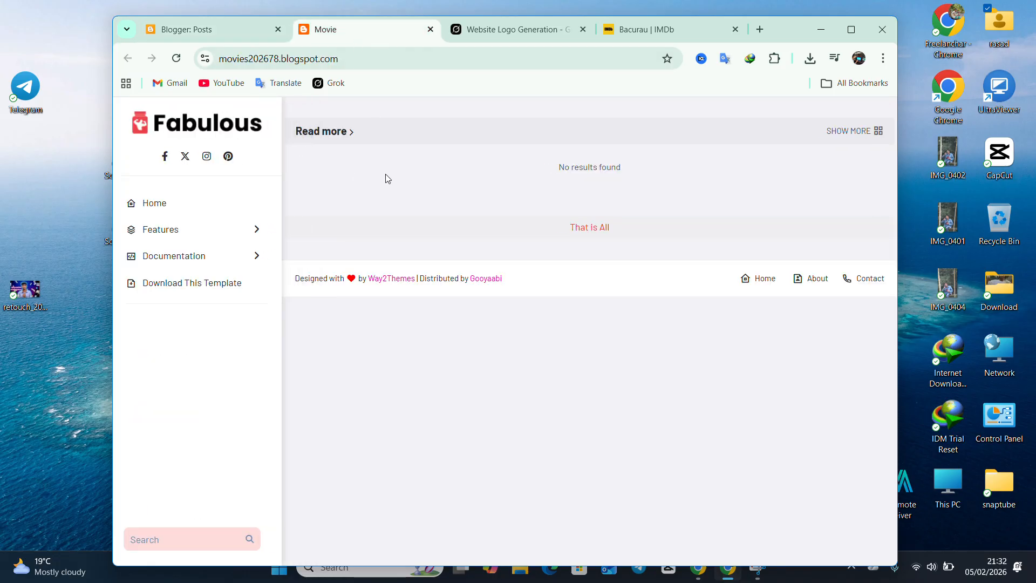
{"action": "left_click", "coordinate": [176, 58]}
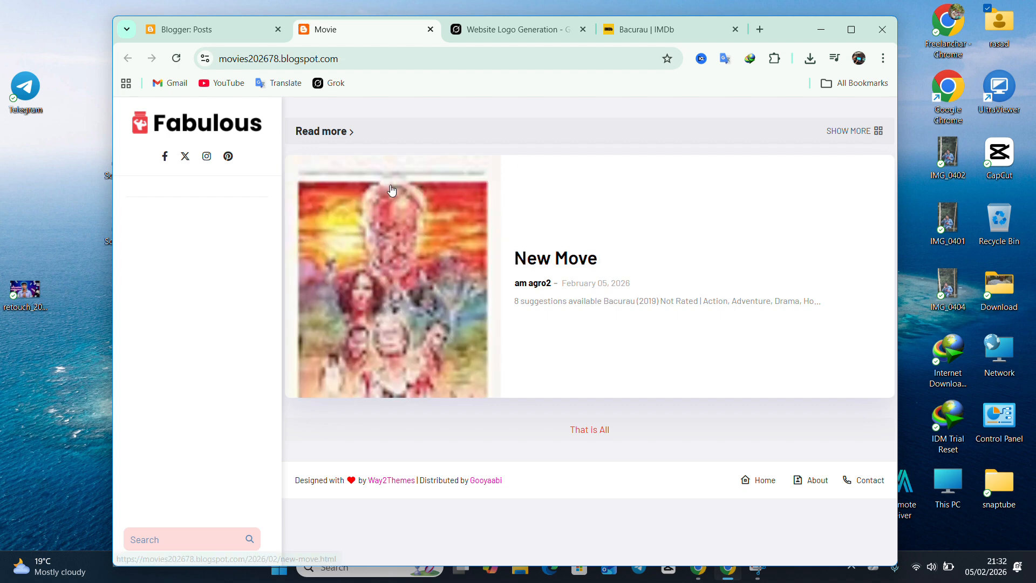
Step: Open the "New Move" post on the live blog and examine its layout from the title down to the page footer
{"action": "left_click", "coordinate": [545, 265]}
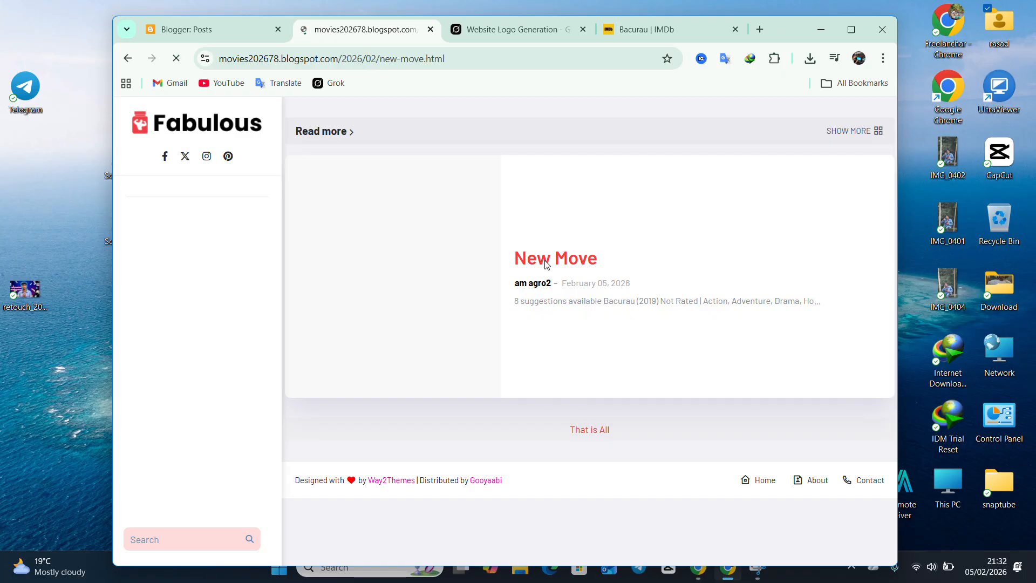
{"action": "scroll", "coordinate": [543, 260], "scroll_direction": "down", "scroll_amount": 15}
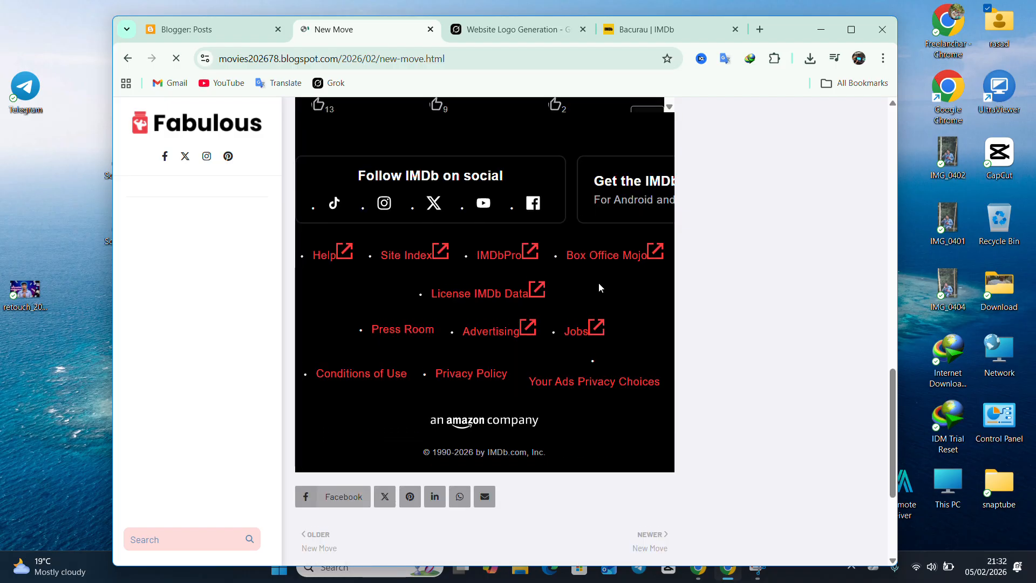
{"action": "scroll", "coordinate": [598, 283], "scroll_direction": "down", "scroll_amount": 4}
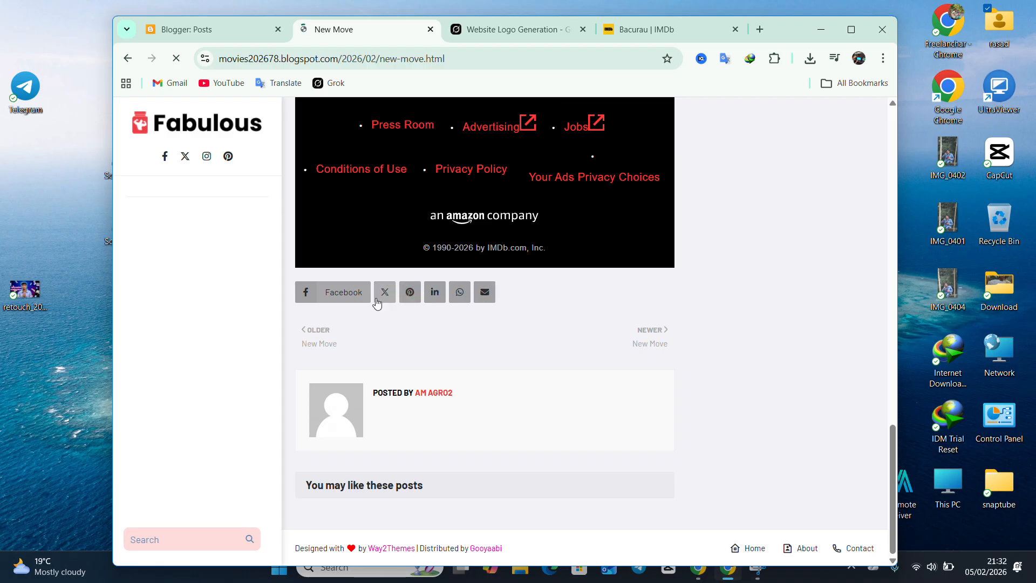
{"action": "scroll", "coordinate": [406, 272], "scroll_direction": "up", "scroll_amount": 20}
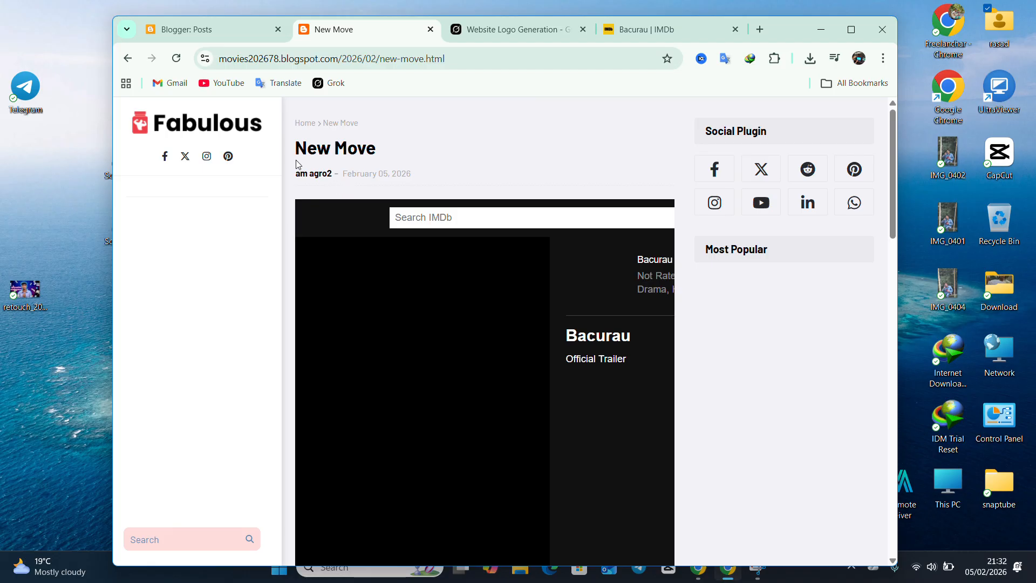
{"action": "left_click", "coordinate": [250, 38]}
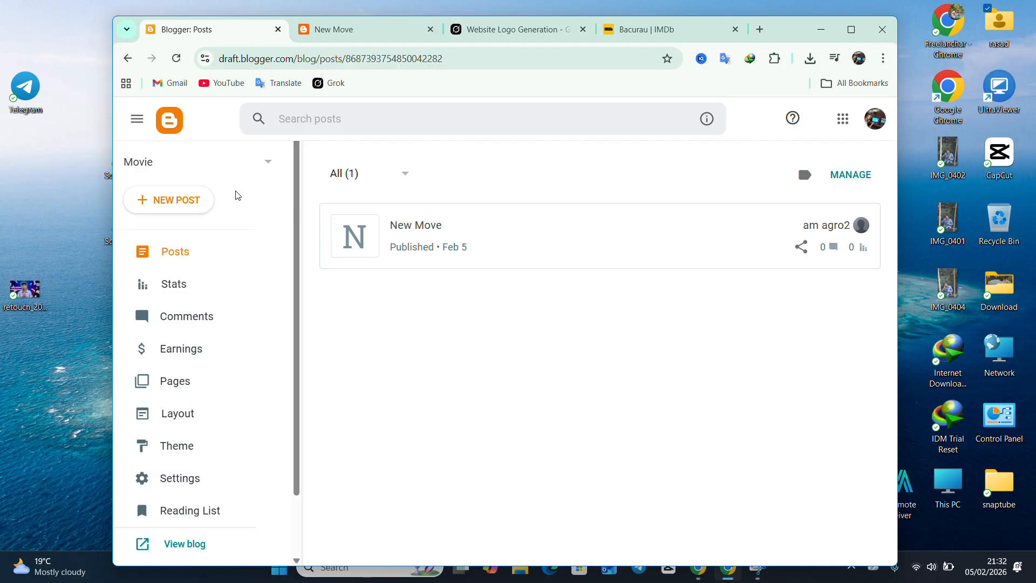
{"action": "left_click", "coordinate": [351, 32]}
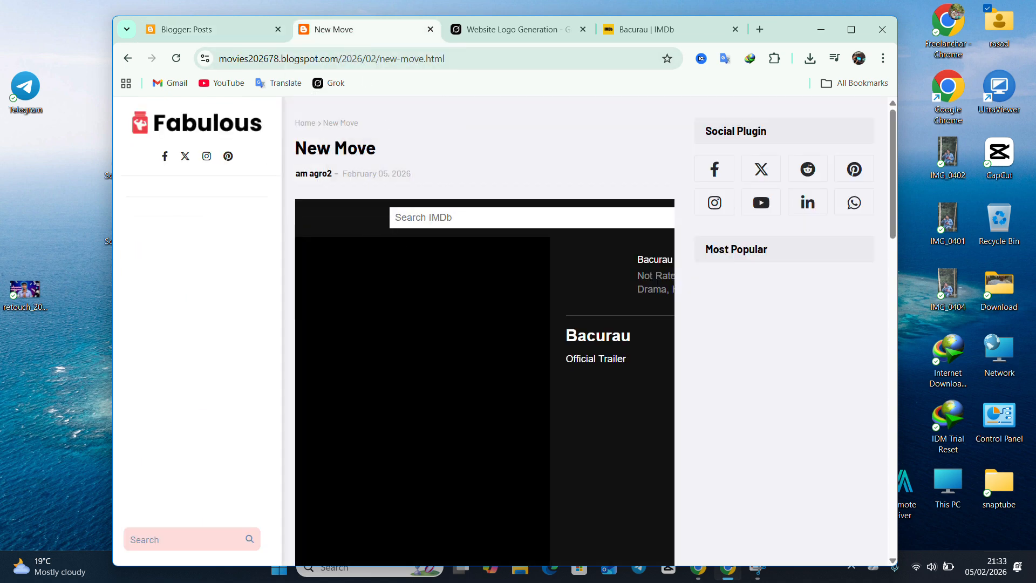